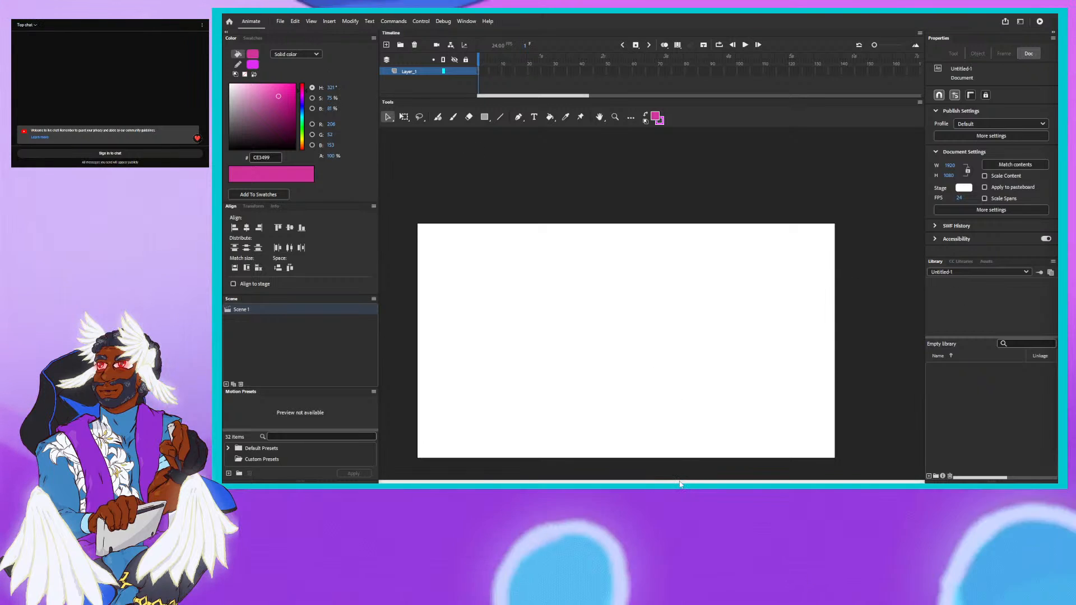
- Draw a rectangle covering the whole stage with dark grey fill 4A4A4A and the magenta stroke
drag(679, 484, 650, 483)
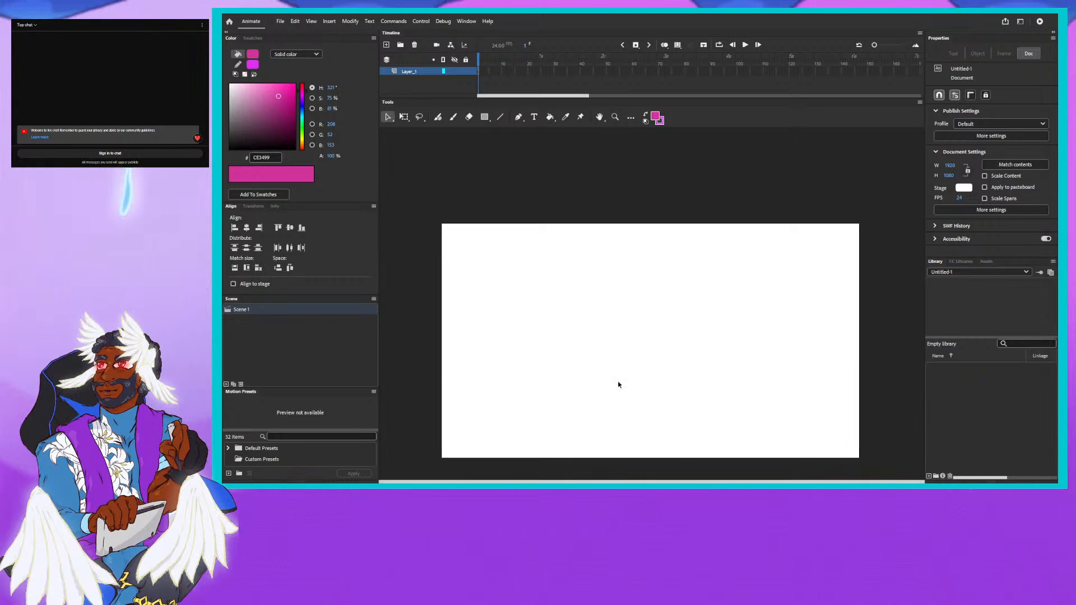
scroll(613, 371, down, 2)
scroll(613, 370, up, 2)
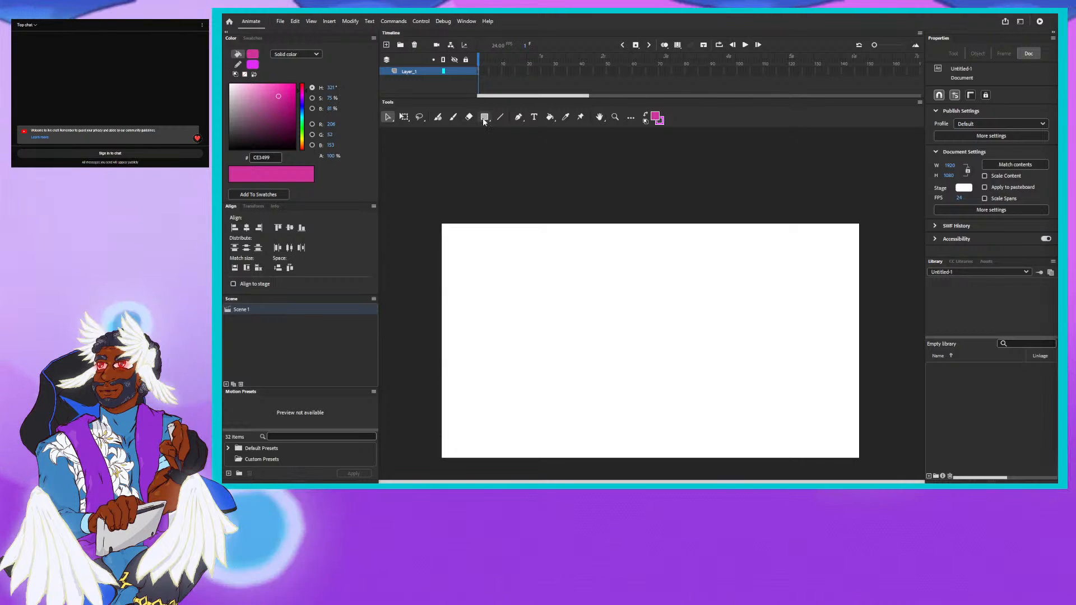
click(655, 116)
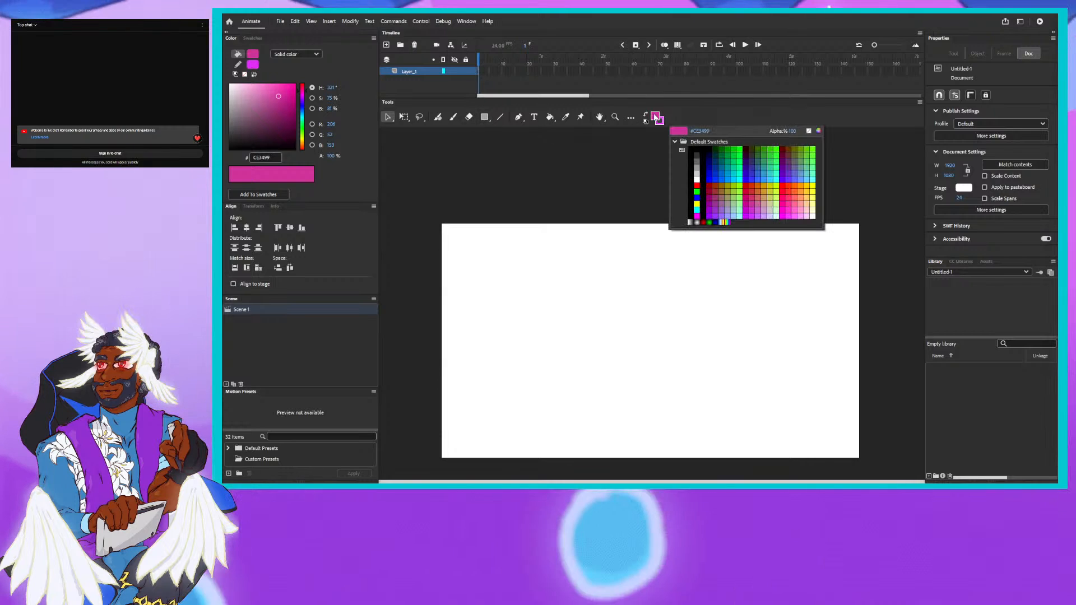
click(223, 137)
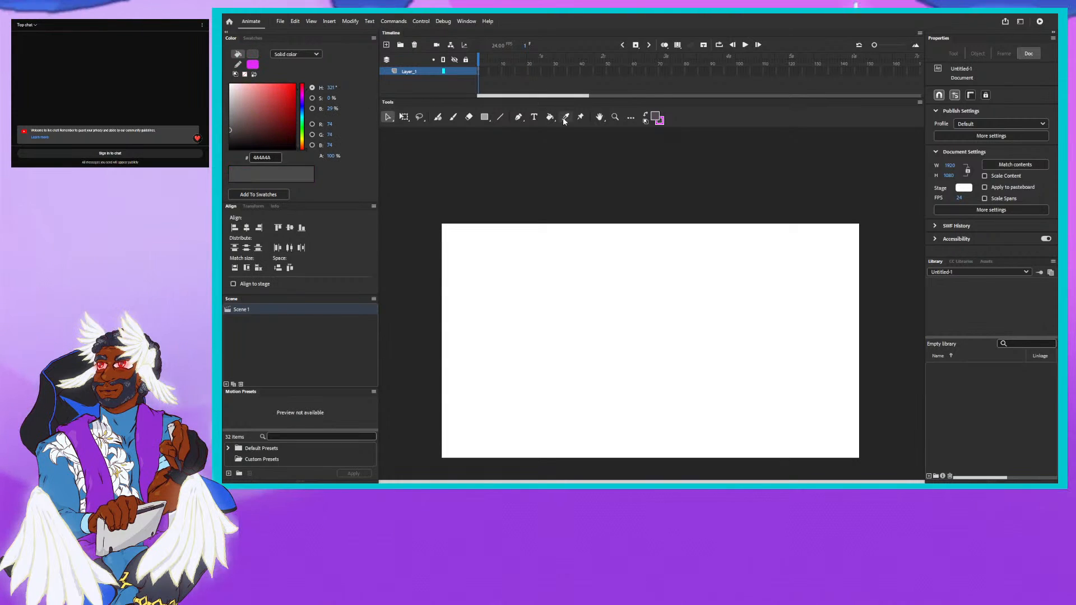
click(484, 117)
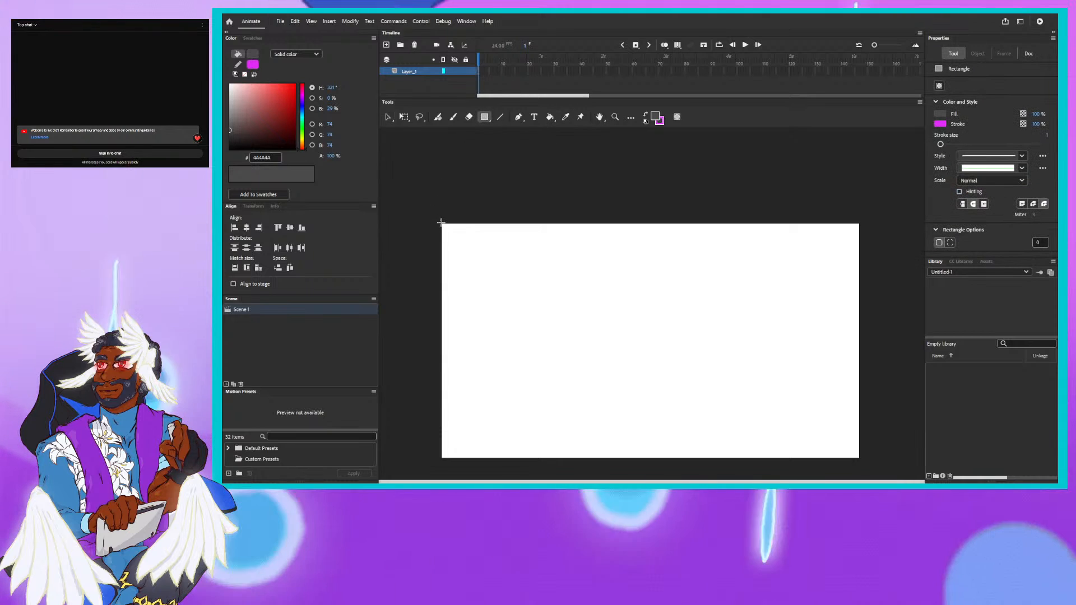
mouse_move(439, 222)
mouse_down()
mouse_move(761, 384)
mouse_move(861, 459)
mouse_up()
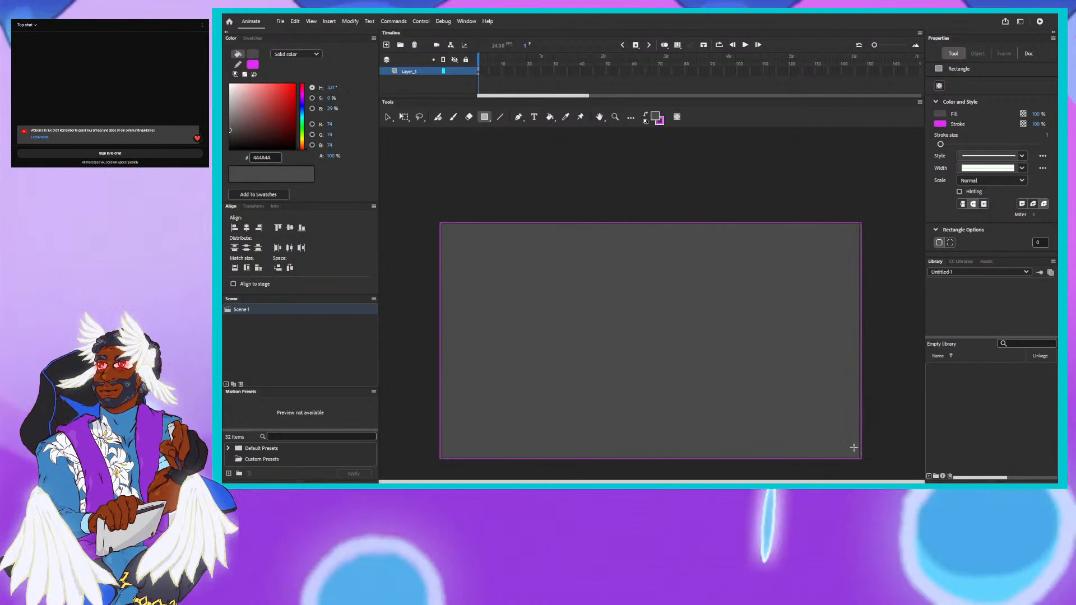
- Add a new layer above the background and extend both layers to frame 122
scroll(799, 392, down, 6)
scroll(790, 386, up, 7)
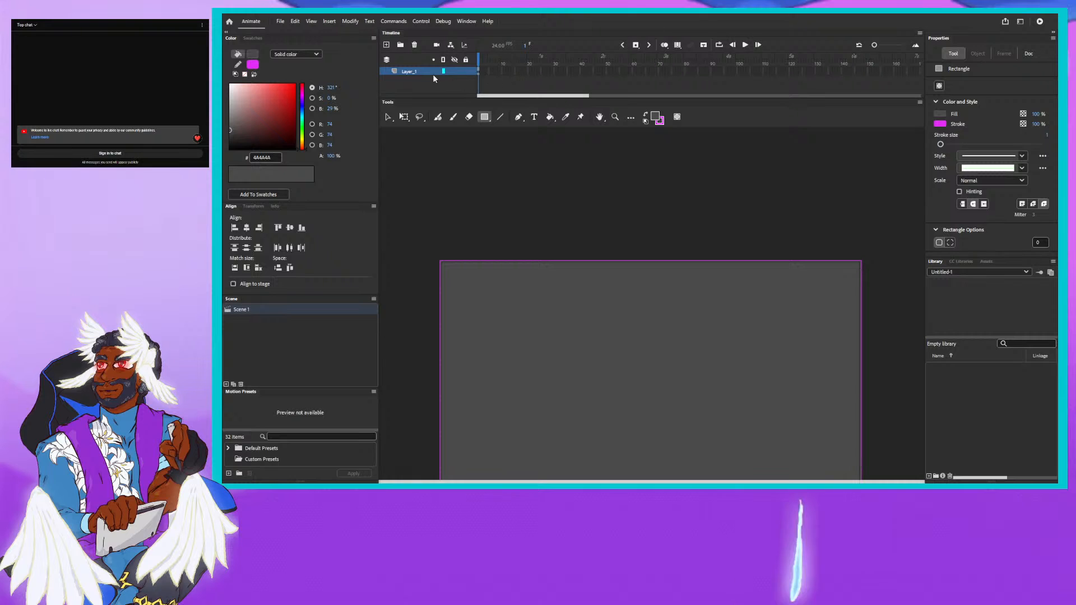
click(386, 45)
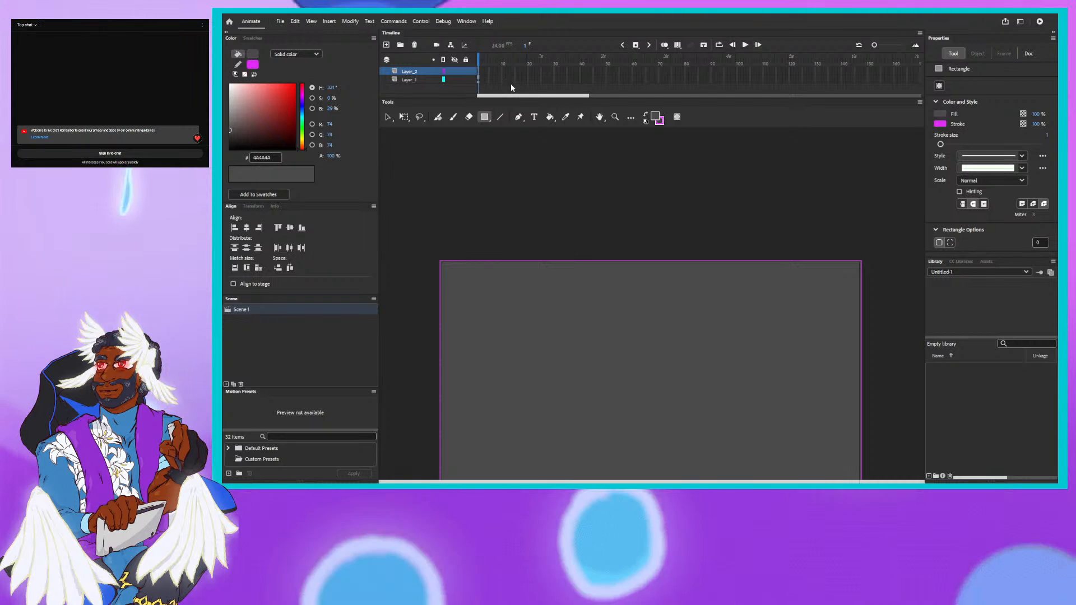
click(794, 80)
right_click(794, 80)
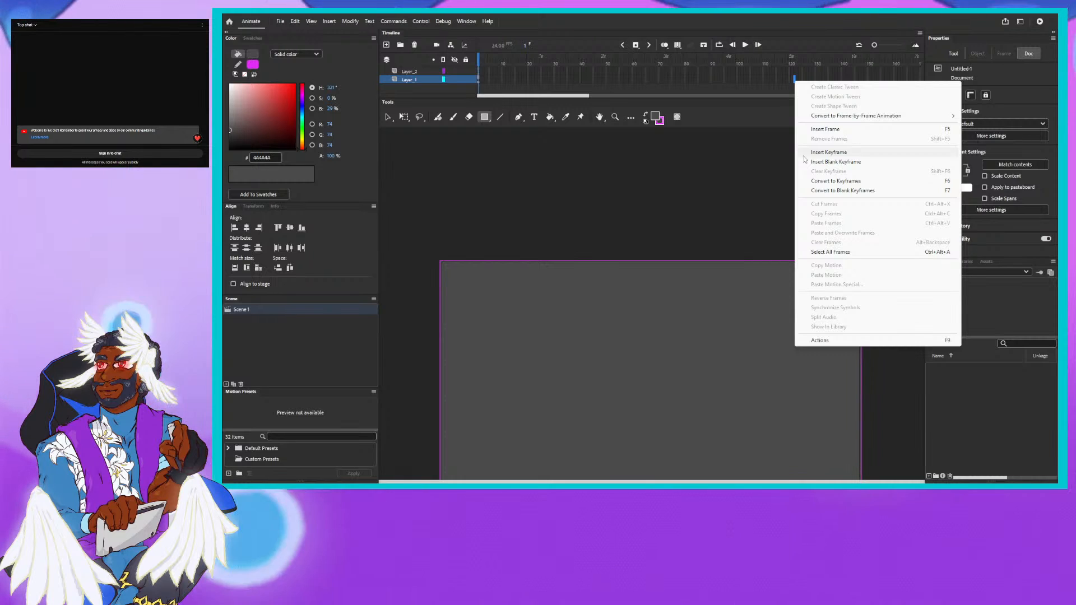
click(833, 130)
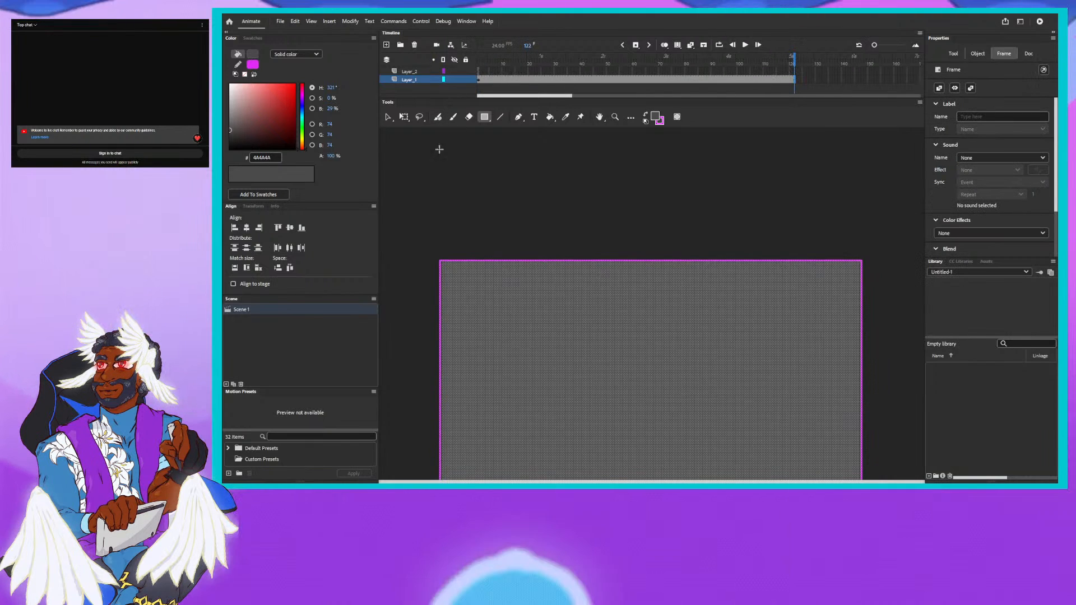
click(793, 71)
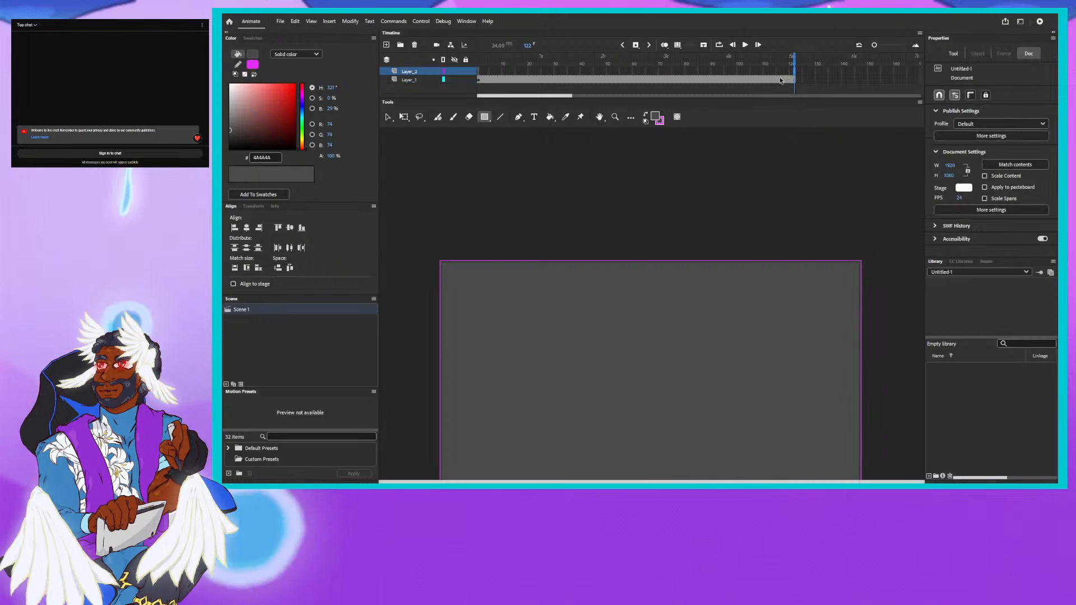
right_click(794, 72)
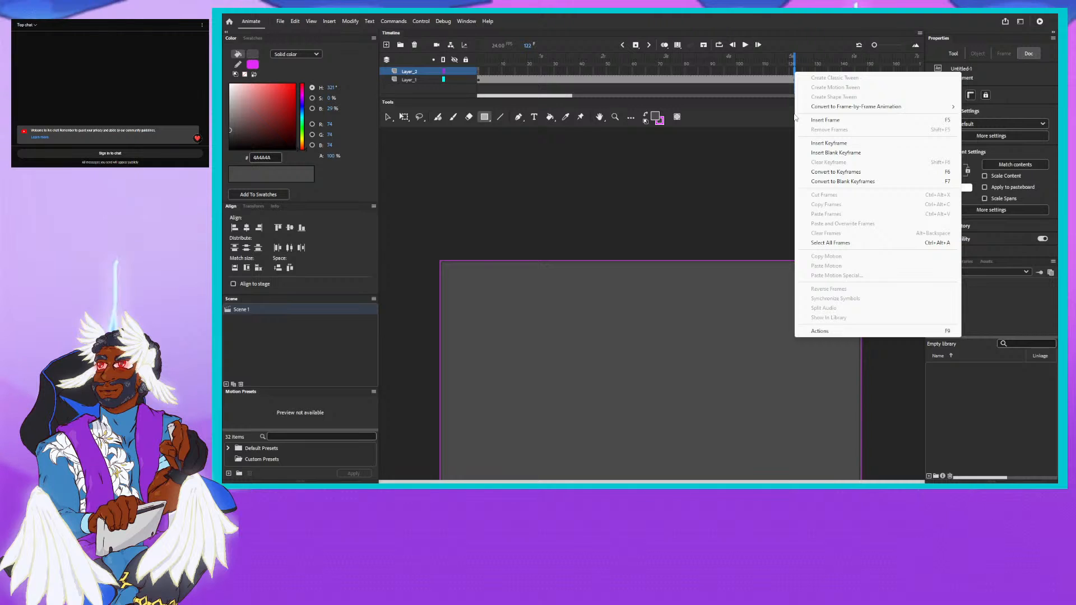
click(821, 119)
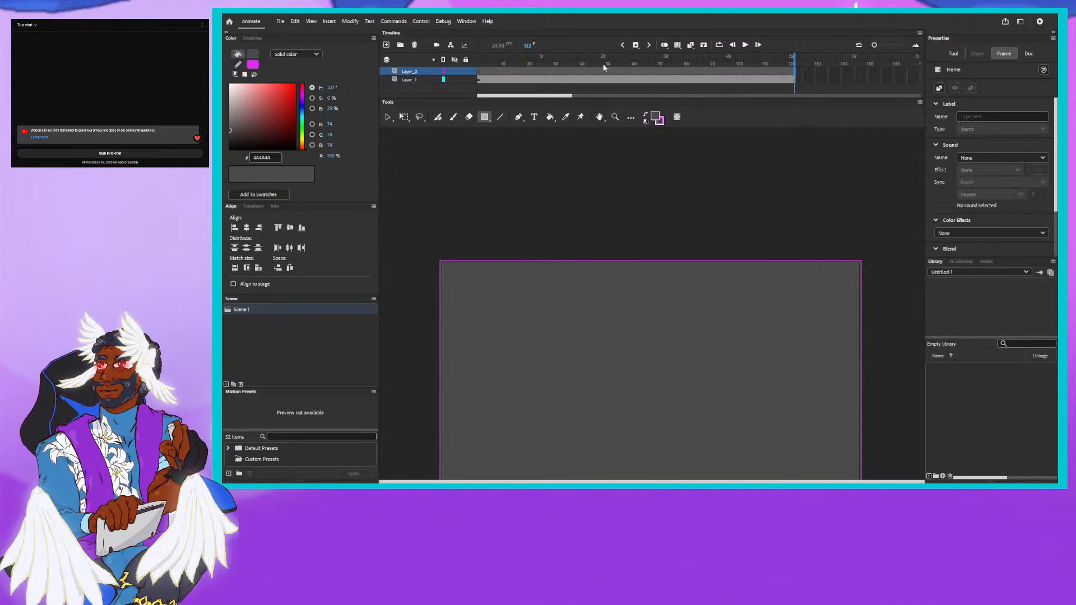
- On the new layer at frame 1, sketch a horizontal line across the stage with the Fluid Brush in fill 151515
click(479, 57)
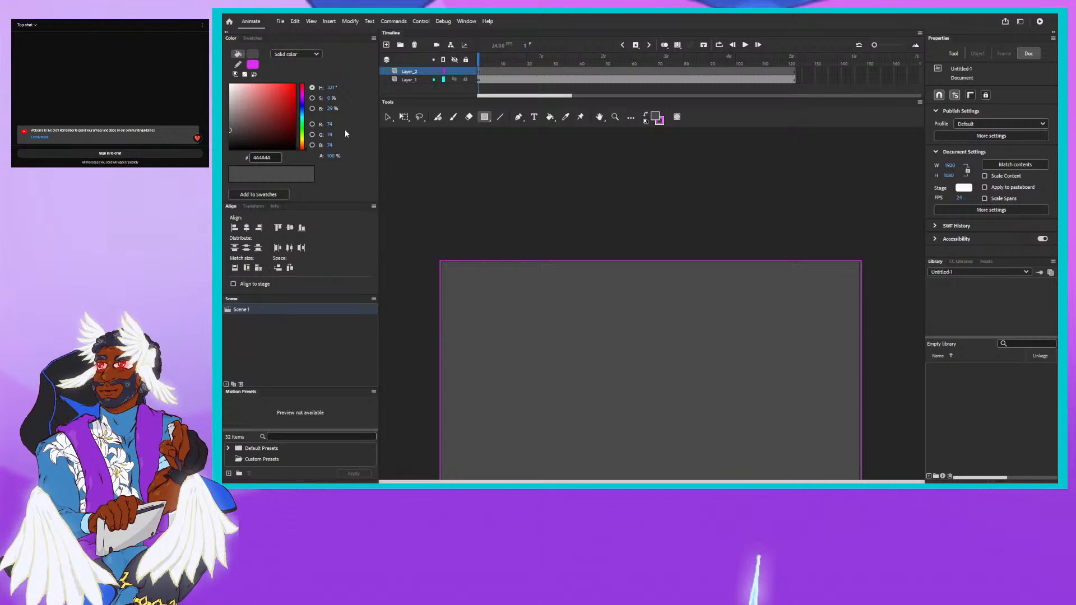
click(600, 115)
scroll(550, 230, down, 3)
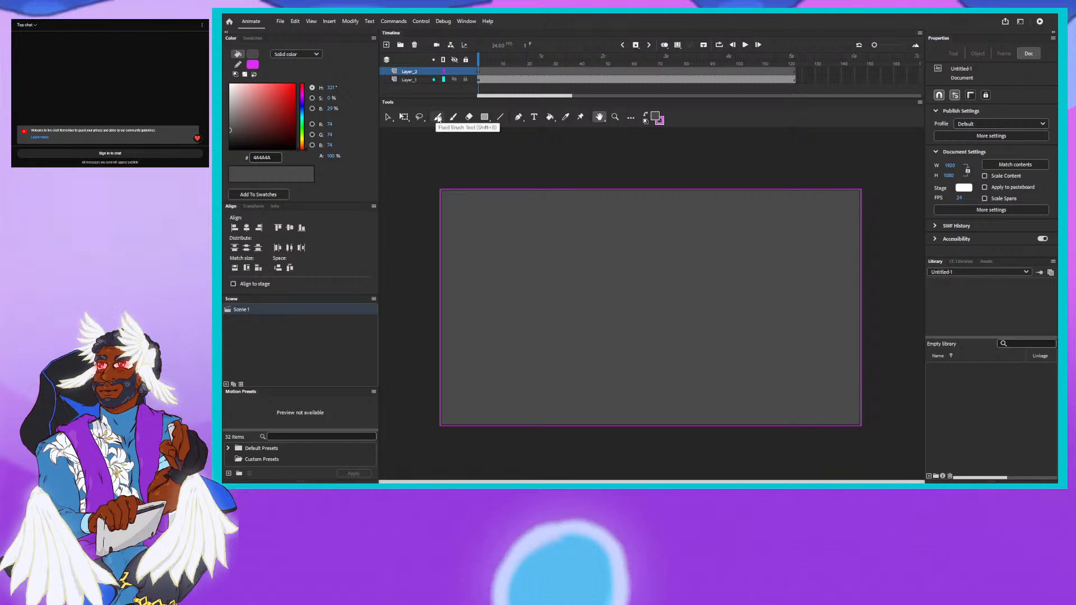
click(438, 117)
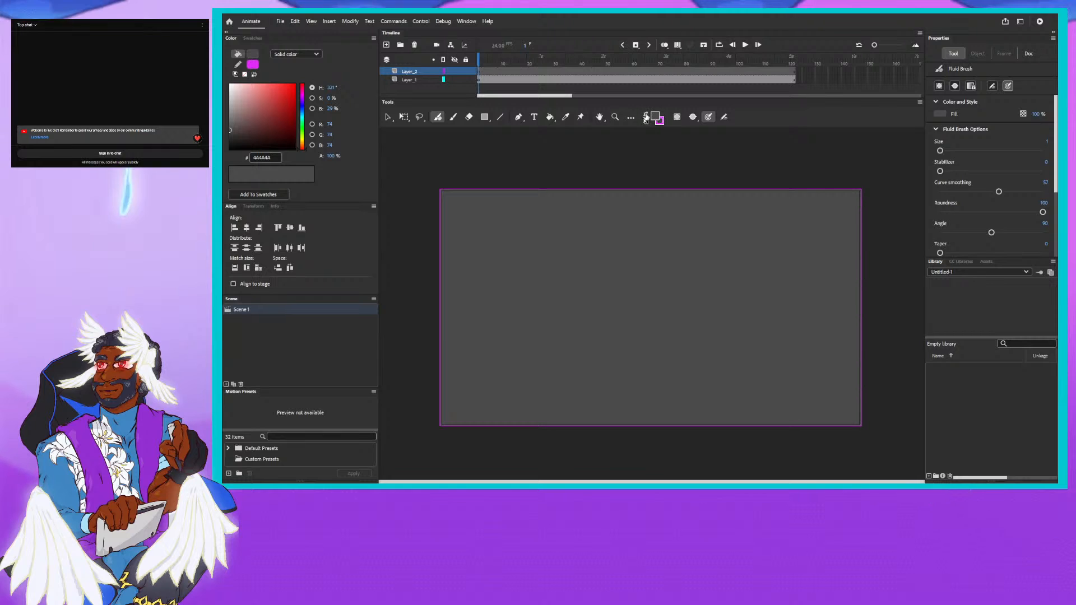
click(645, 116)
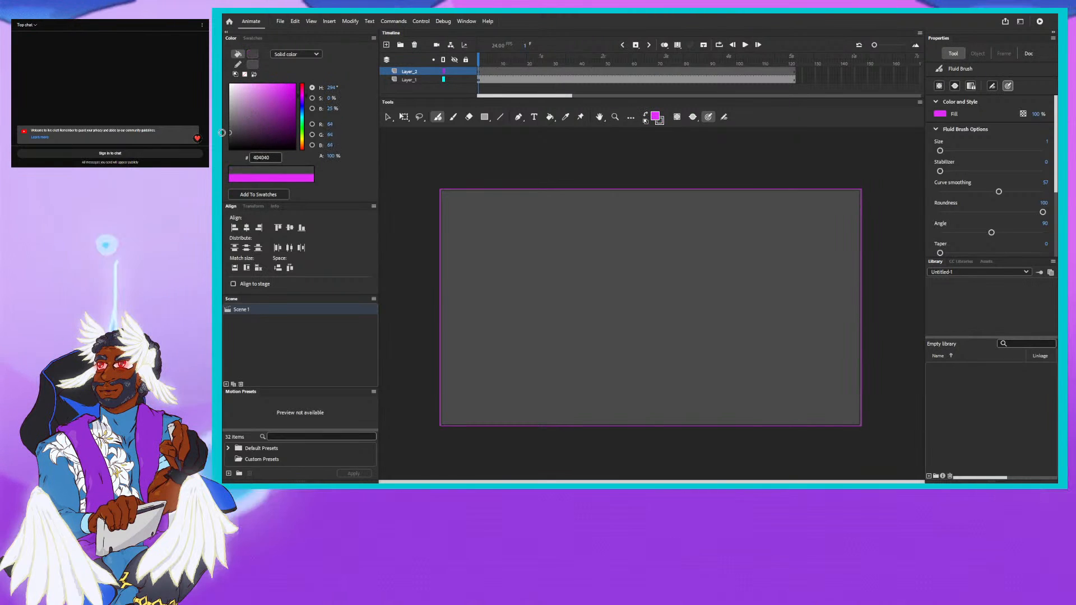
drag(222, 143, 222, 144)
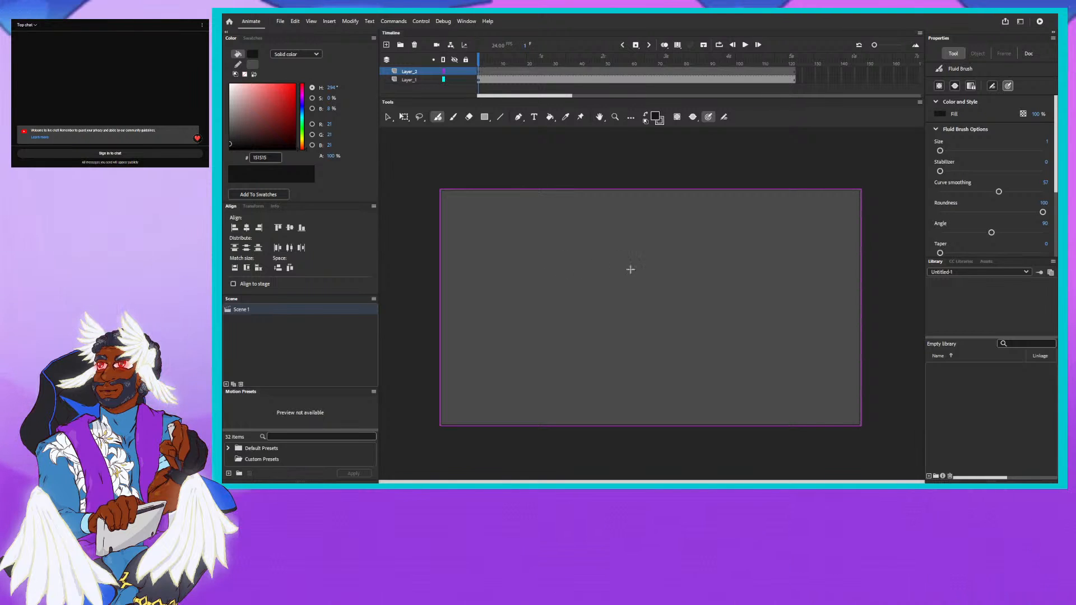
drag(717, 261, 838, 273)
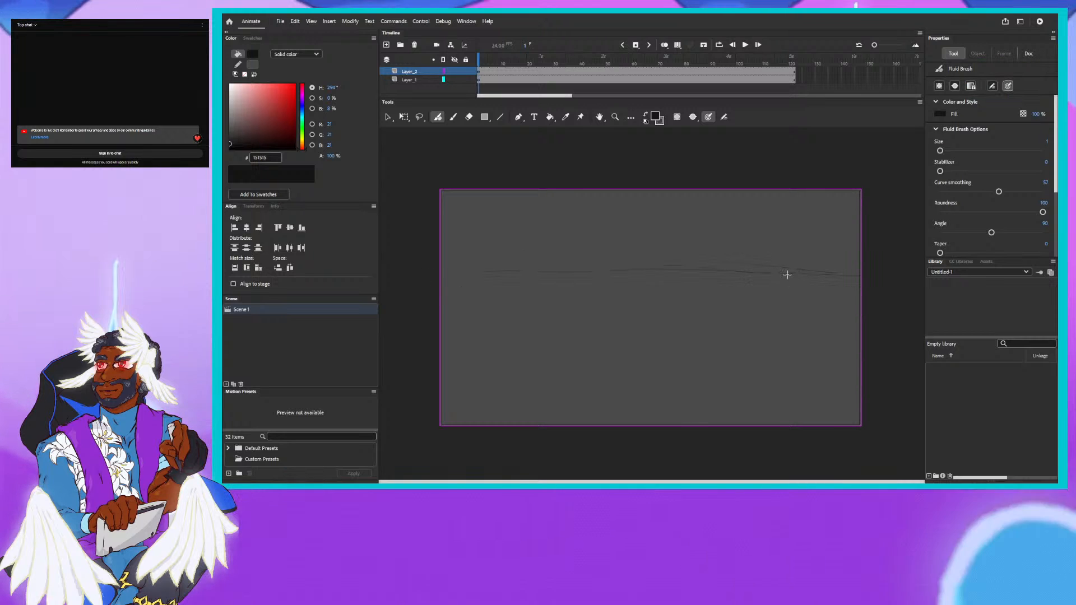
drag(786, 274, 483, 271)
drag(556, 271, 450, 261)
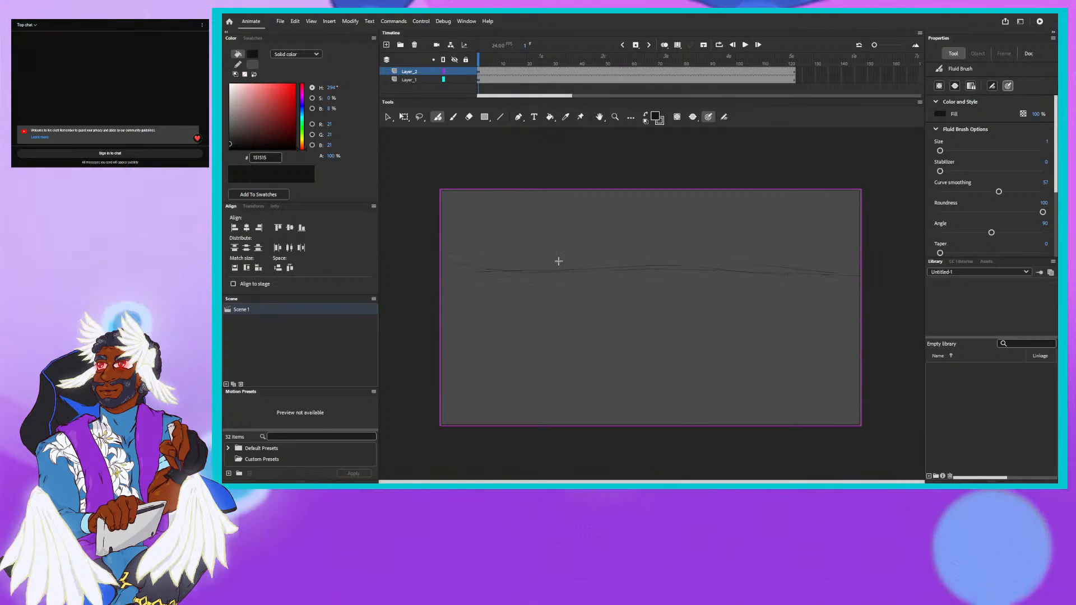
- Sketch diagonal perspective lines from two points on the horizontal line out towards the upper corners and lower sides of the stage
drag(539, 261, 495, 200)
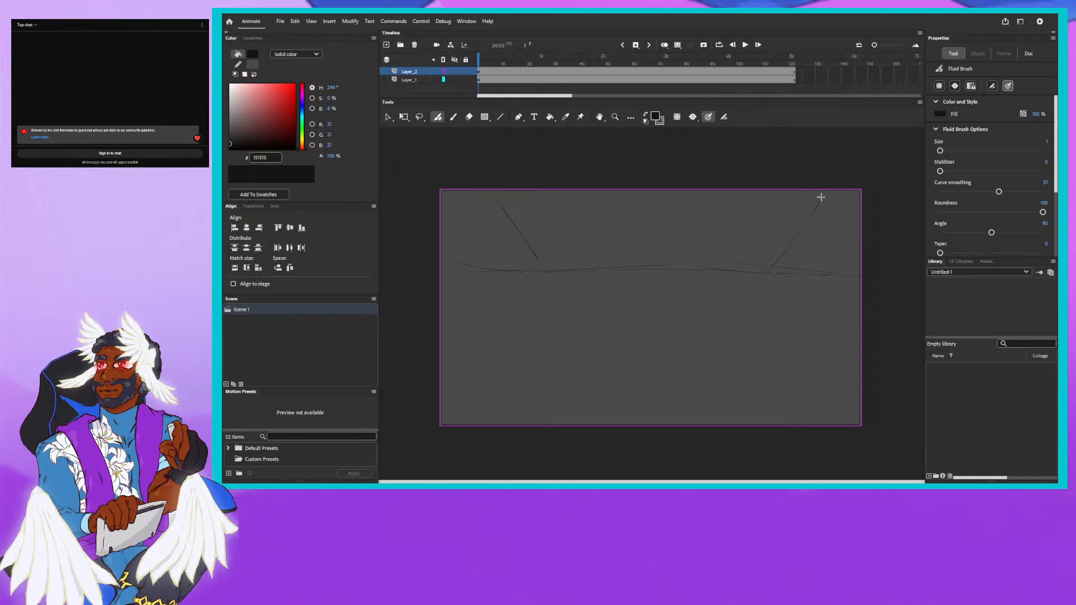
drag(546, 274, 496, 322)
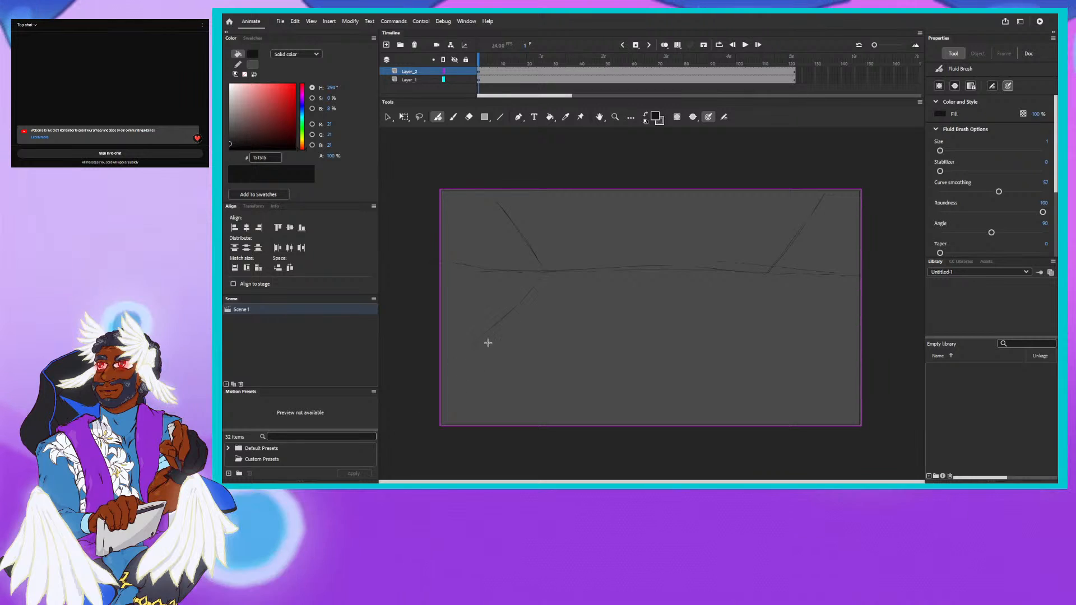
drag(543, 273, 464, 380)
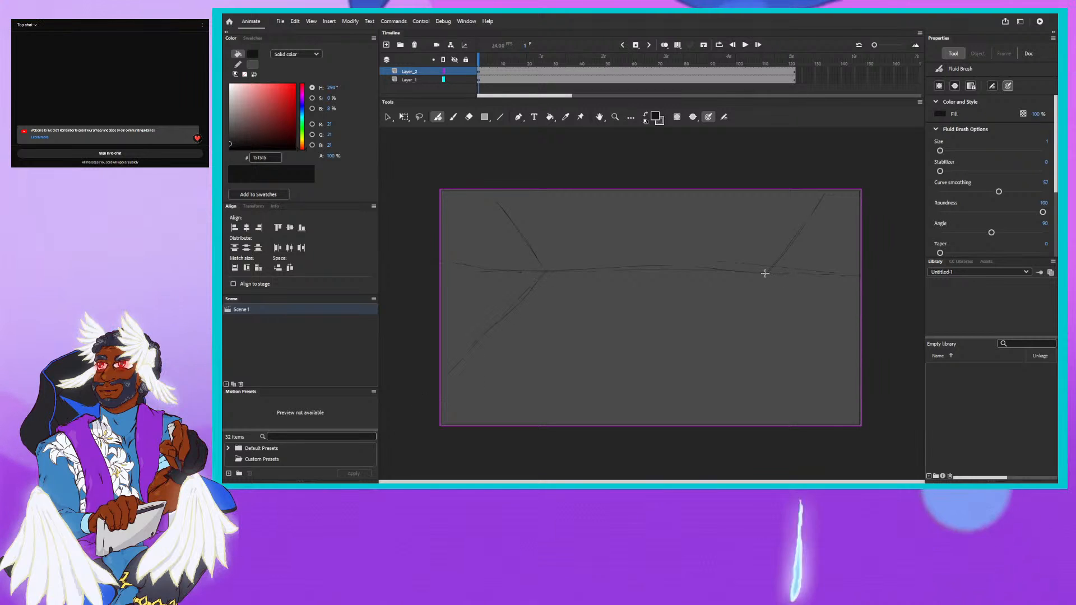
drag(764, 275, 859, 377)
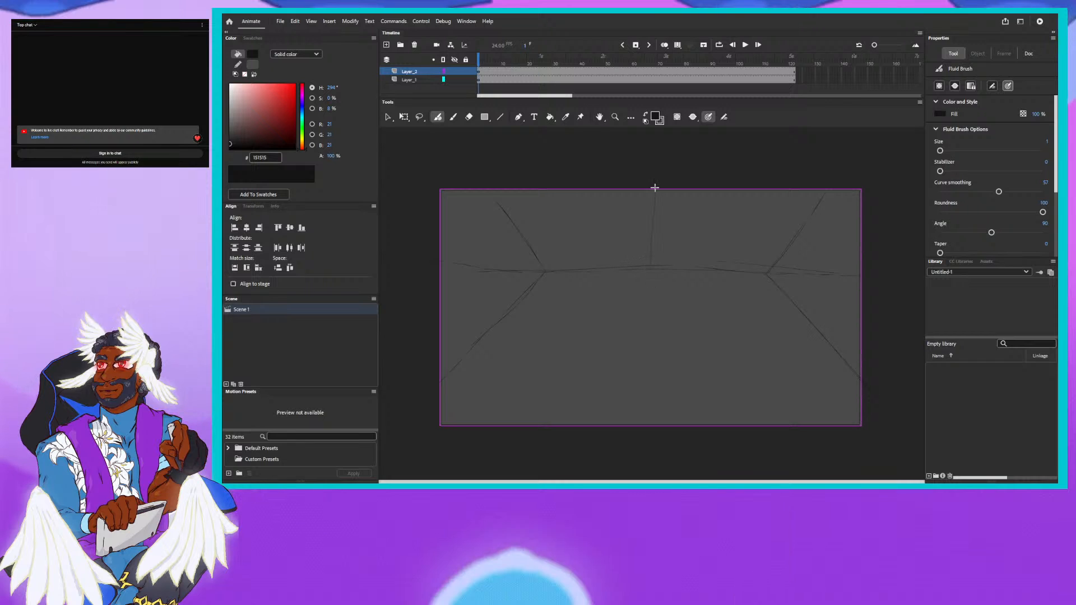
- Sketch a near-vertical centre line, fanning floor lines and horizontal cross lines to form the perspective floor grid
drag(654, 190, 643, 377)
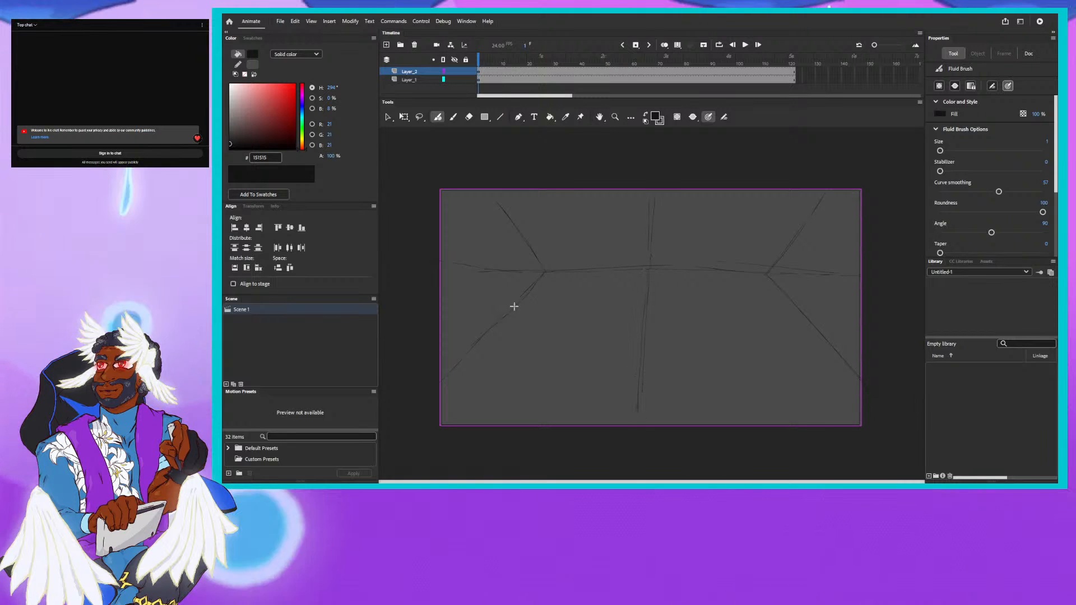
drag(602, 277, 520, 421)
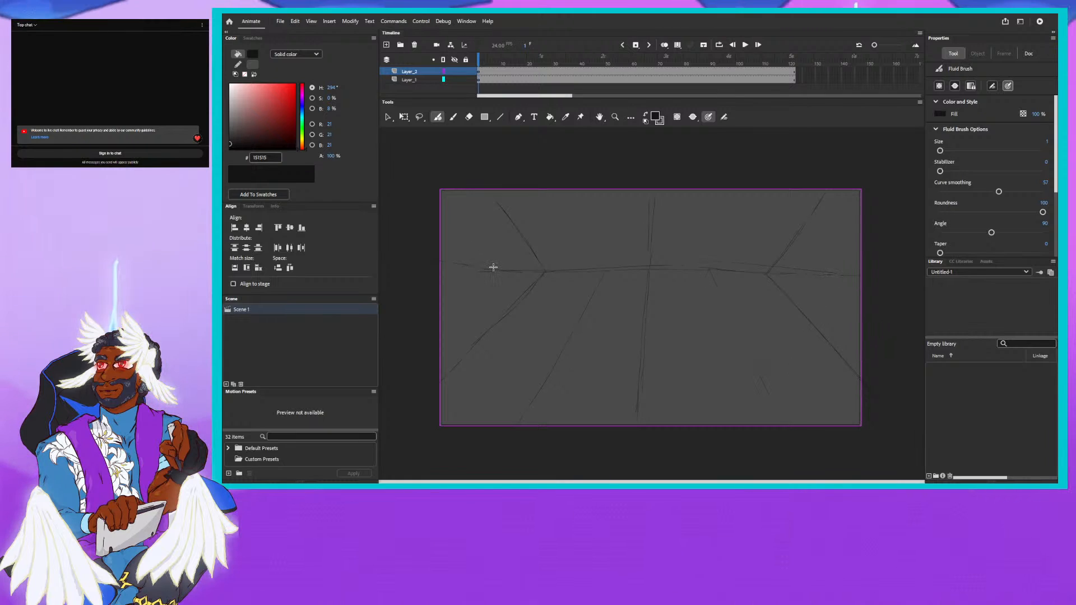
drag(491, 271, 419, 332)
drag(823, 274, 867, 308)
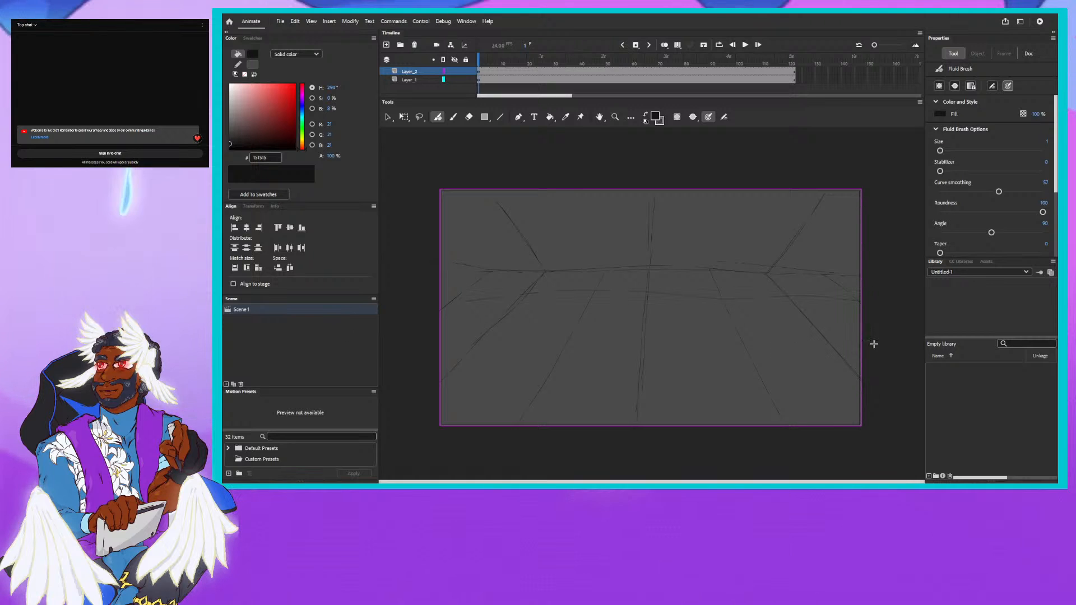
drag(879, 339, 399, 340)
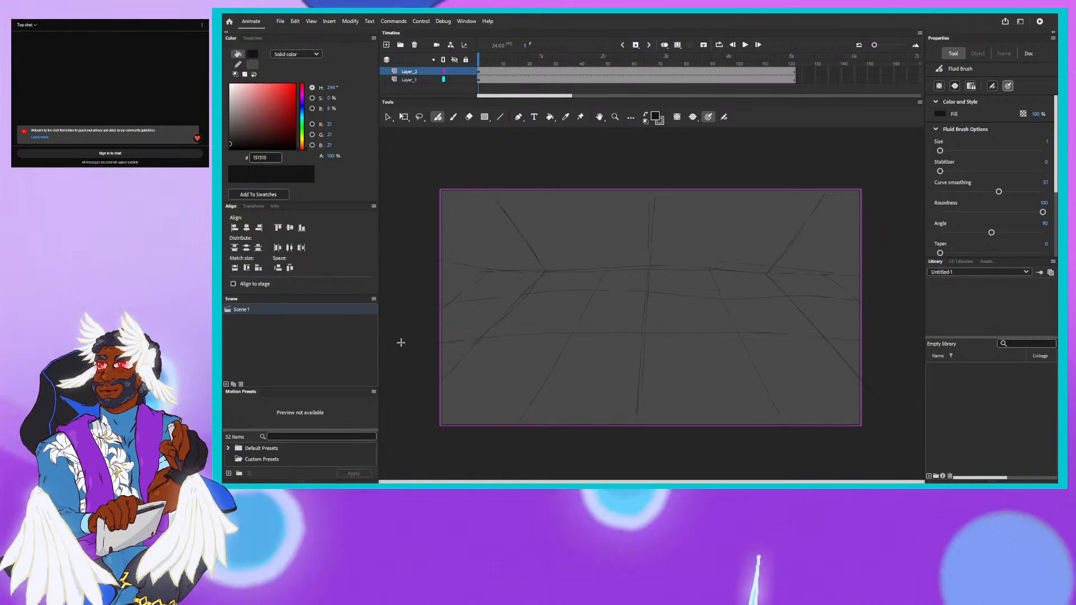
drag(874, 405, 404, 403)
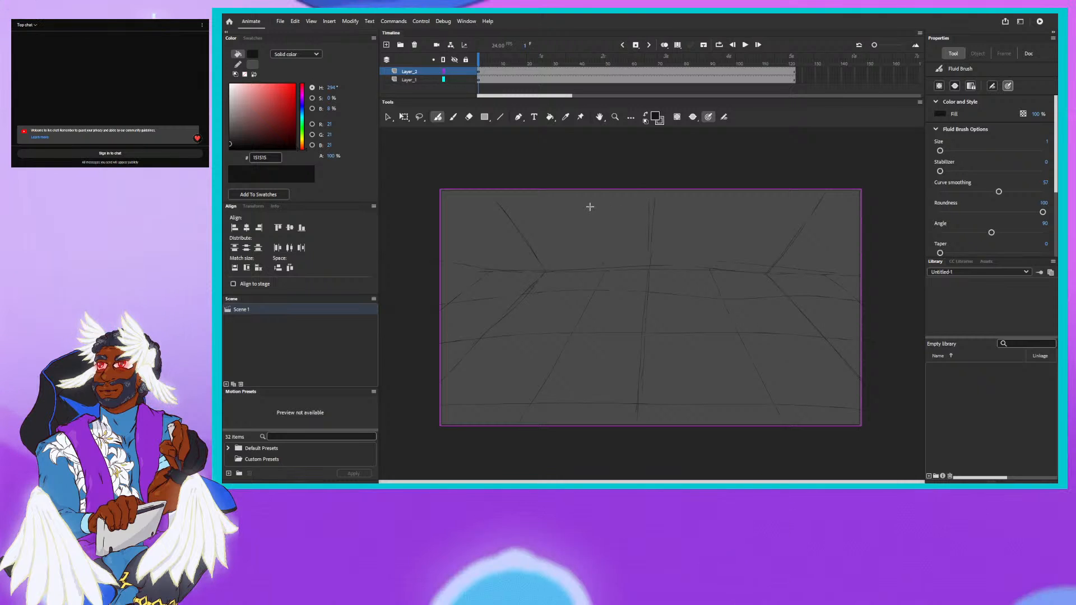
- Extend the grid lines over the upper part of the stage and reinforce the two upper diagonals
scroll(599, 207, down, 2)
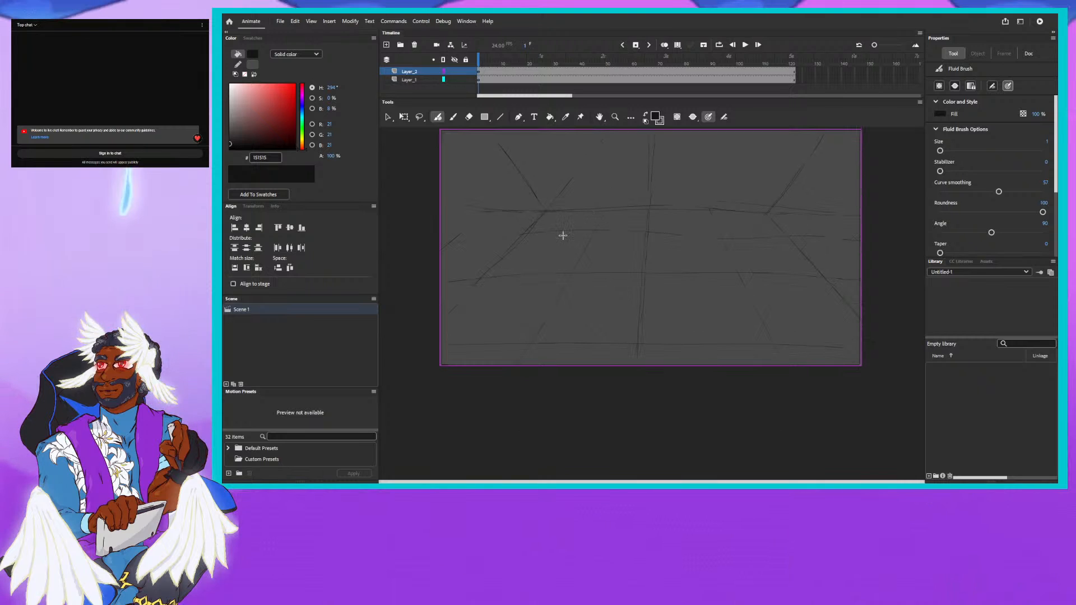
drag(495, 228, 488, 276)
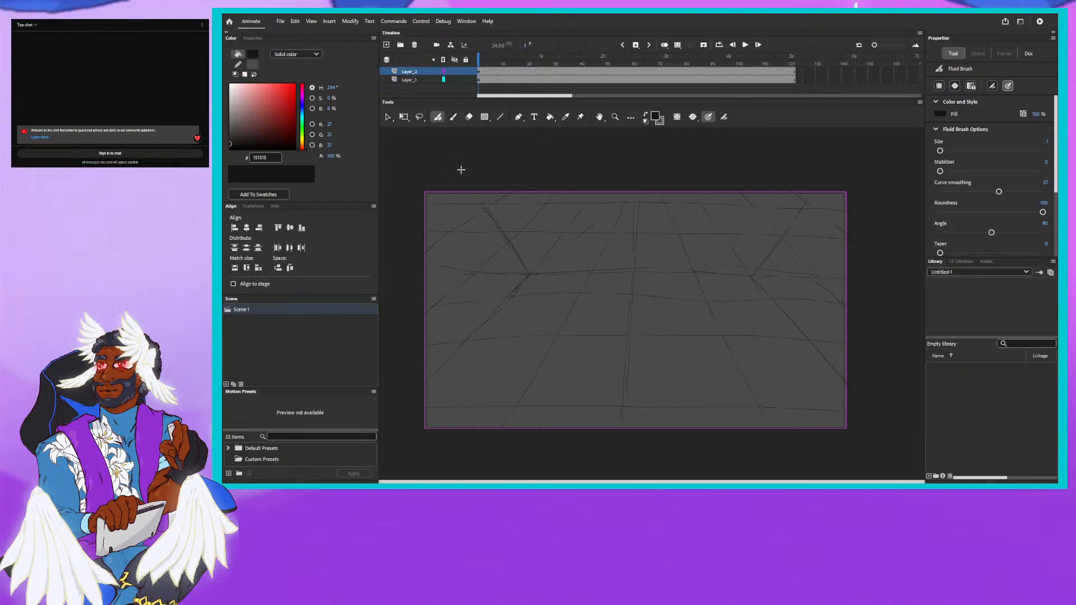
mouse_move(813, 181)
mouse_down()
mouse_move(800, 216)
mouse_move(757, 263)
mouse_up()
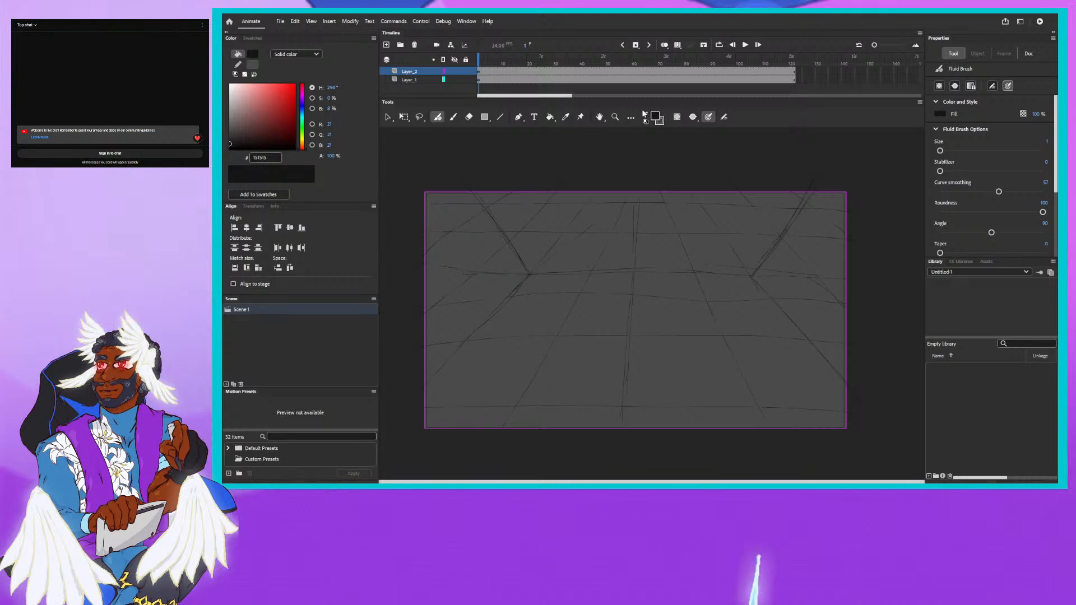
- With the Fluid Brush in red fill FB0606, trace the two upper diagonals and sketch further red angled guides along the horizon
click(266, 121)
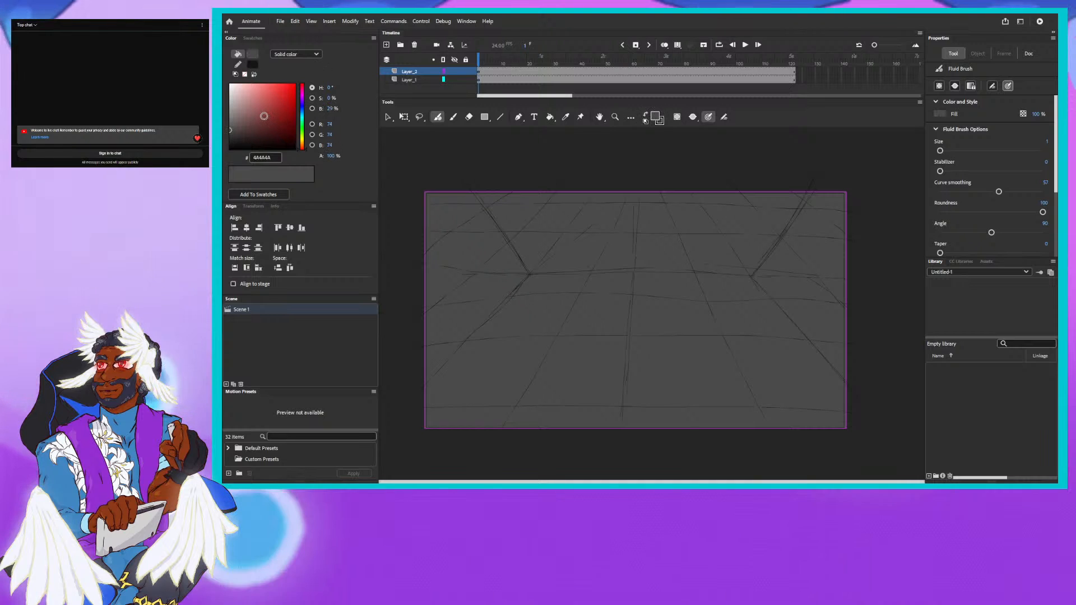
click(287, 92)
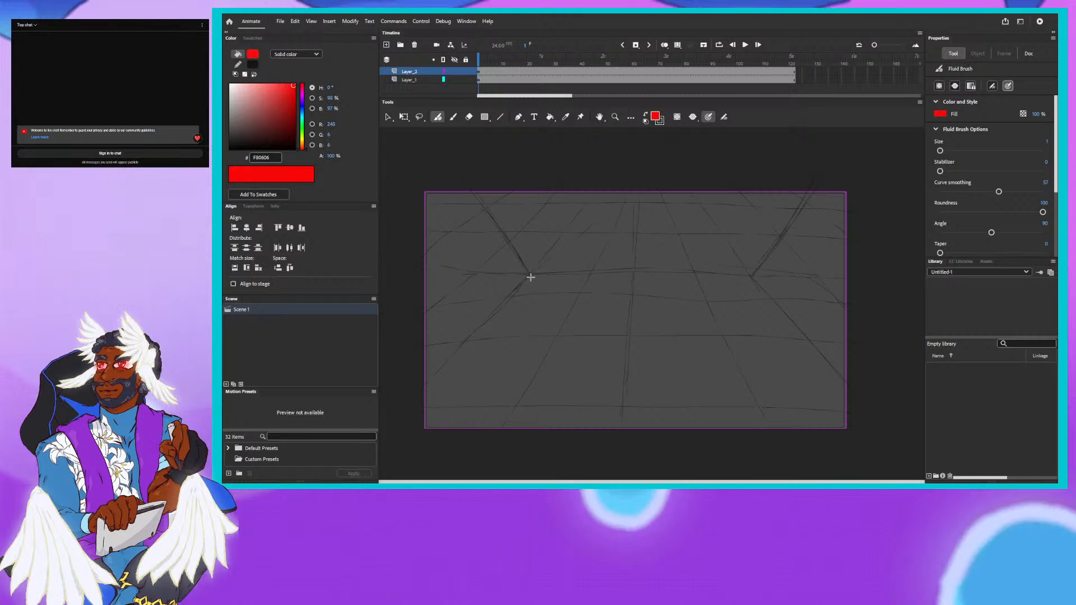
drag(473, 194, 526, 271)
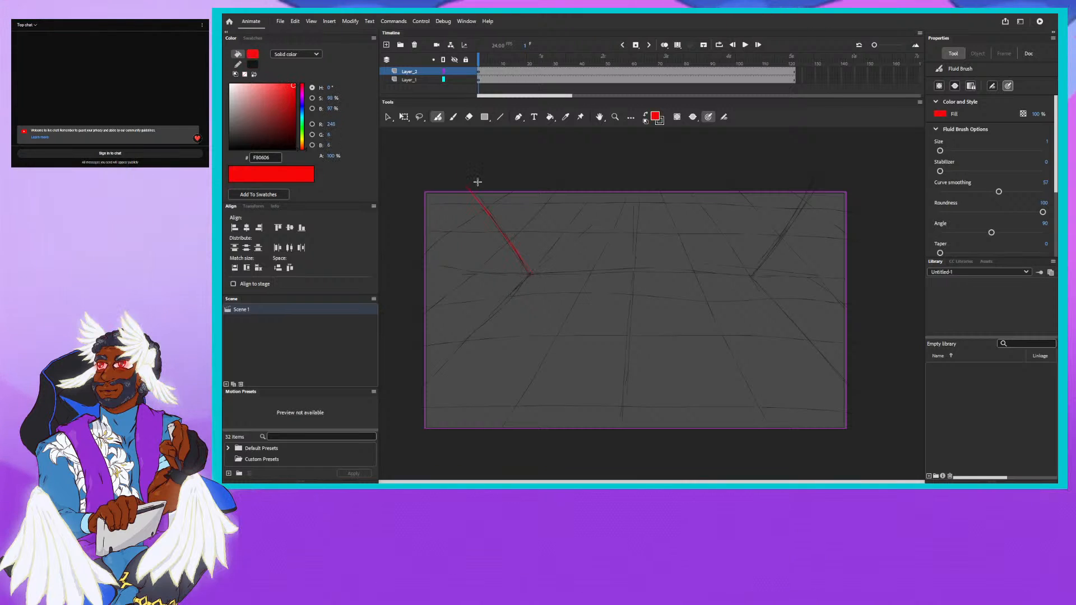
drag(751, 277, 805, 201)
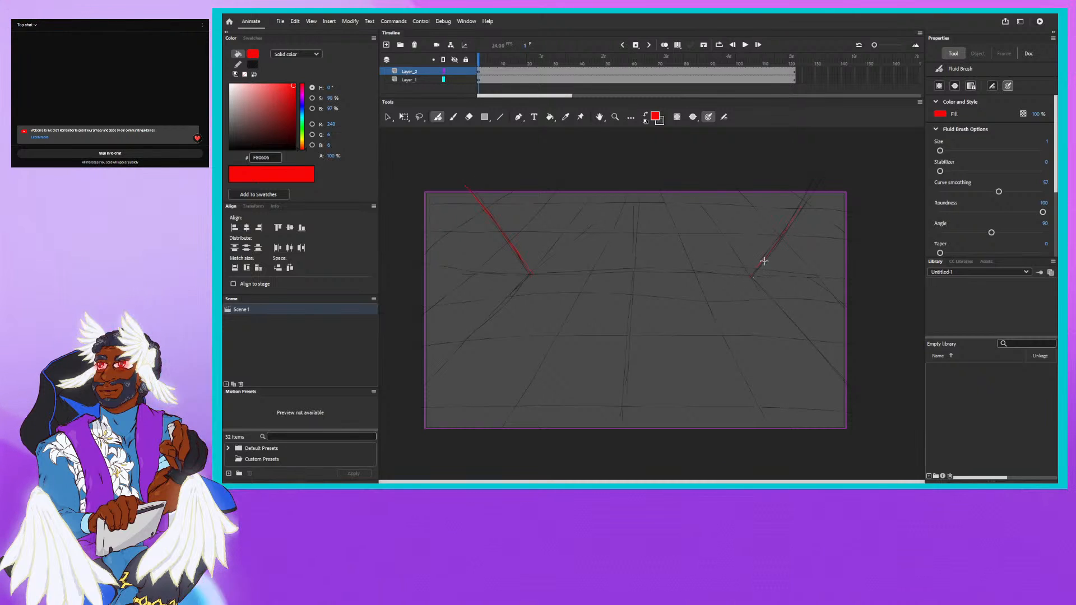
drag(749, 277, 816, 181)
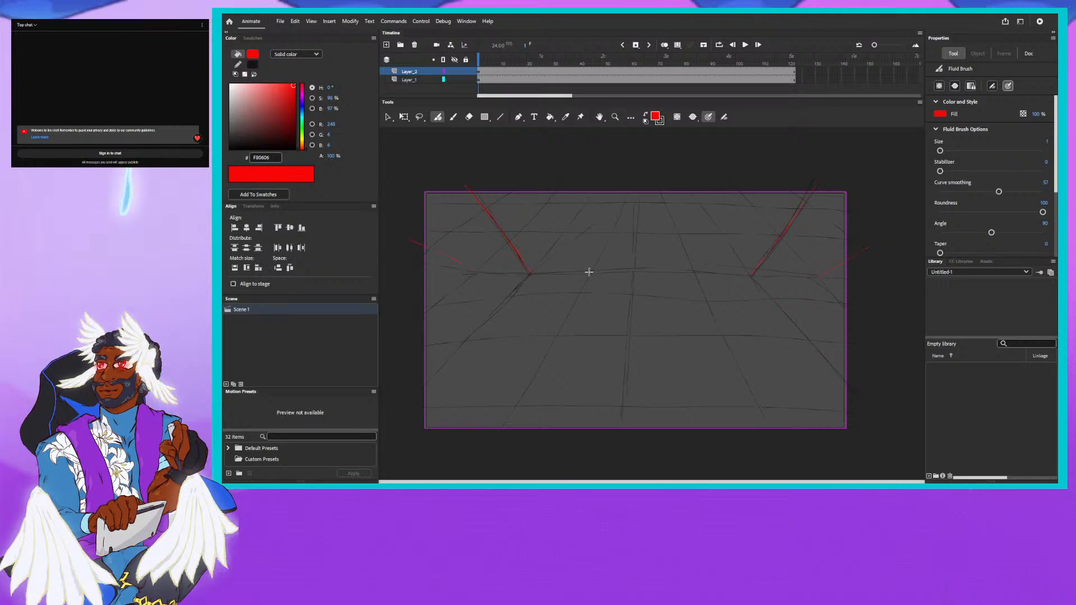
drag(589, 271, 542, 167)
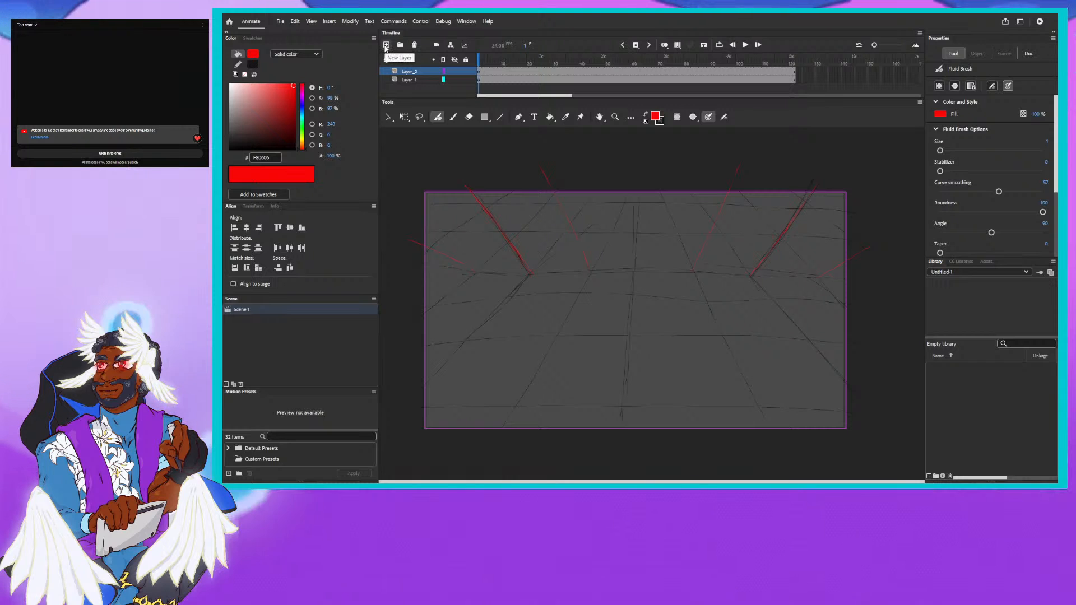
- Add a new layer above the grid layer and insert a keyframe on it at frame 20
click(387, 45)
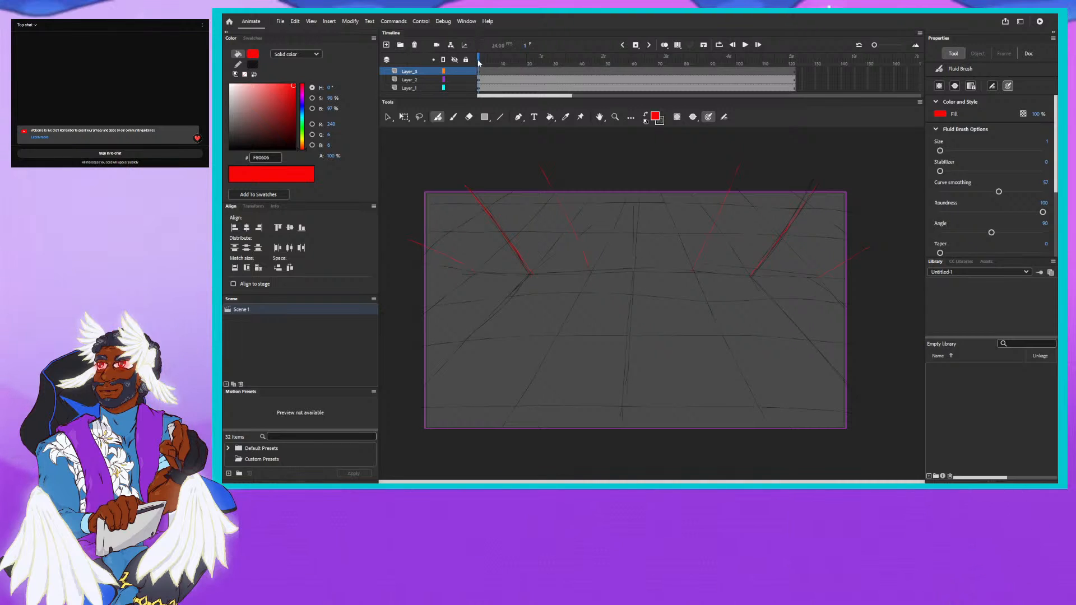
drag(479, 61, 530, 60)
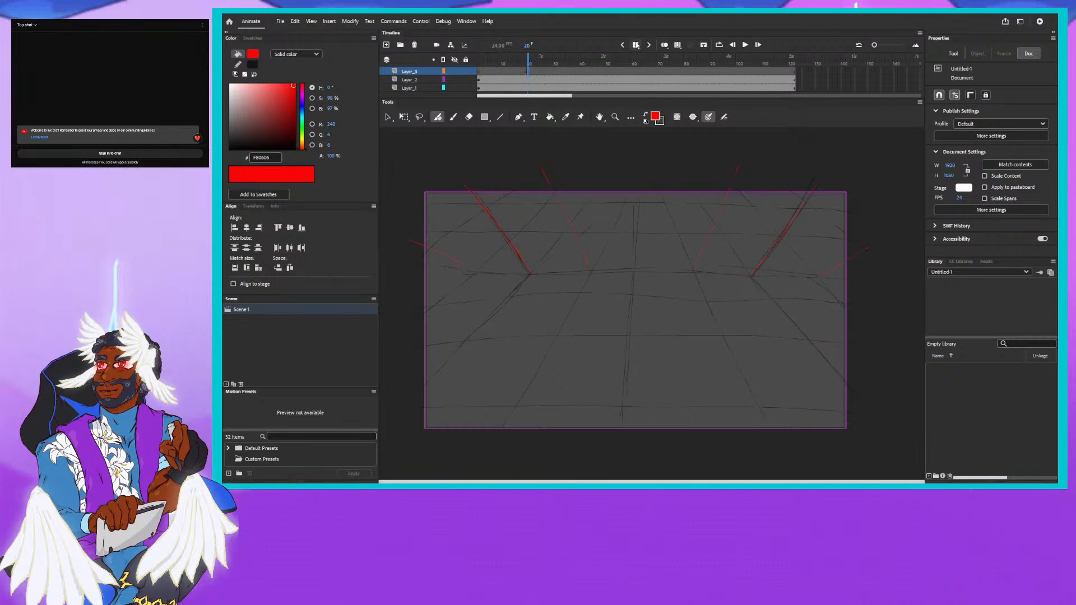
drag(528, 59, 491, 60)
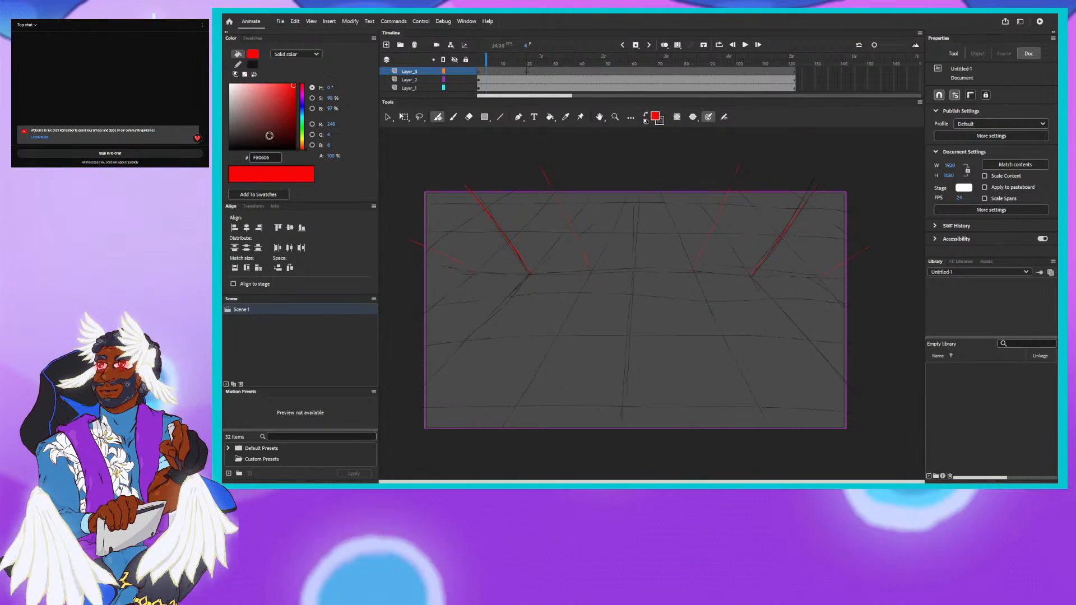
- Reduce the visibility opacity of grid layer Layer_2 in its layer properties, and lock both Layer_2 and Layer_1
click(424, 81)
right_click(424, 81)
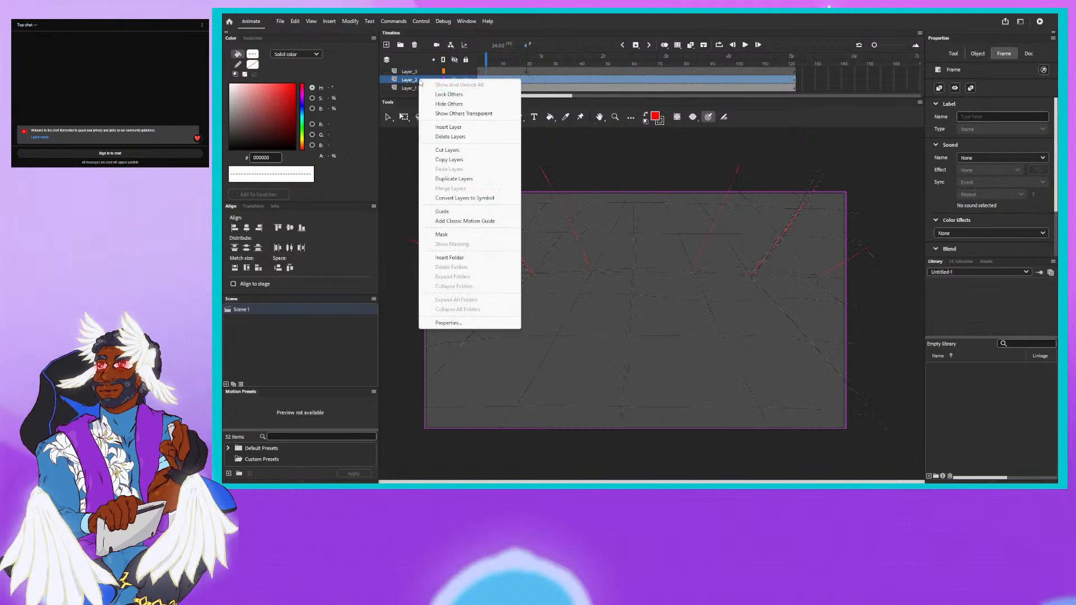
click(470, 324)
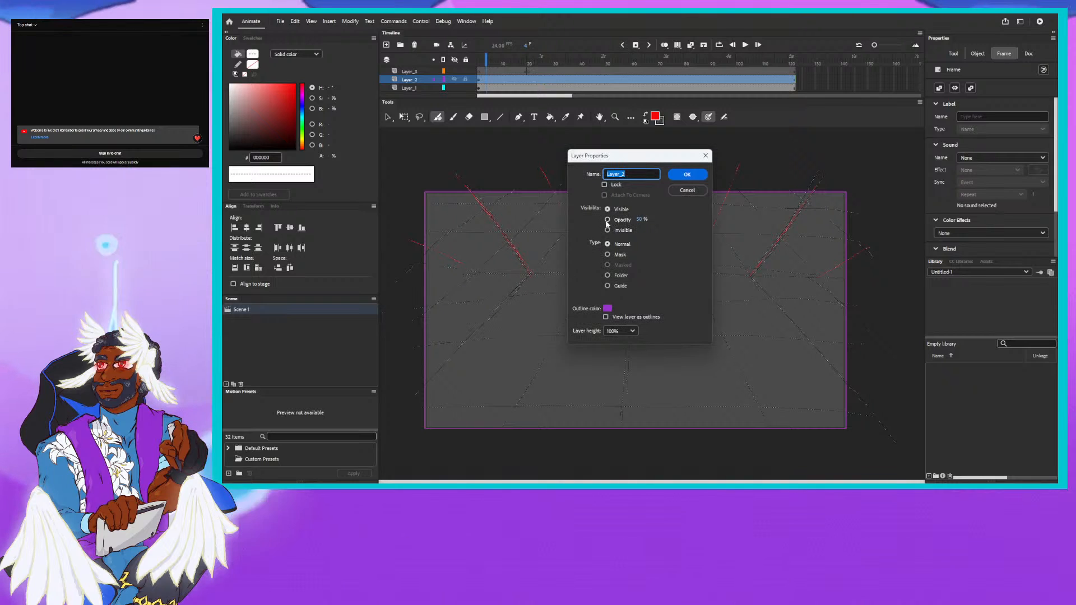
click(675, 175)
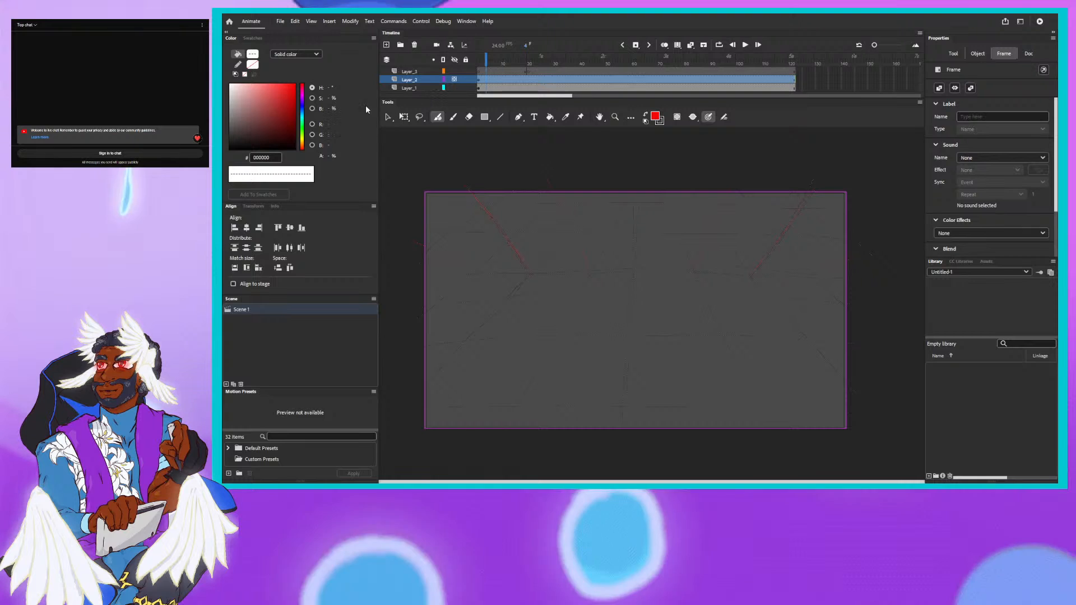
right_click(410, 81)
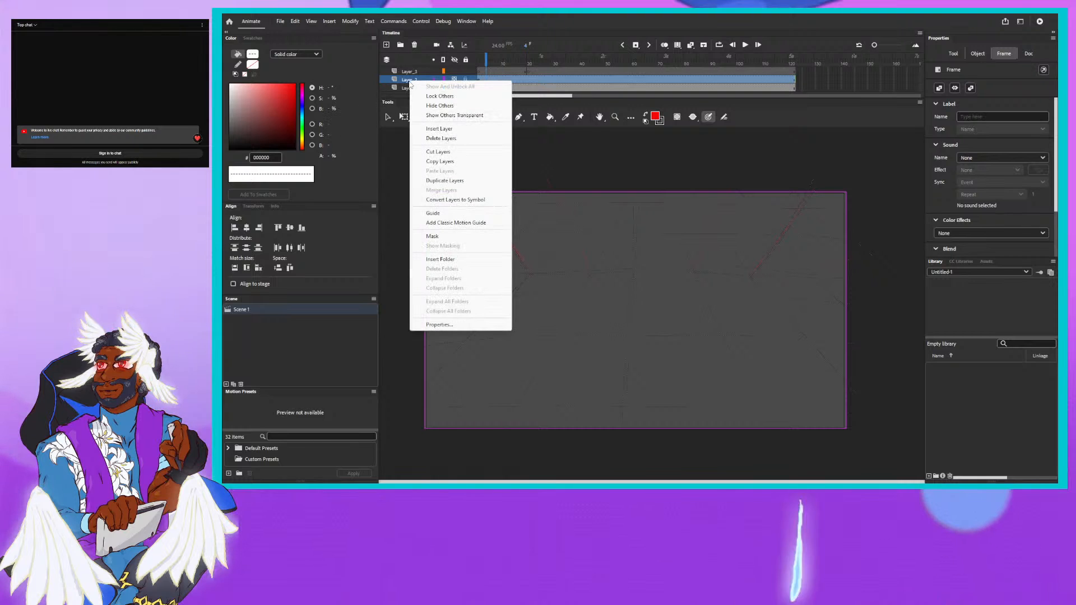
click(446, 323)
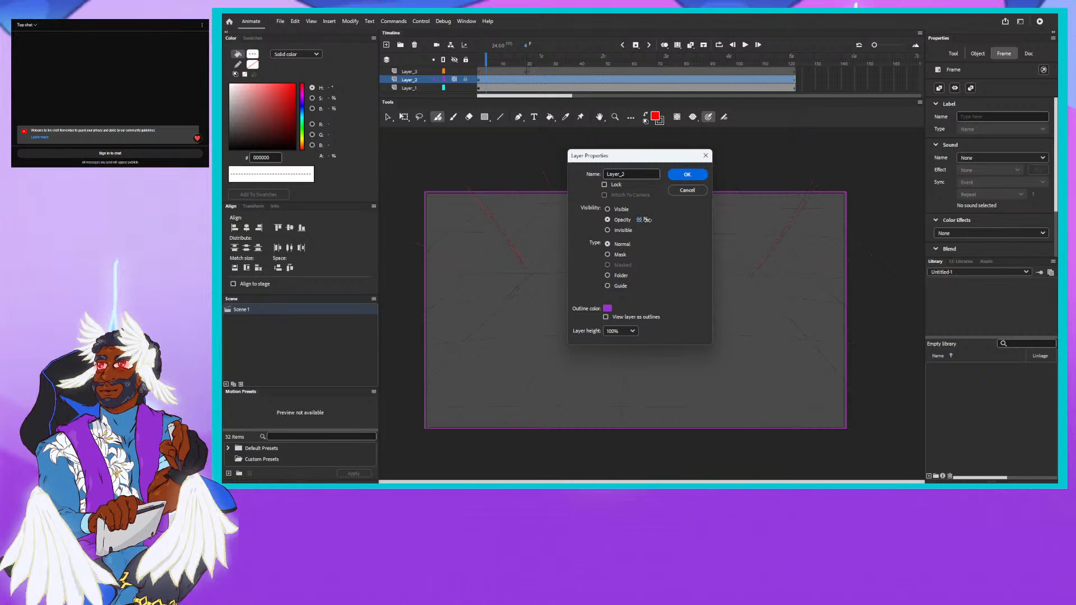
drag(647, 220, 650, 221)
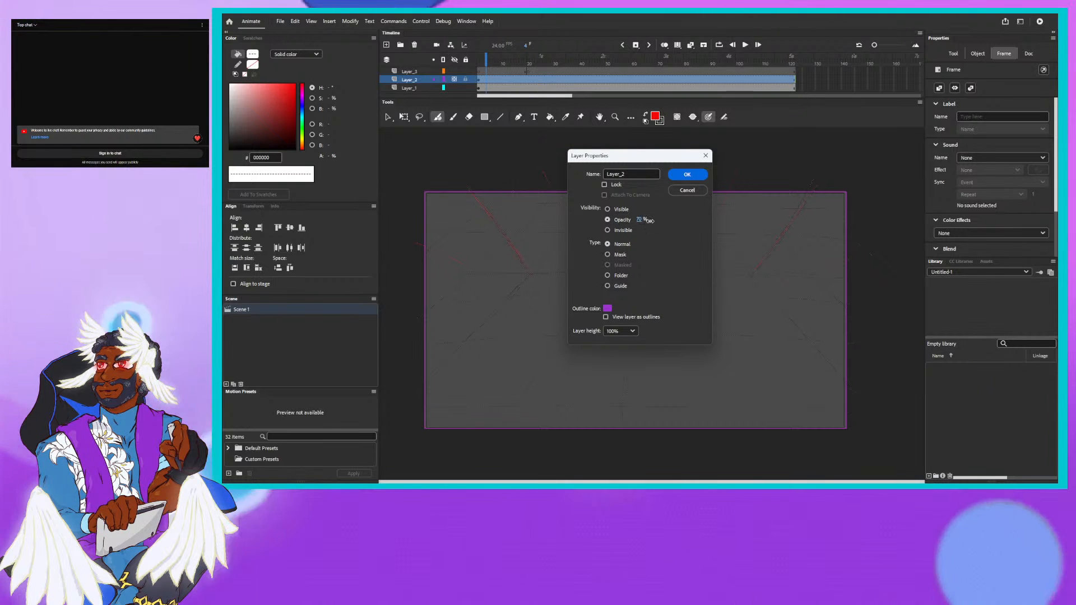
click(681, 177)
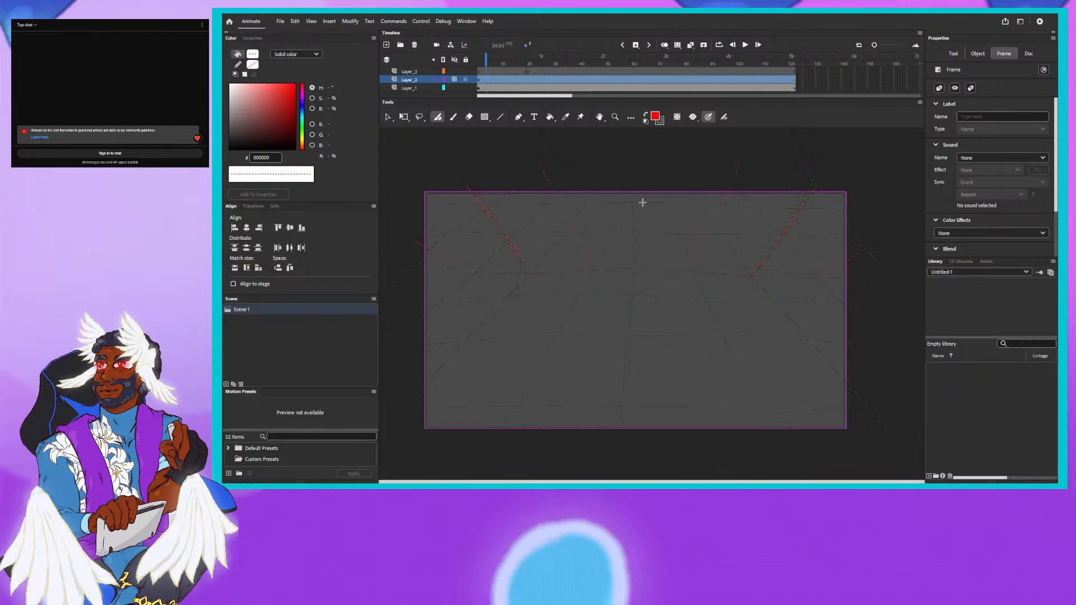
click(463, 89)
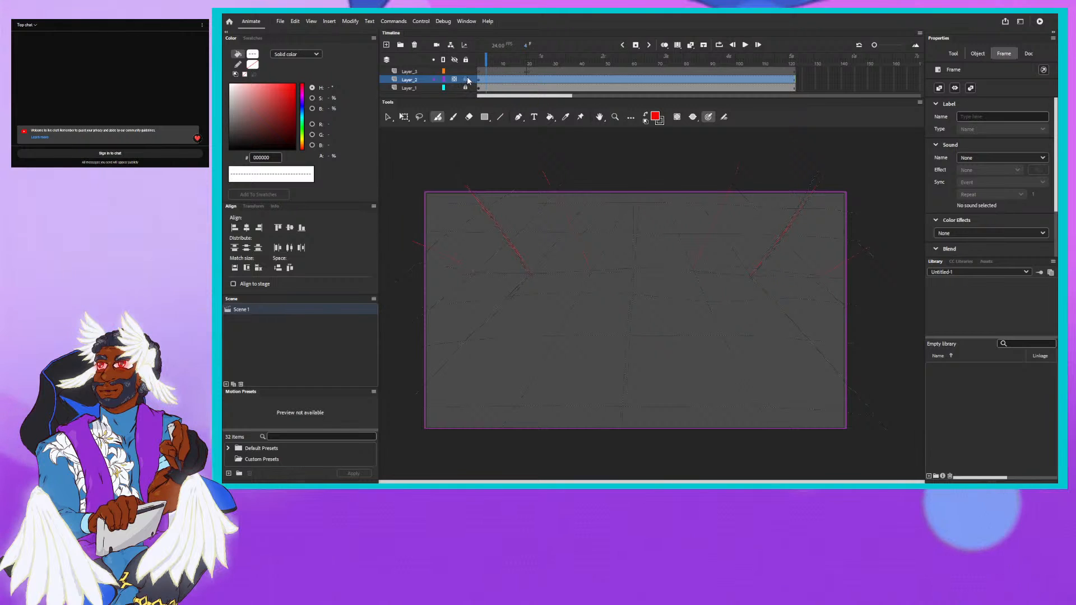
click(465, 79)
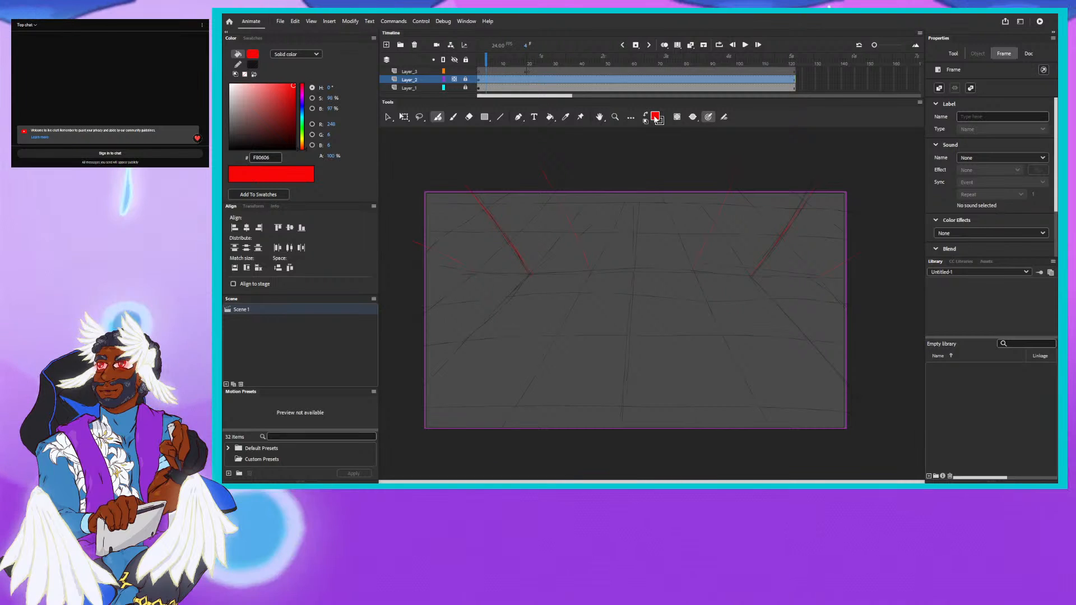
- On Layer_3 at frame 1, sketch a circle for the character's head on the centre line in purple fill 531872
click(655, 117)
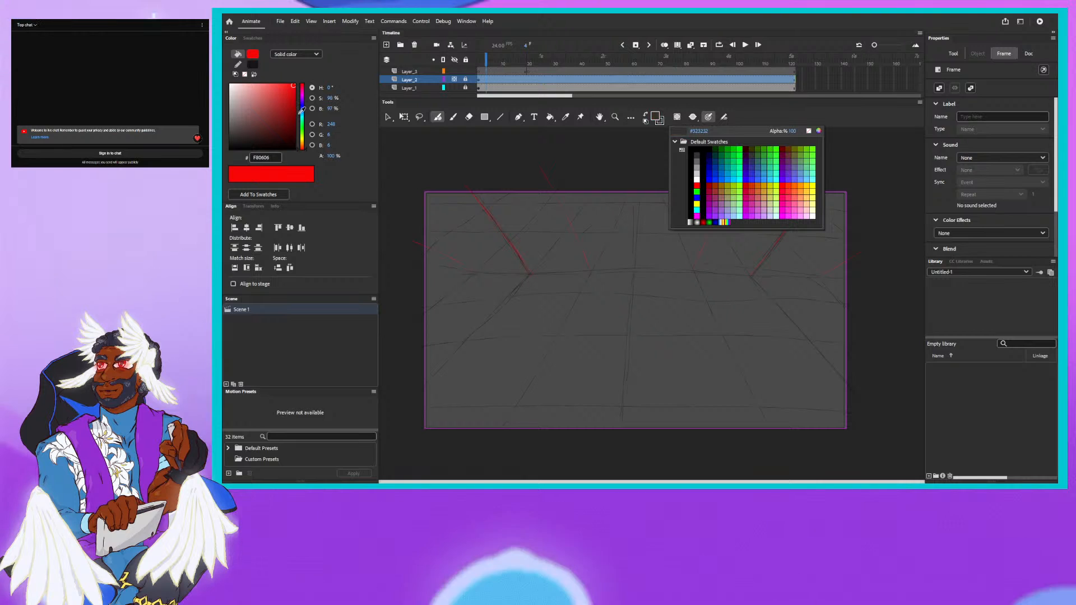
click(659, 119)
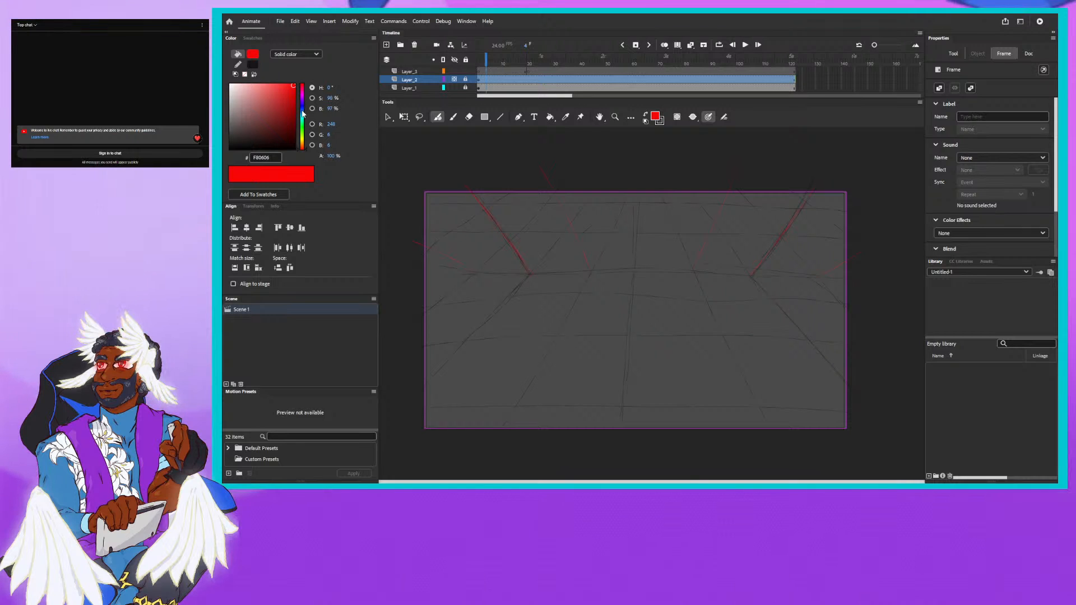
mouse_move(302, 108)
mouse_down()
mouse_move(302, 127)
mouse_move(301, 101)
mouse_move(281, 120)
mouse_up()
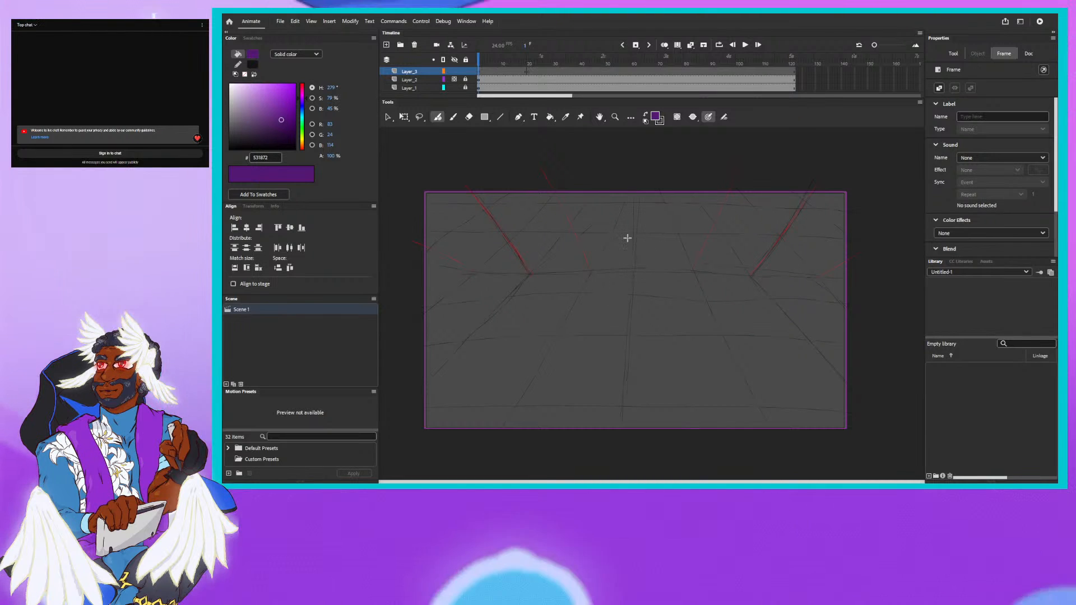
drag(627, 238, 610, 254)
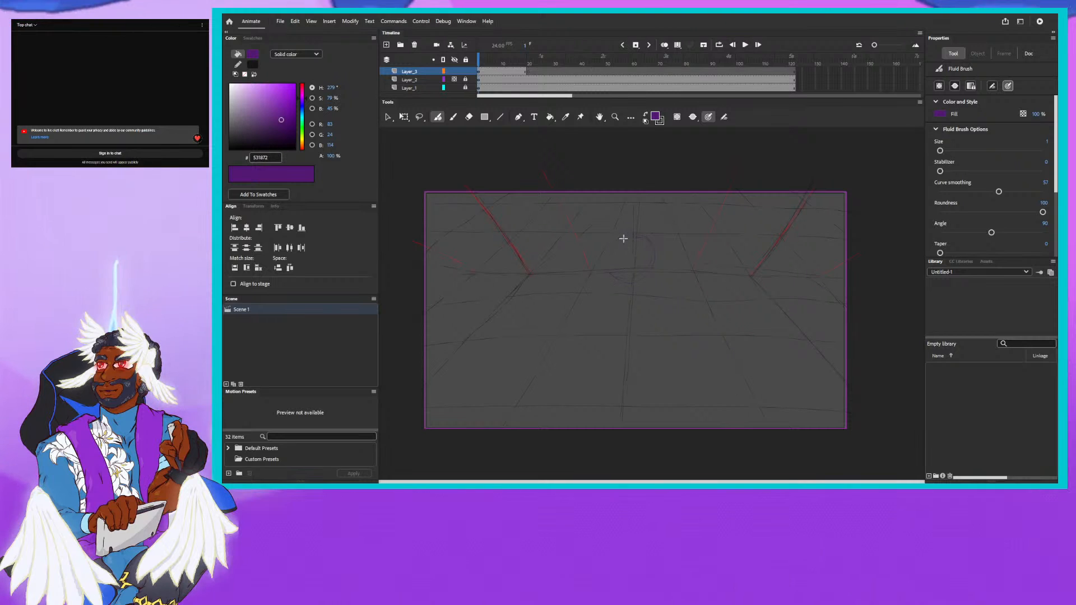
drag(623, 239, 610, 252)
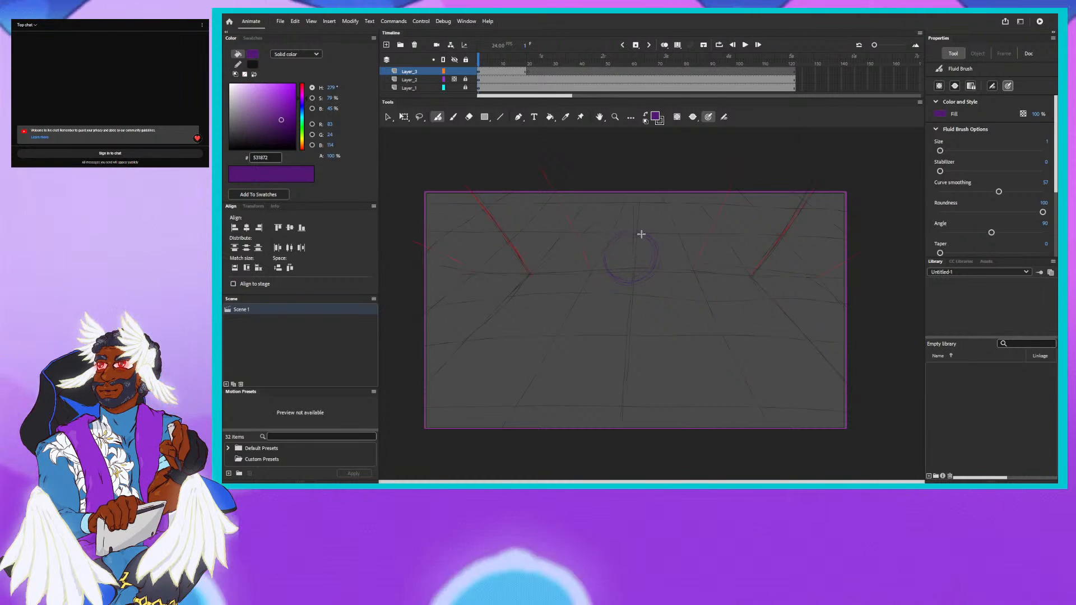
drag(641, 234, 641, 234)
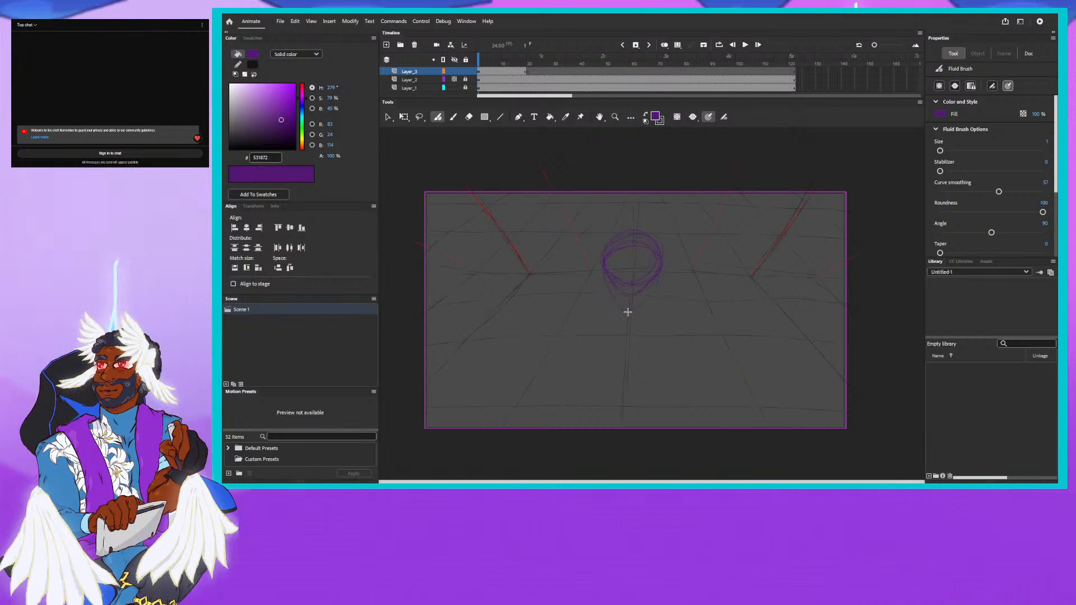
- Sketch the tapering jaw and chin below the head circle and add the facial guide lines
drag(628, 312, 637, 308)
drag(659, 269, 631, 310)
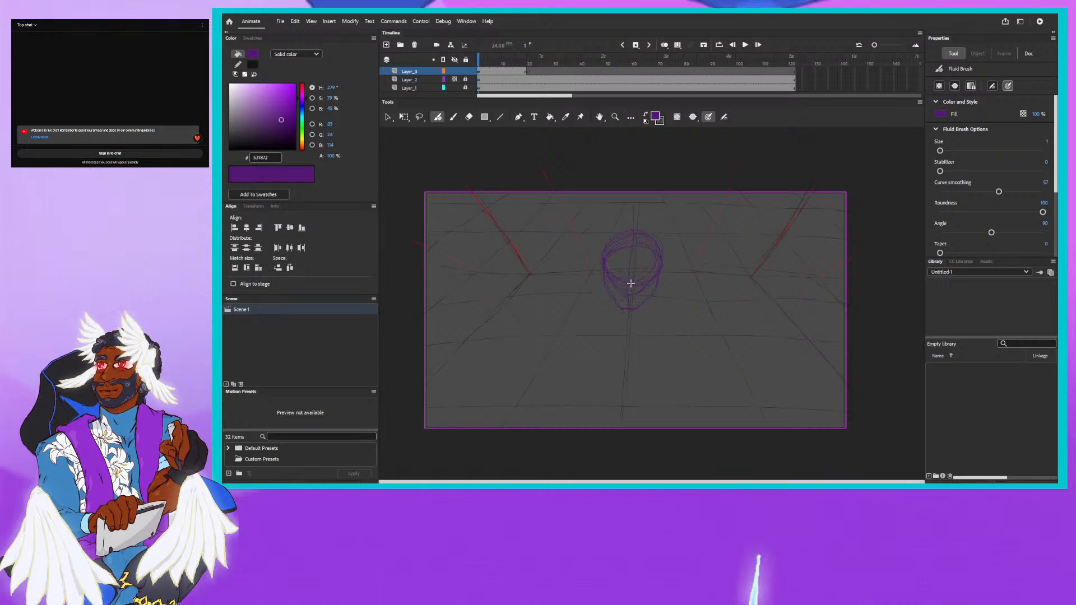
drag(624, 283, 626, 300)
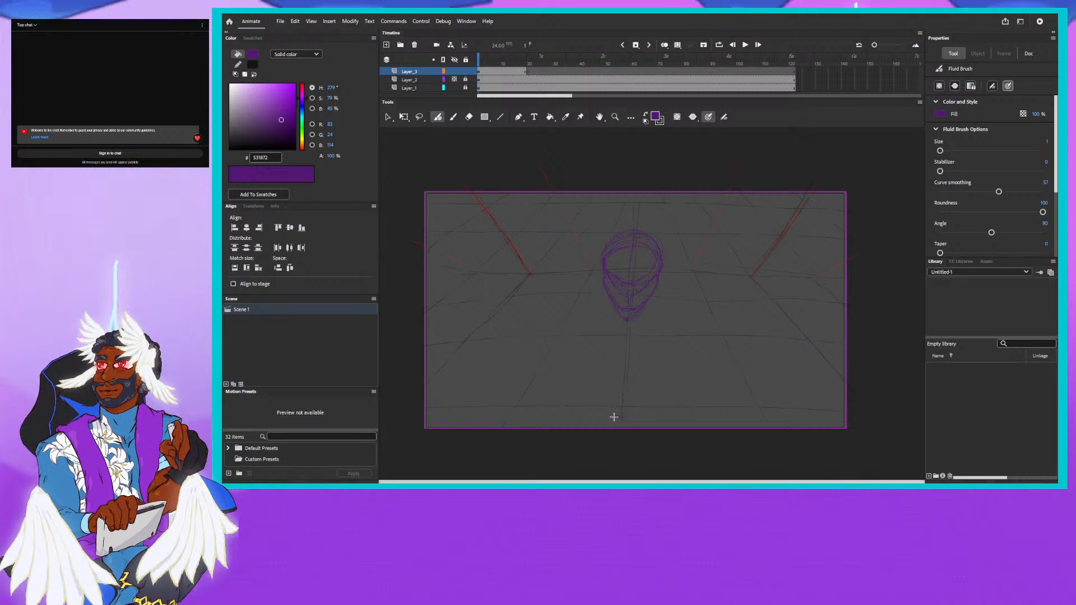
- Sketch the figure's shoulders, upper arms, chest and waist lines below the head, with a small navel mark near the stage's lower edge
drag(614, 417, 627, 416)
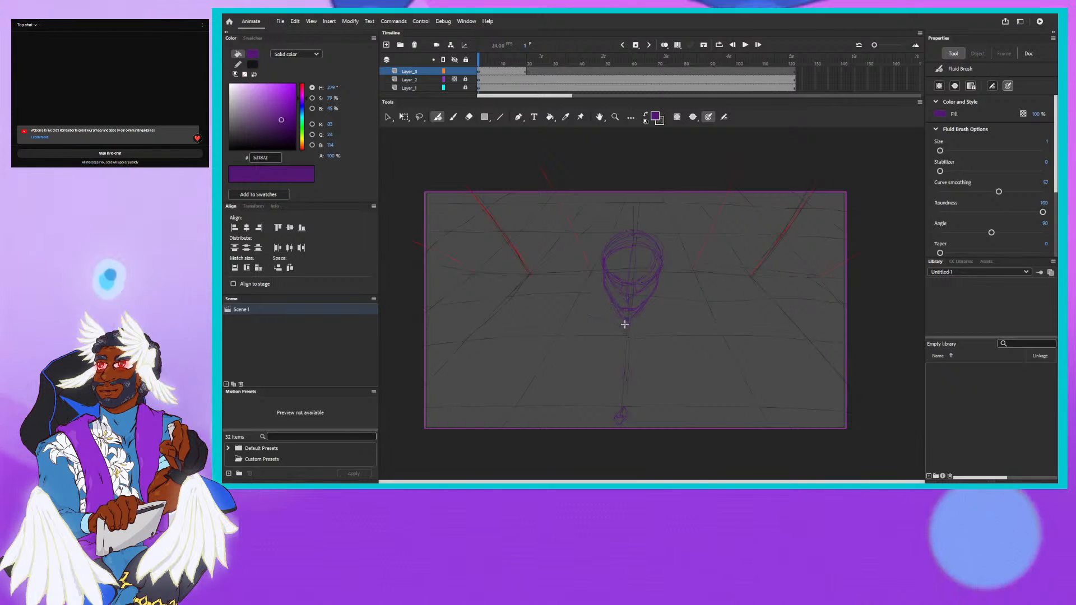
mouse_move(606, 315)
mouse_down()
mouse_move(628, 326)
mouse_move(661, 317)
mouse_up()
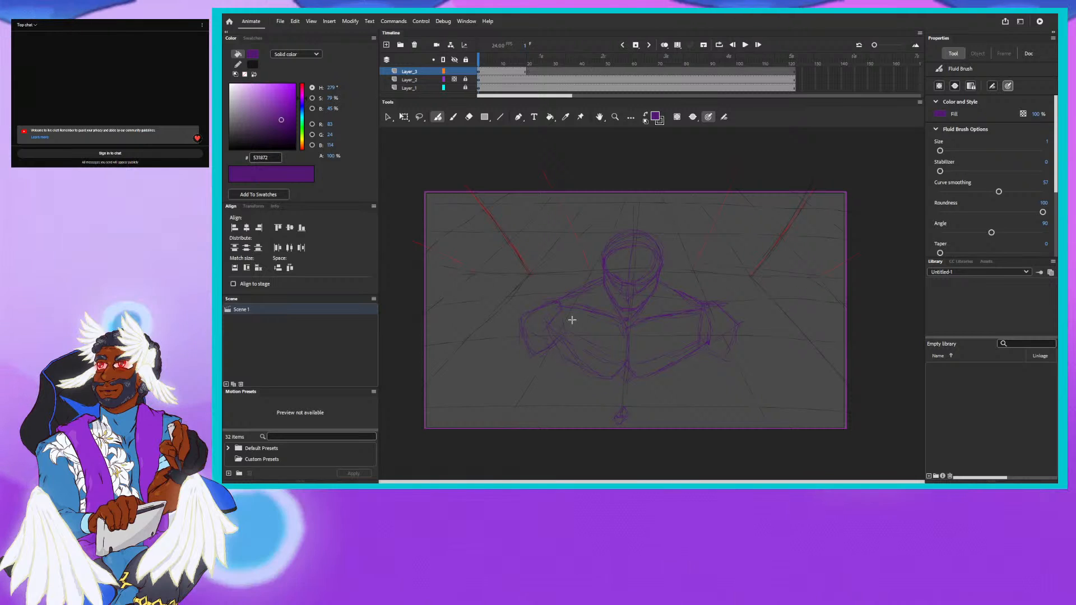
scroll(562, 211, down, 3)
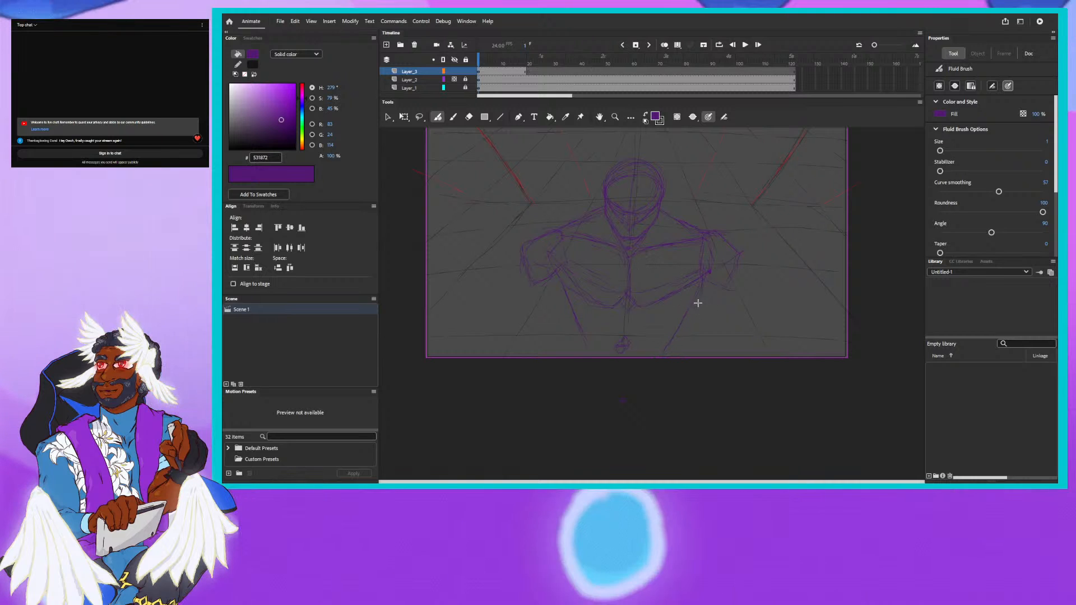
drag(623, 343, 626, 340)
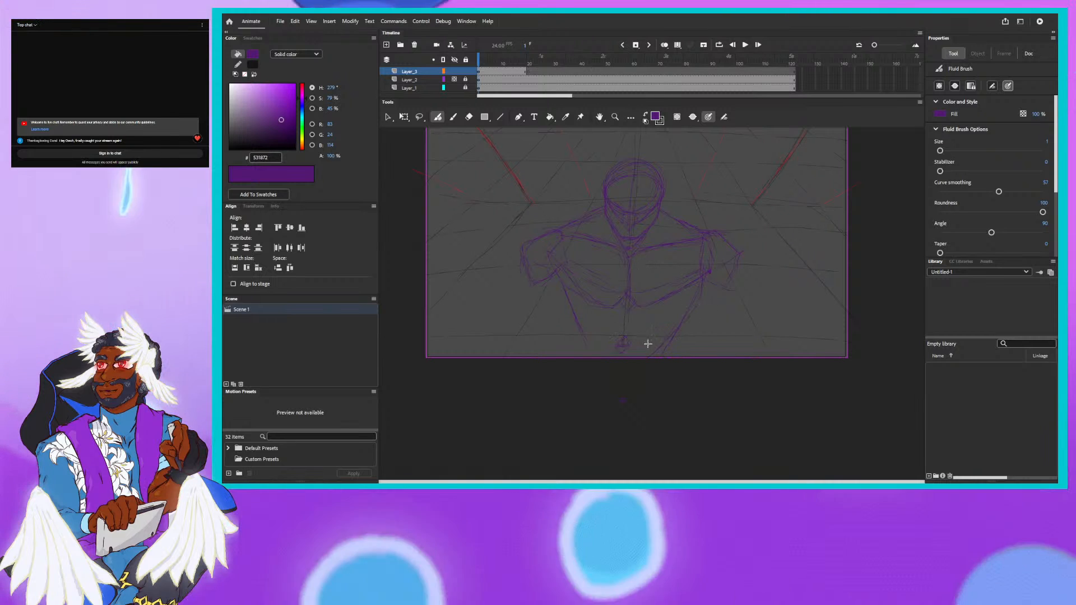
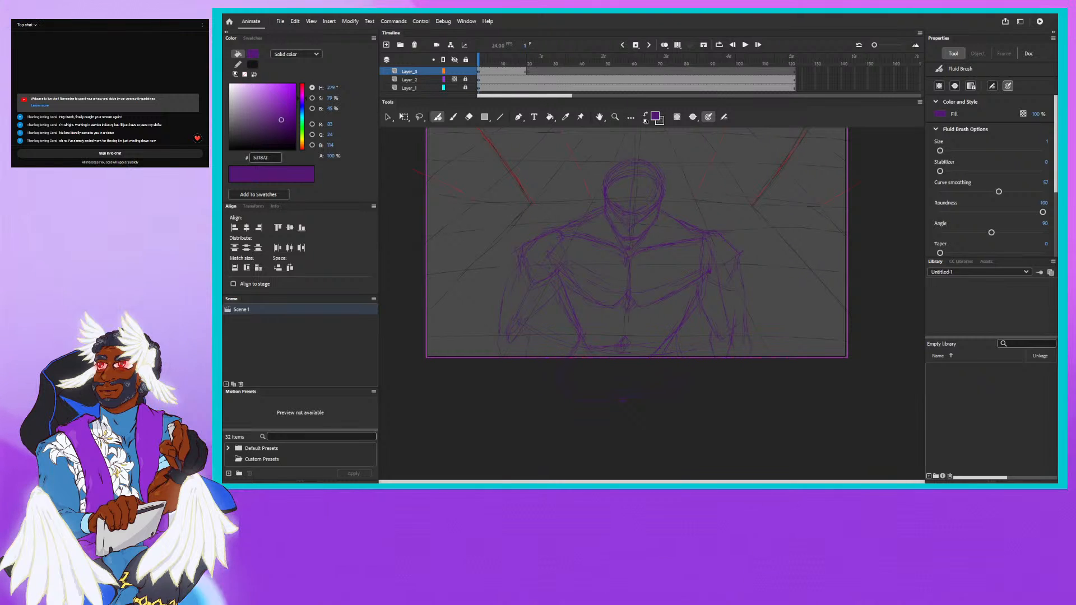
- Switch to the Chrome window with the X thread and read it from the quoted post on decentralizing from Hollywood to the last reply
mouse_move(1056, 124)
mouse_down()
mouse_move(909, 150)
mouse_move(727, 65)
mouse_up()
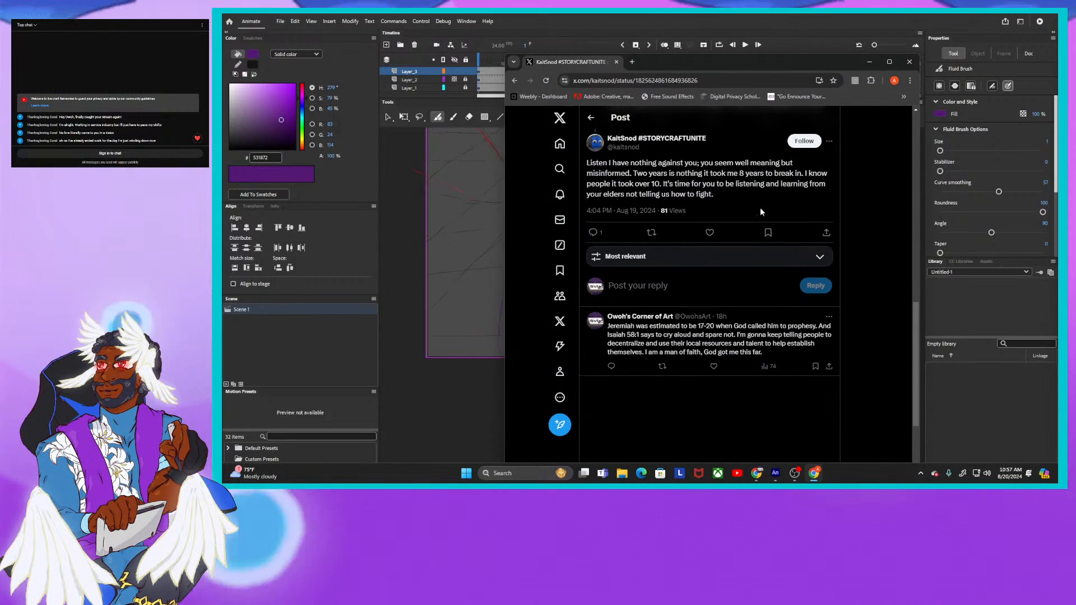
scroll(760, 211, up, 15)
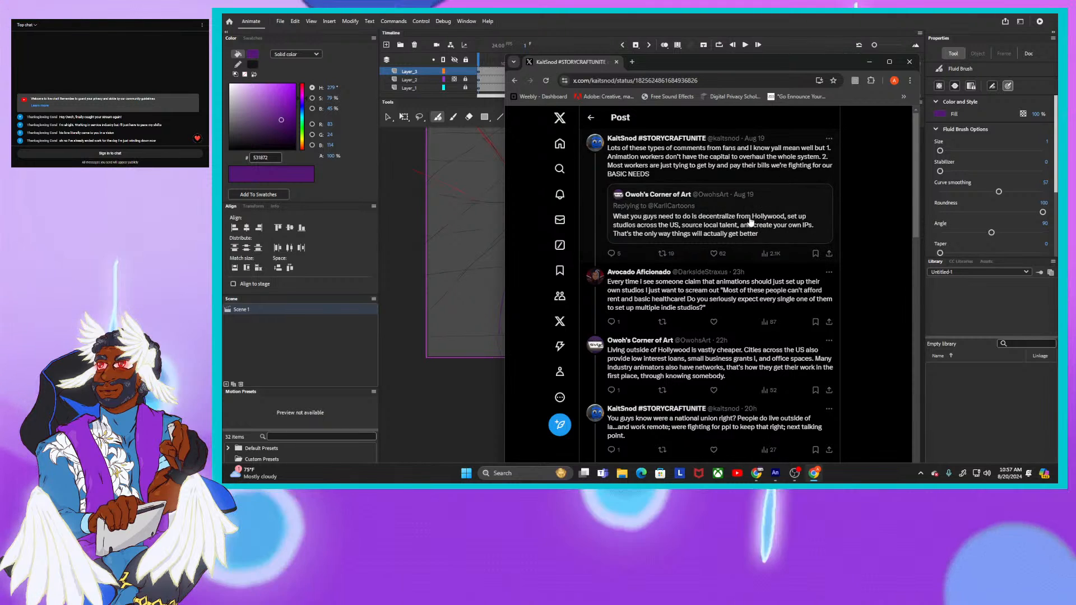
scroll(745, 228, down, 1)
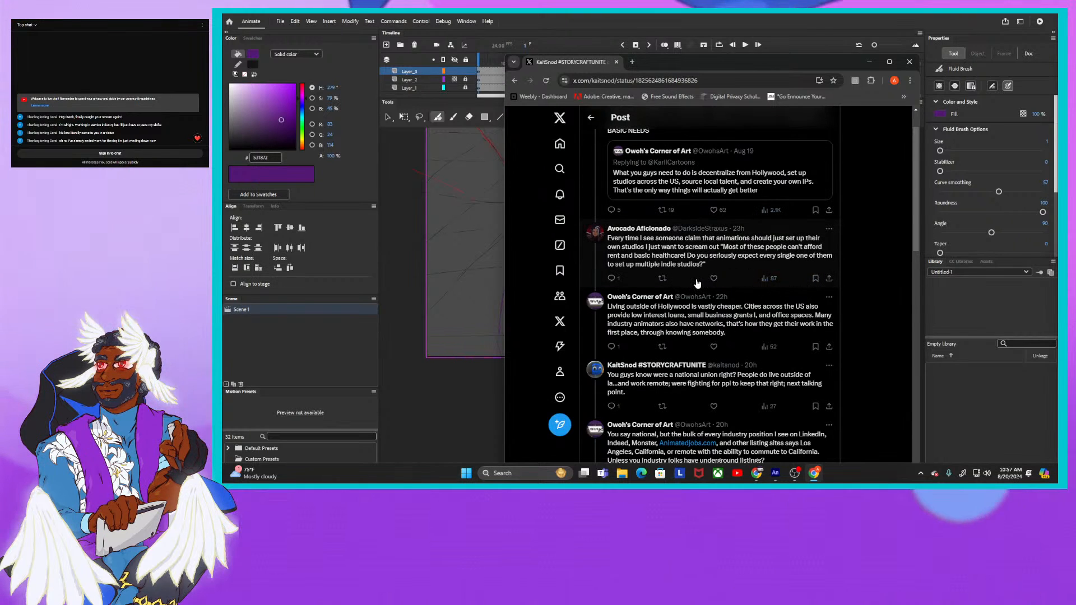
scroll(697, 283, down, 2)
mouse_move(701, 261)
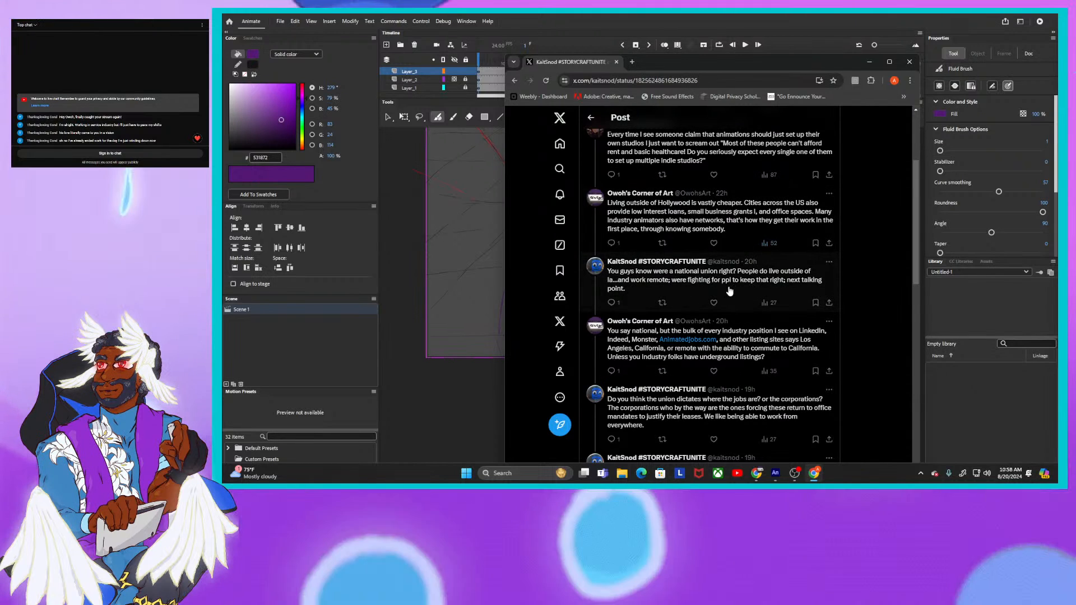
scroll(735, 293, down, 1)
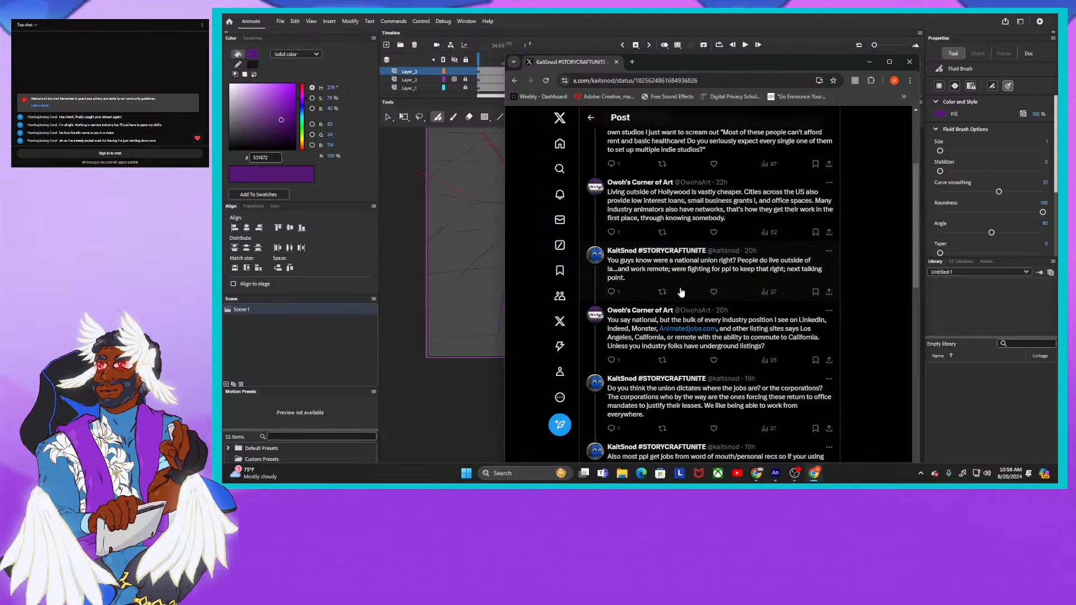
scroll(723, 284, down, 1)
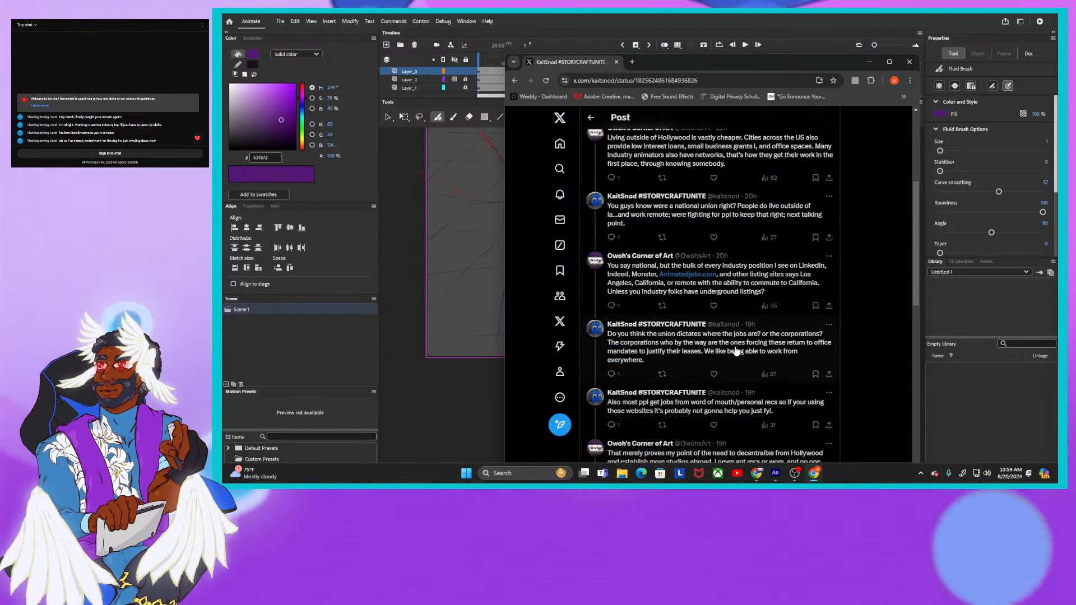
scroll(715, 341, down, 1)
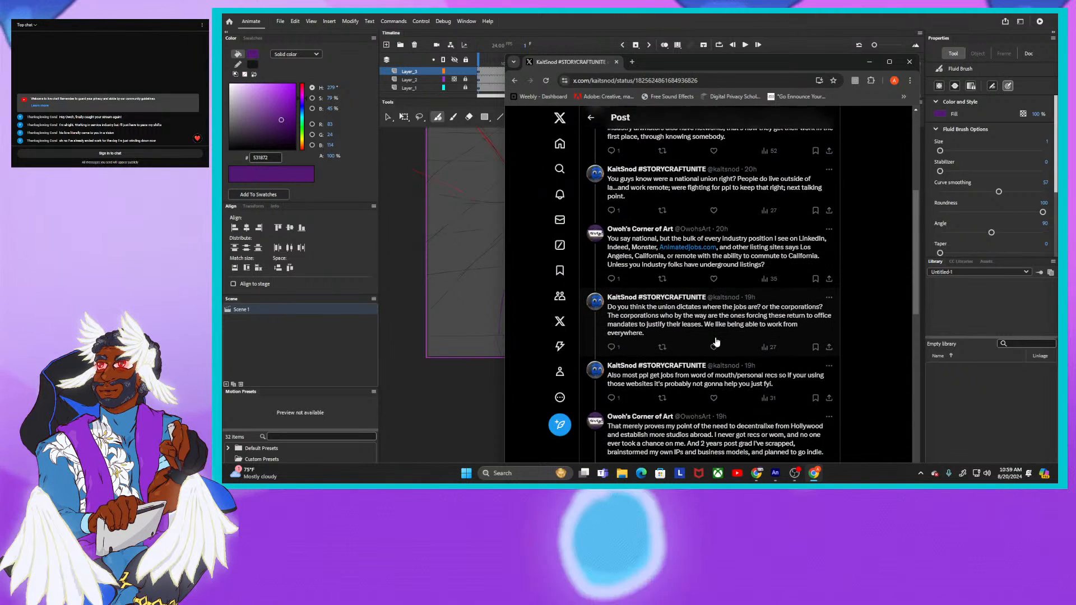
scroll(715, 341, down, 1)
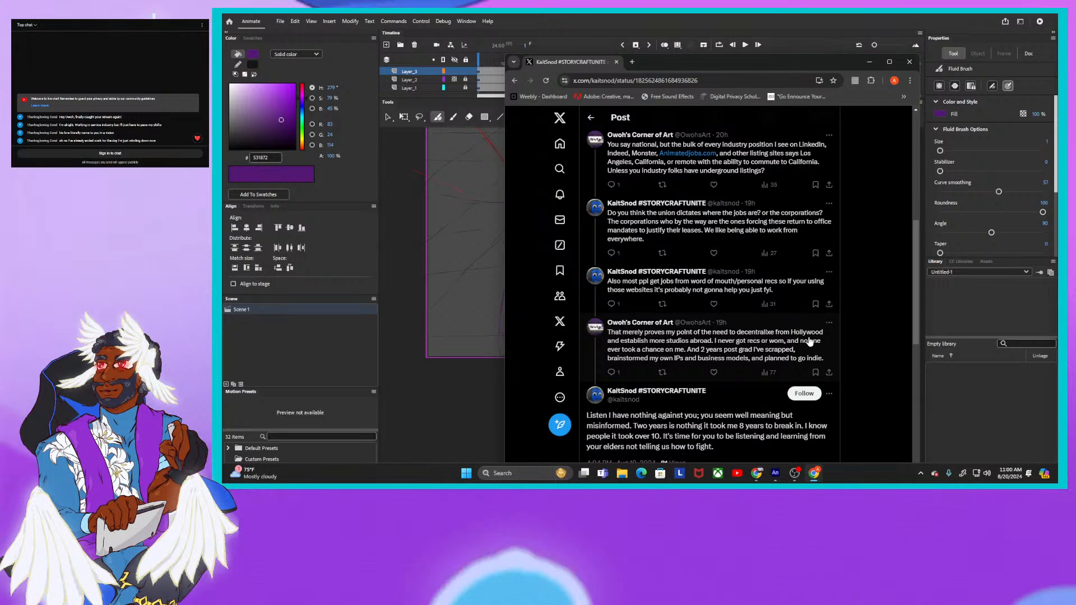
scroll(681, 344, down, 2)
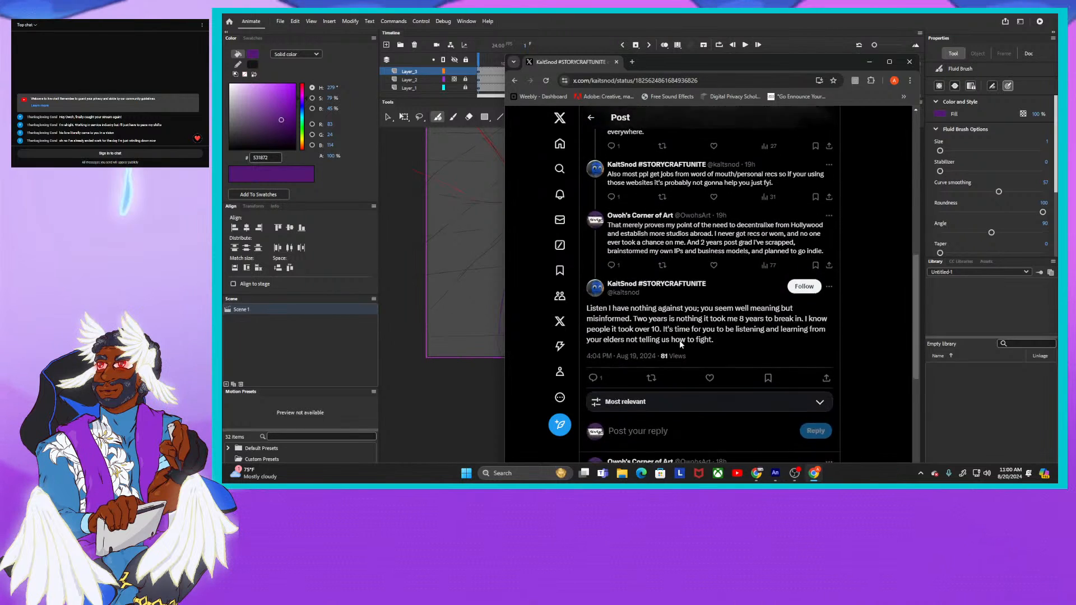
scroll(681, 344, down, 1)
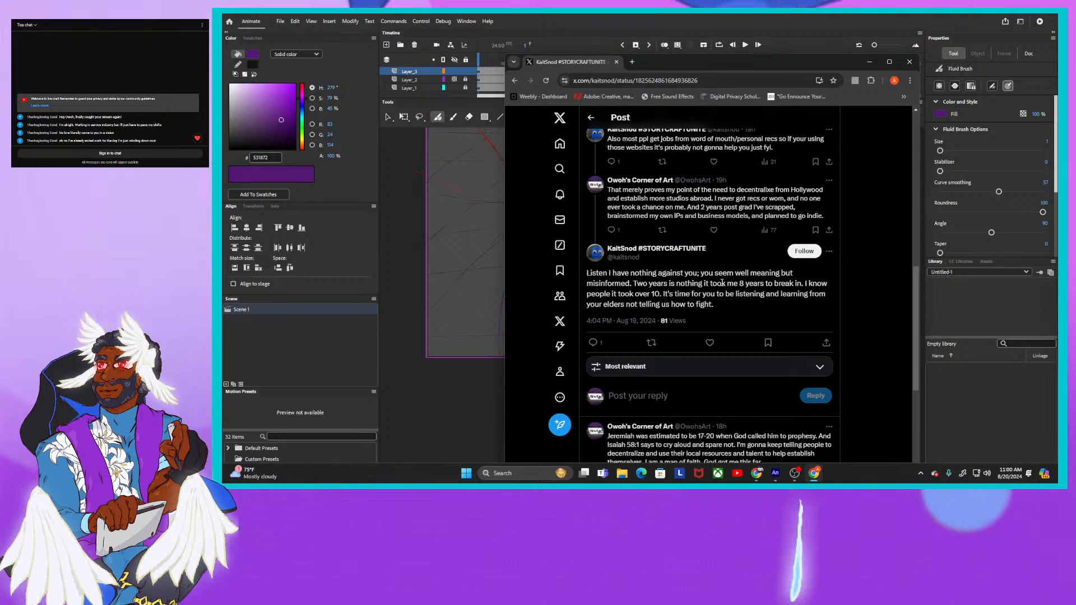
scroll(685, 305, down, 2)
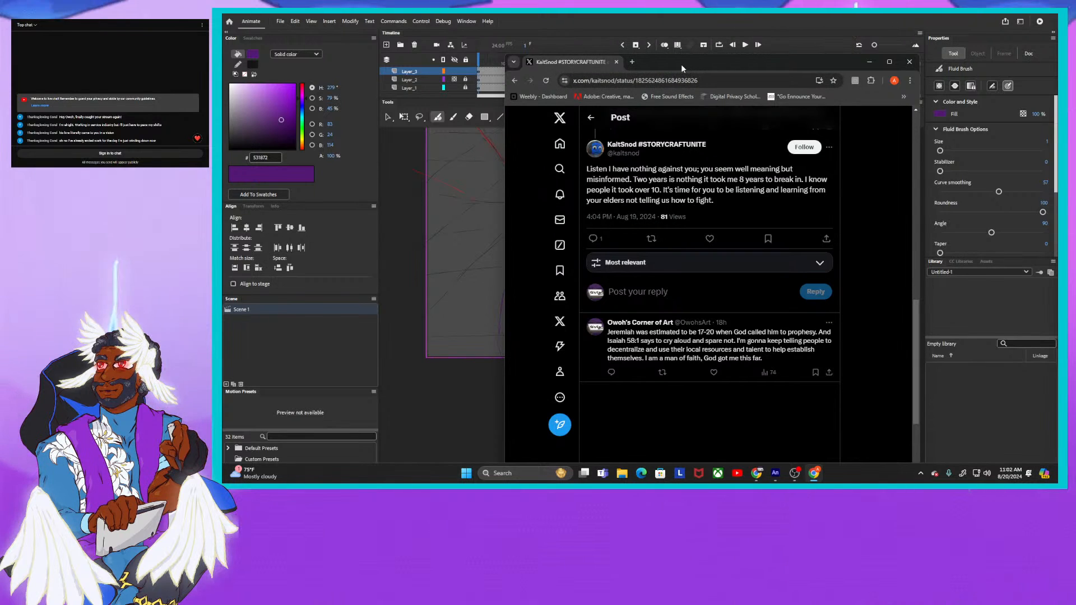
drag(681, 65, 1057, 86)
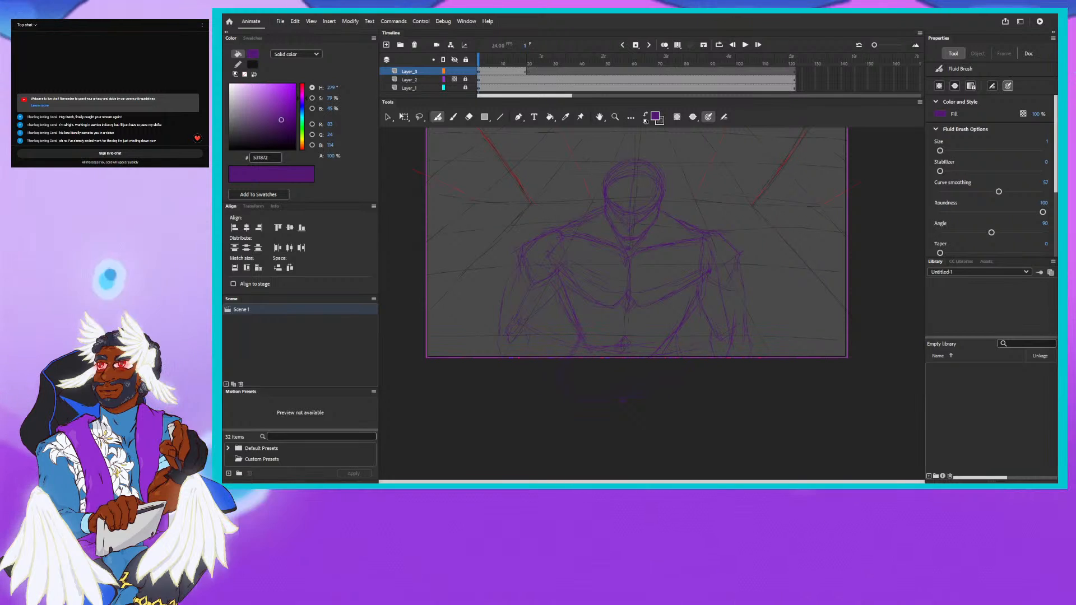
- Bring the X post about Hollywood not arising overnight into view and read its replies, expanding the hidden ones
drag(1057, 96, 627, 71)
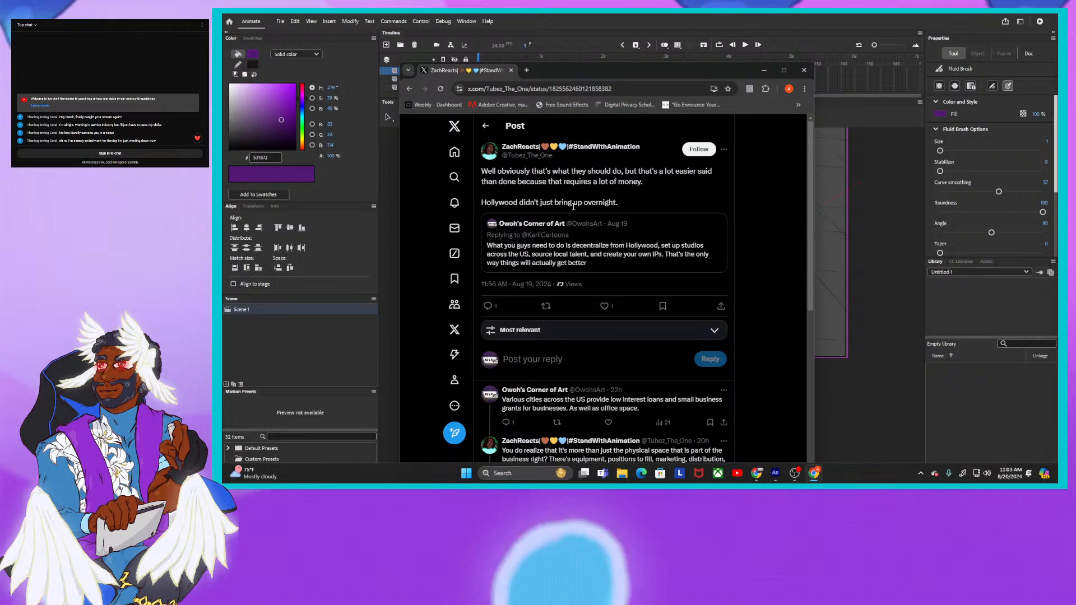
scroll(577, 212, down, 3)
scroll(591, 218, down, 1)
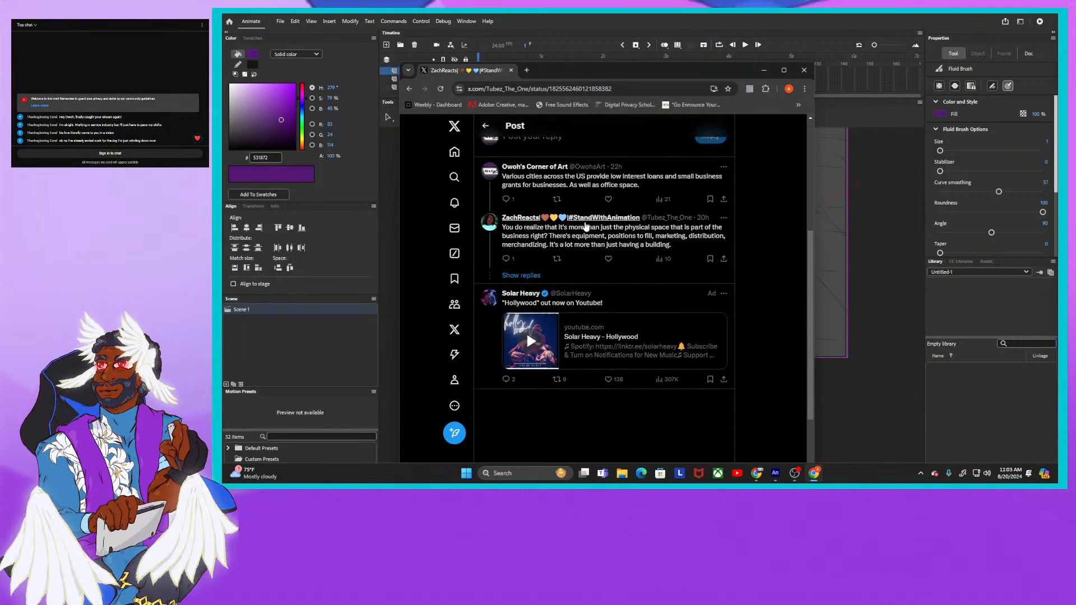
scroll(560, 264, up, 1)
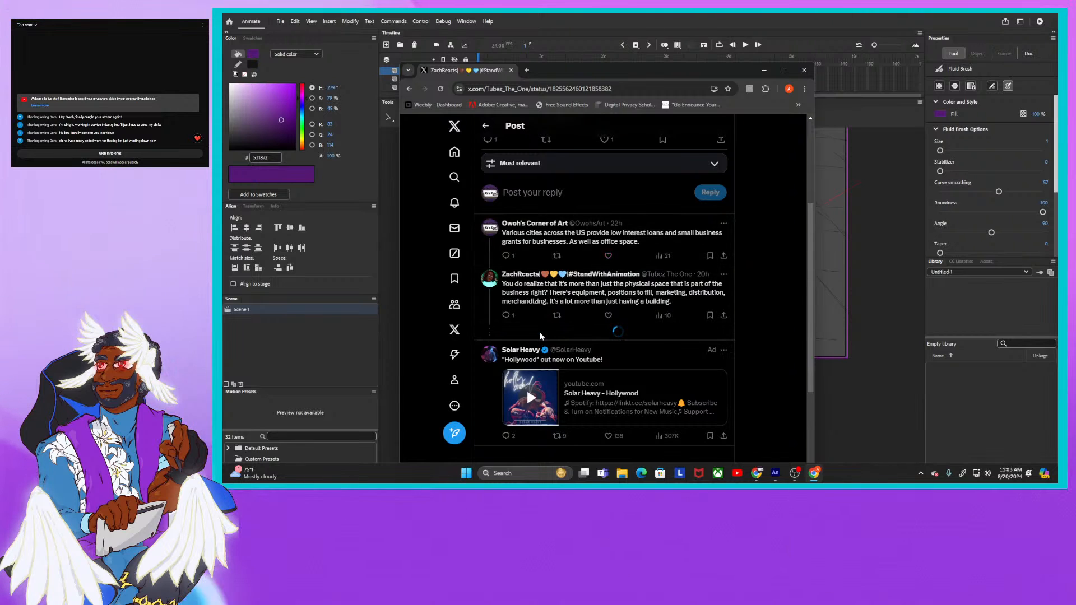
click(536, 332)
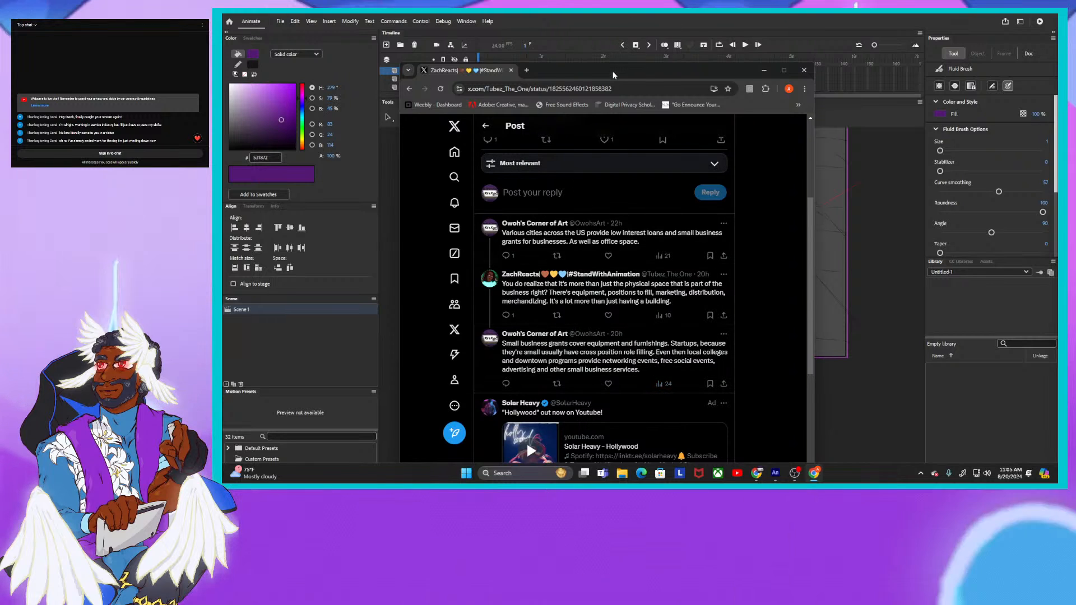
drag(649, 70, 1056, 51)
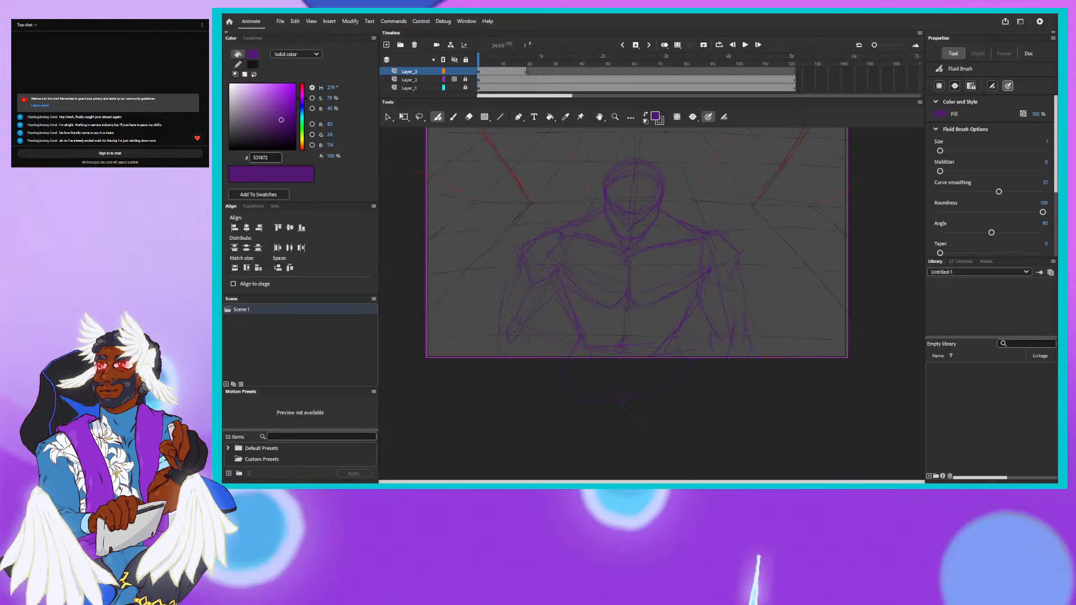
- Bring up the X thread on cities cheaper than Hollywood and view its quoted post about financial, housing and medical needs
drag(1057, 115, 628, 45)
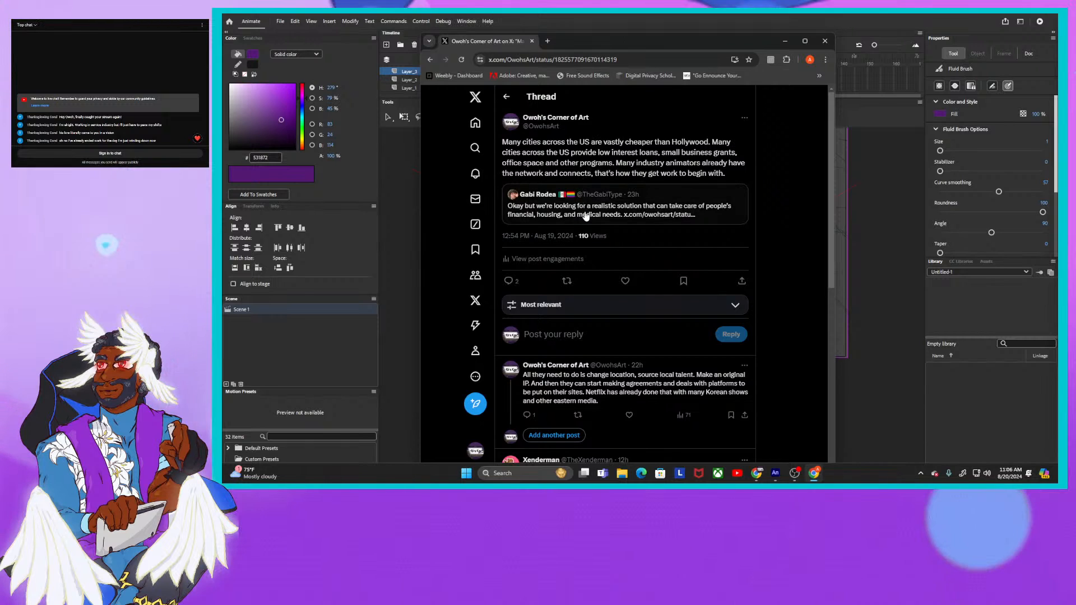
click(587, 214)
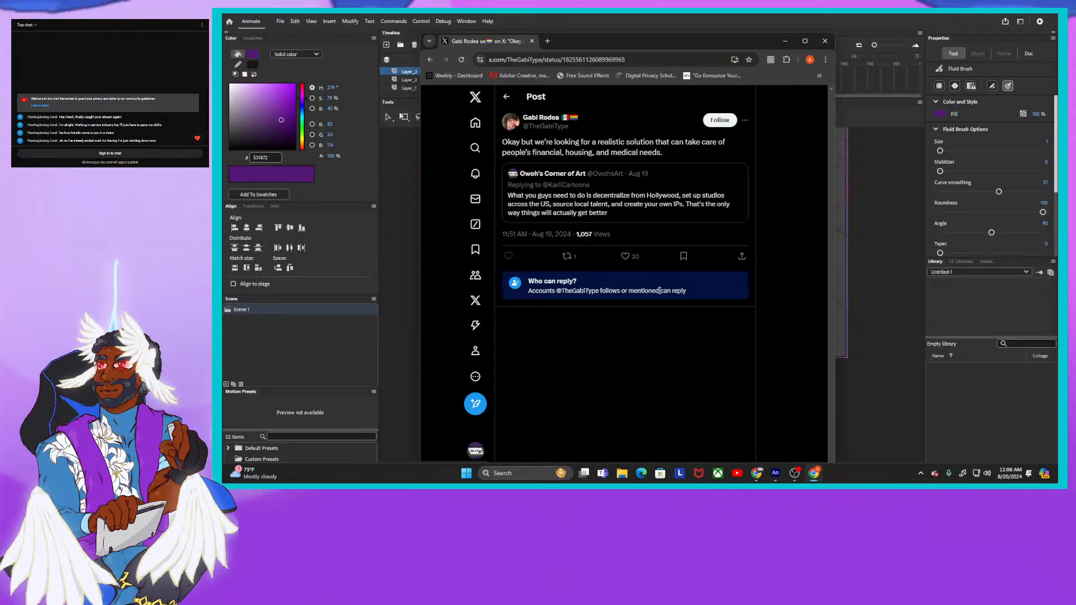
click(430, 59)
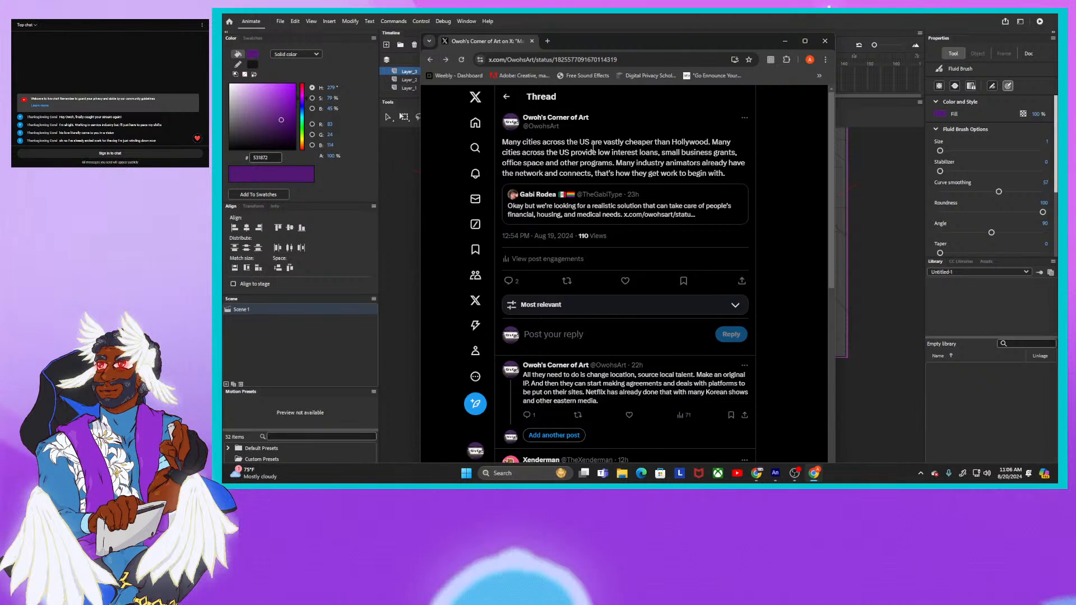
- Open the reply about changing location and sourcing local talent, and read its whole conversation with the hidden replies expanded
scroll(668, 314, down, 2)
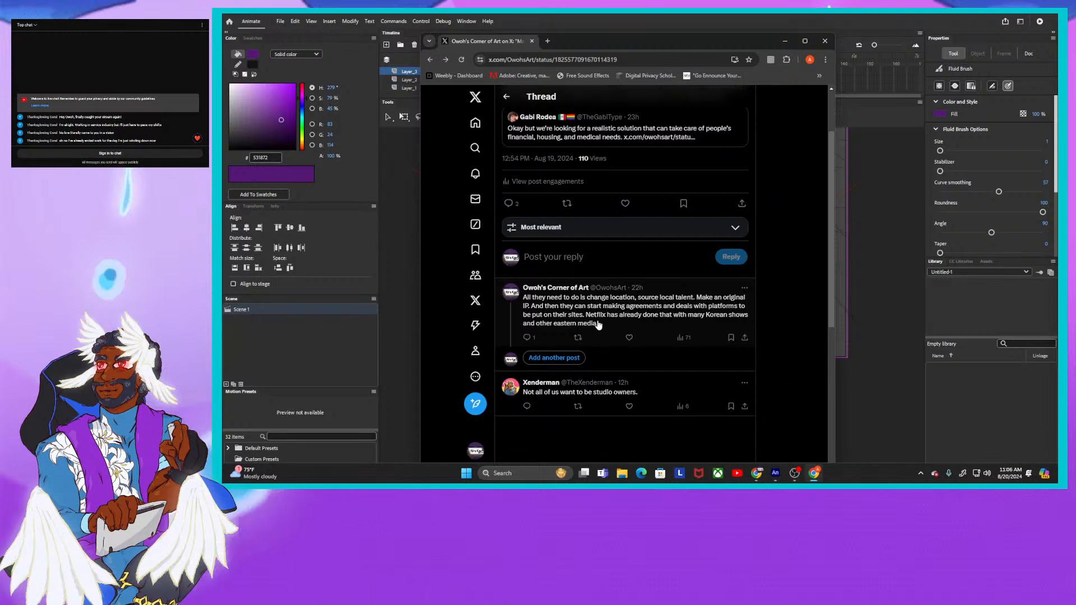
click(599, 316)
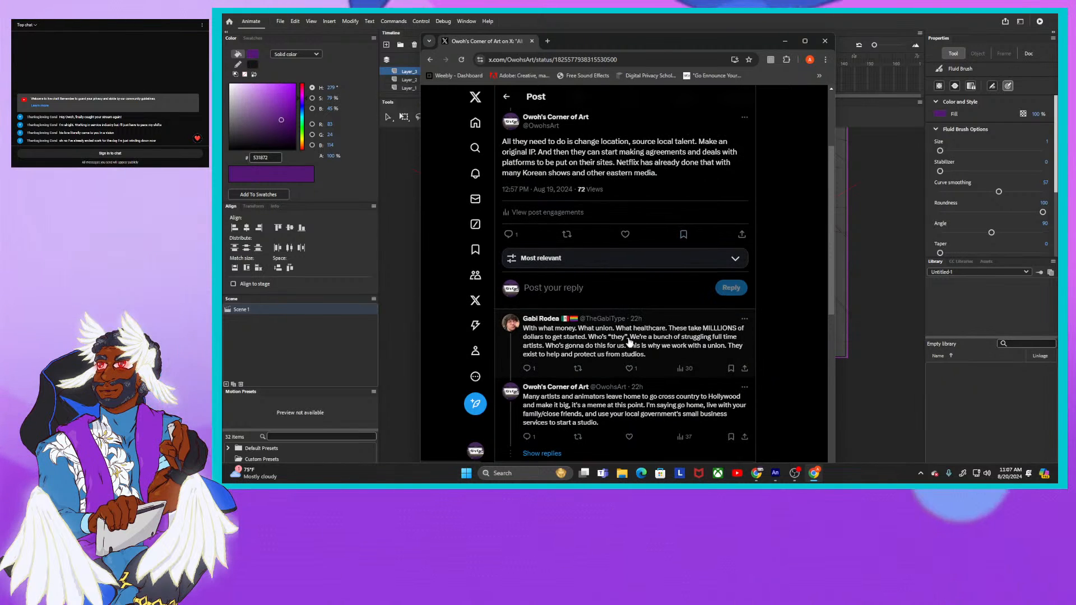
scroll(628, 339, down, 1)
scroll(628, 342, down, 2)
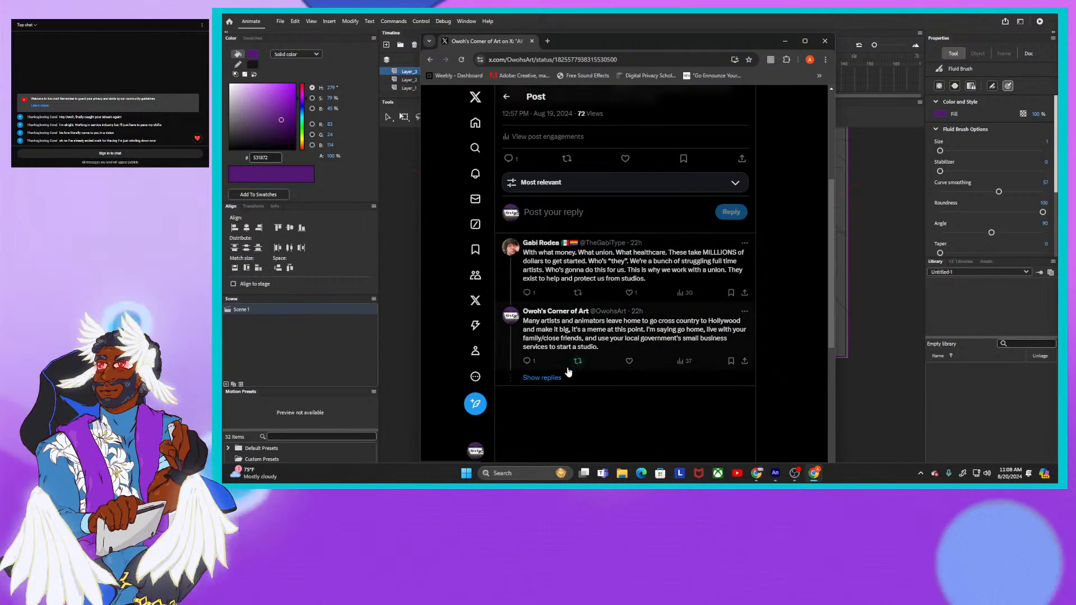
click(550, 378)
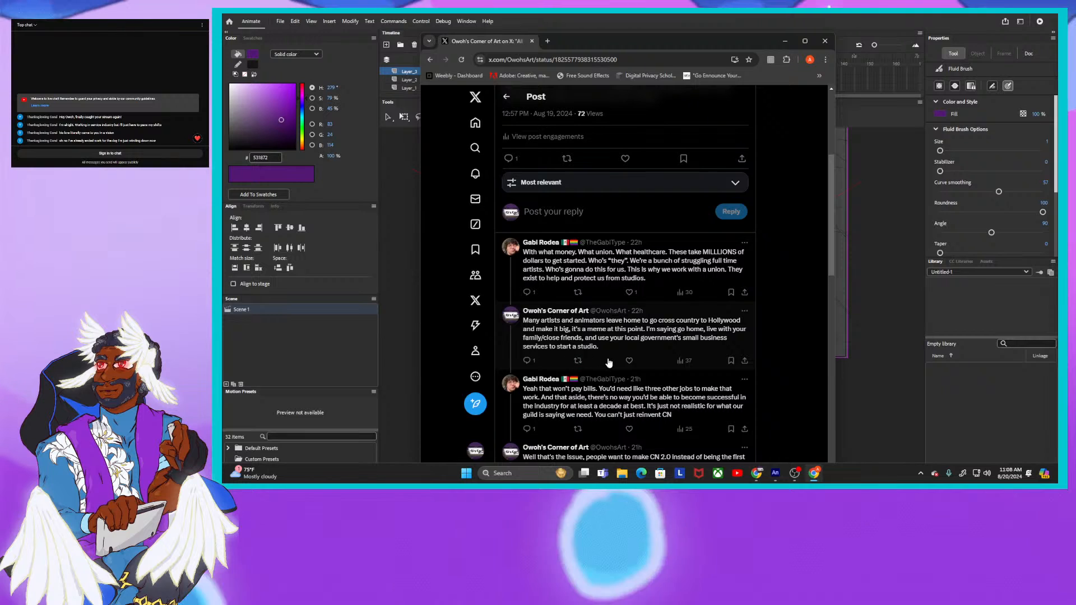
scroll(560, 354, down, 2)
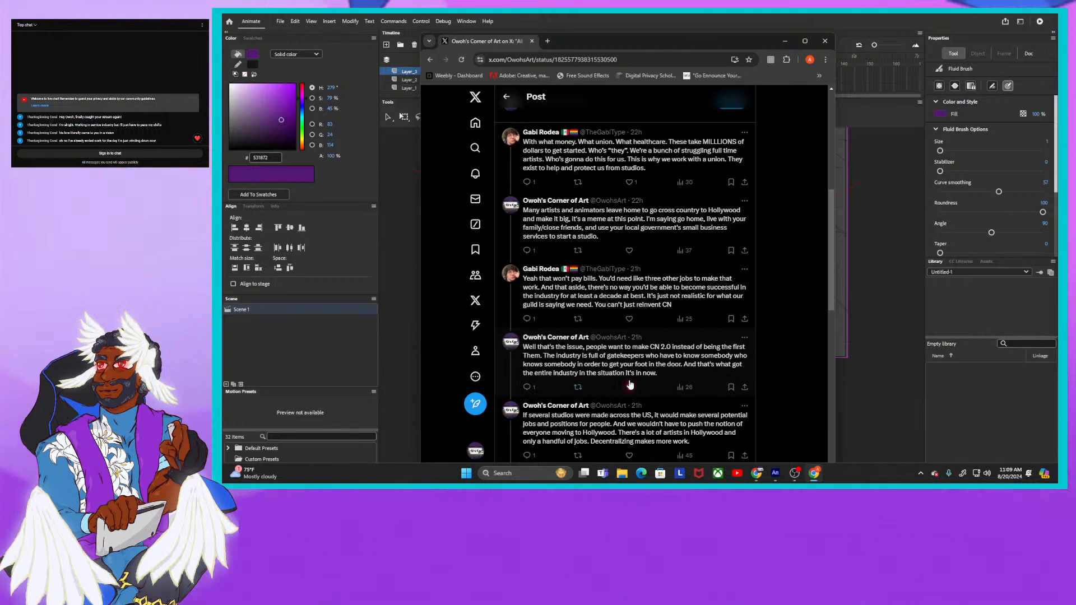
scroll(629, 383, down, 3)
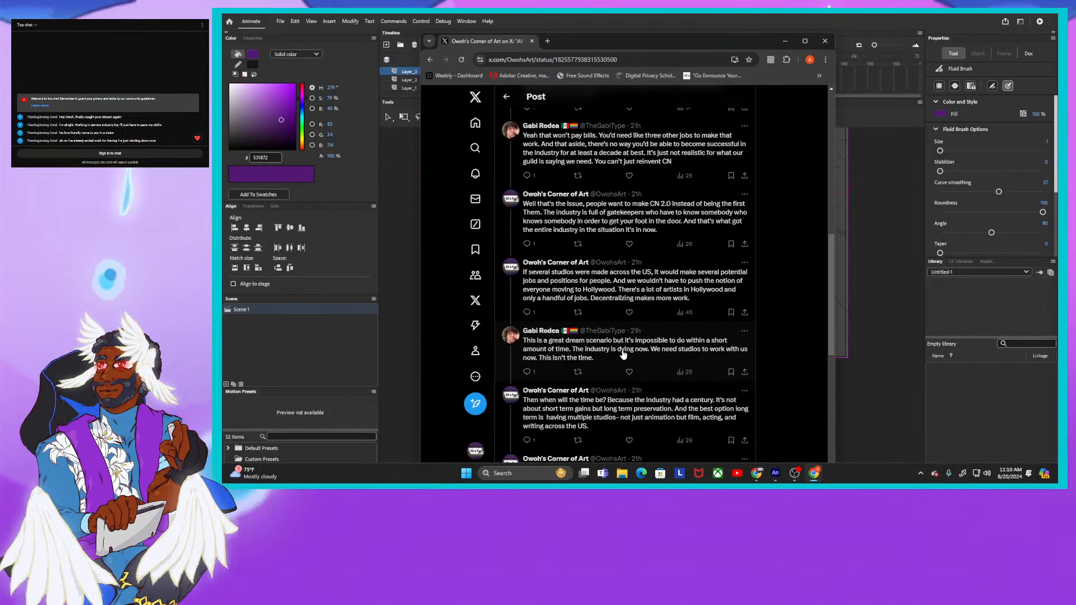
scroll(621, 363, down, 1)
scroll(622, 363, down, 1)
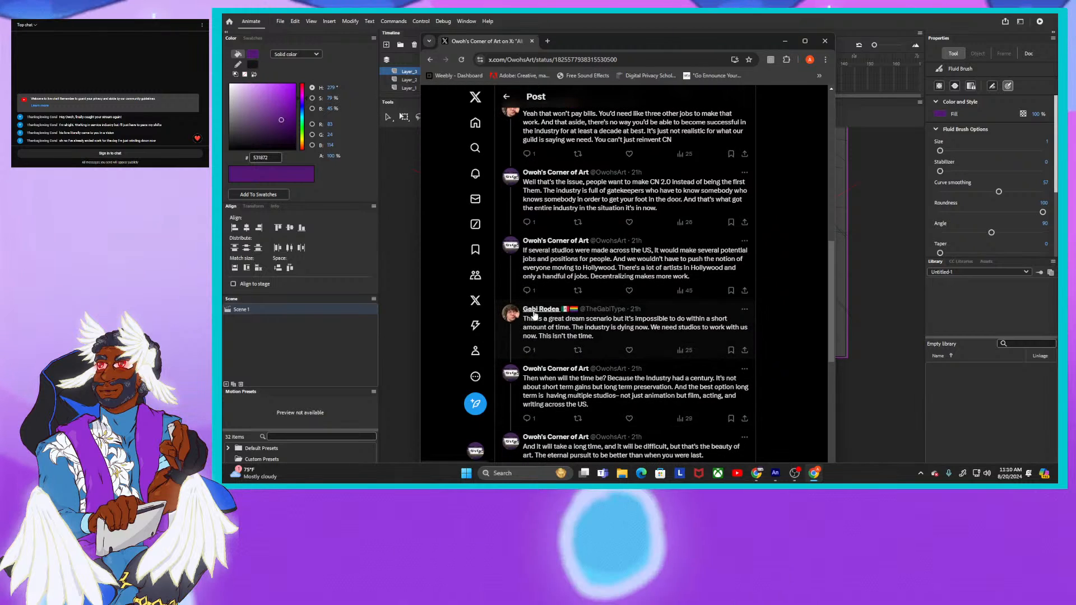
mouse_move(543, 311)
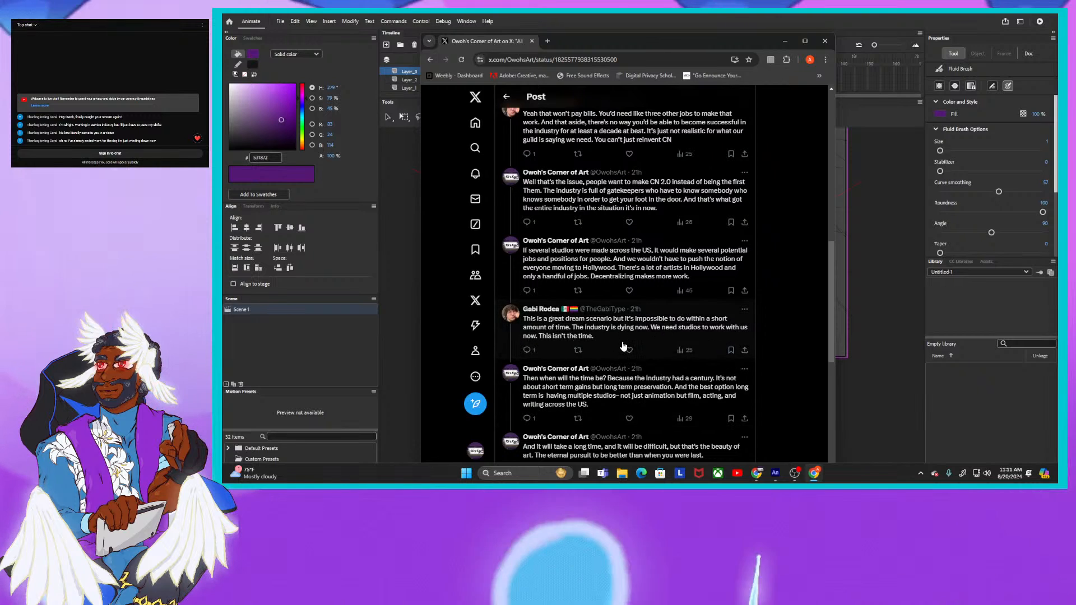
scroll(688, 368, down, 2)
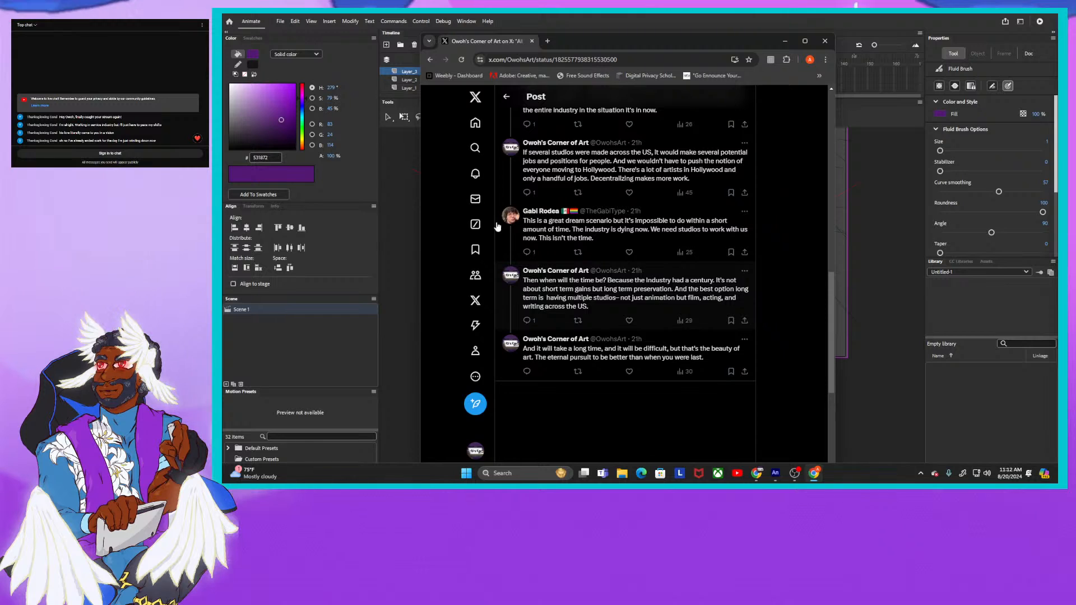
drag(628, 39, 1075, 41)
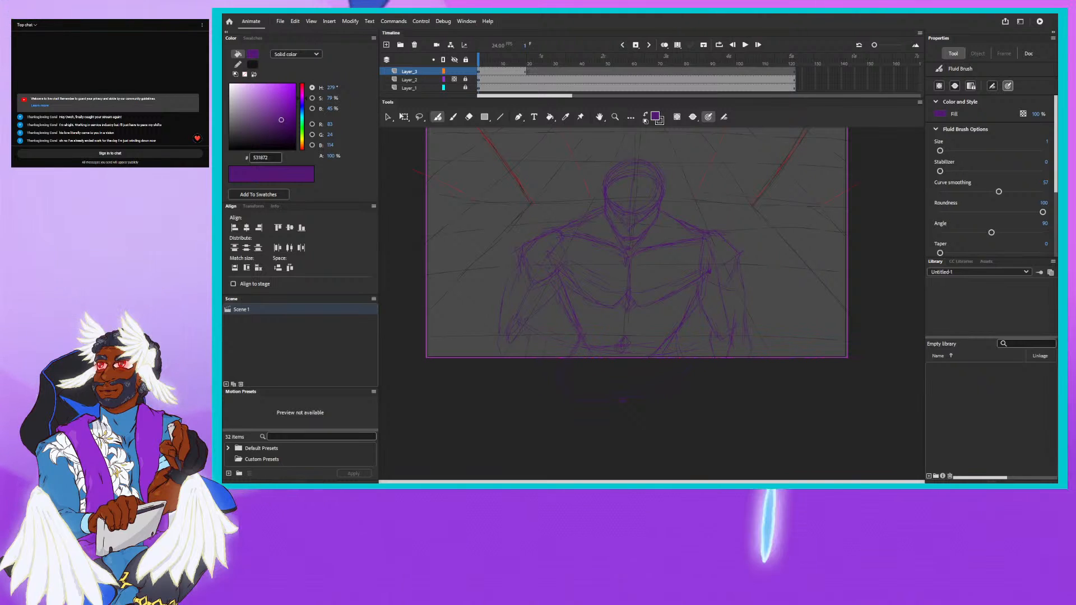
mouse_move(1075, 35)
mouse_down()
mouse_move(761, 36)
mouse_move(1075, 35)
mouse_up()
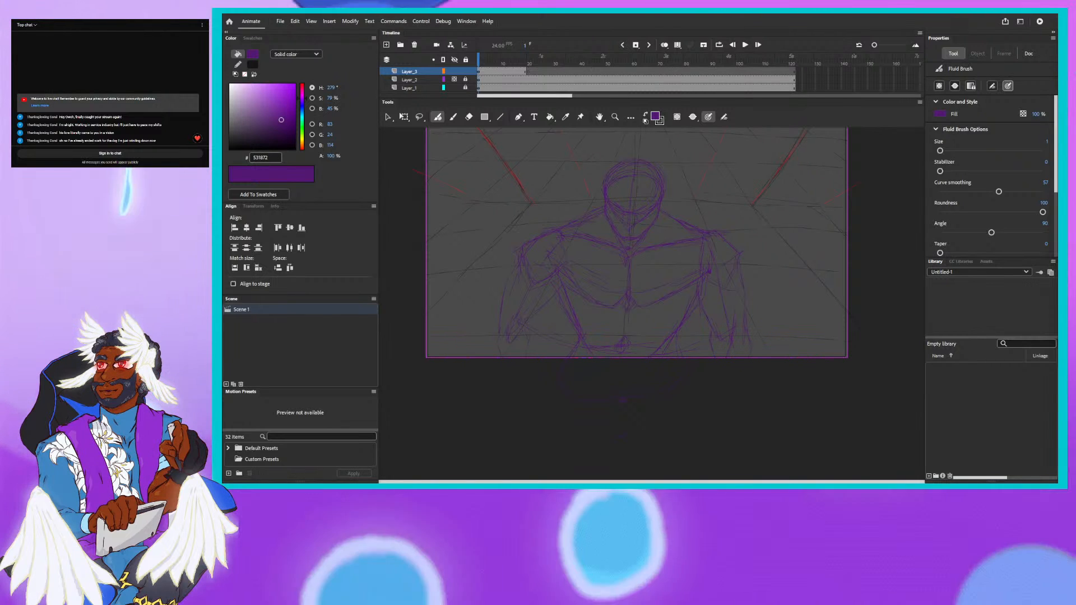
- View the replies on healthcare and studio funding, and open the post about creators getting pilots made from the profile's replies page
drag(1057, 96, 816, 62)
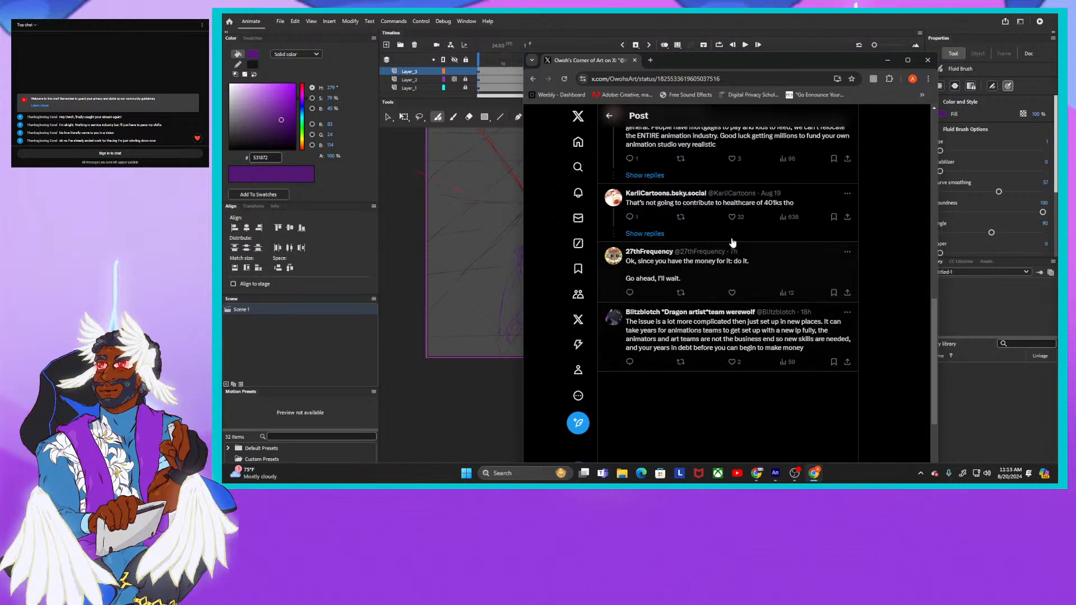
drag(721, 63, 1058, 81)
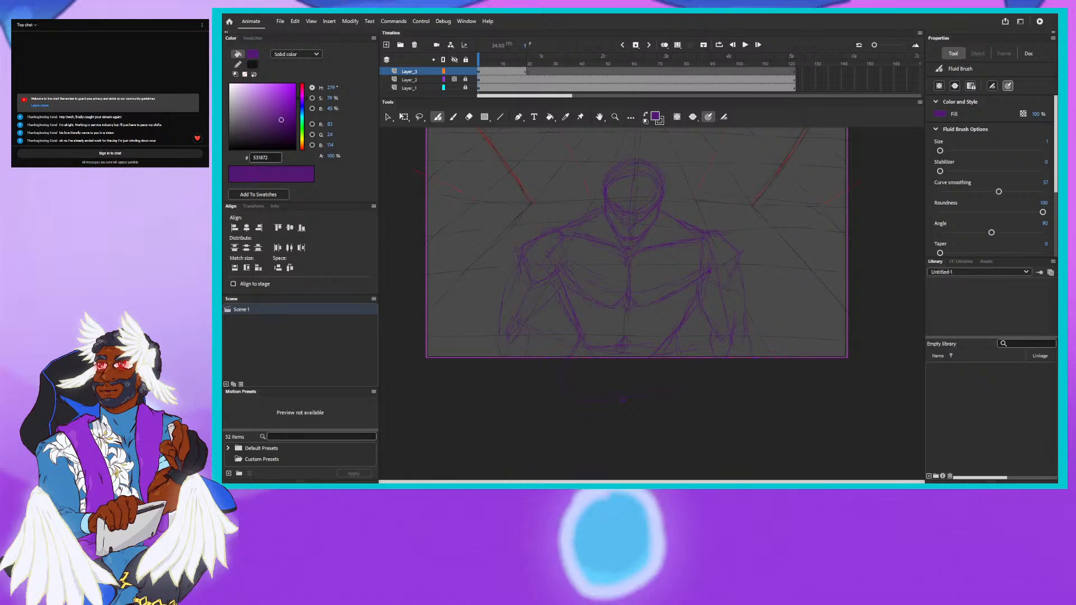
drag(1057, 101, 643, 62)
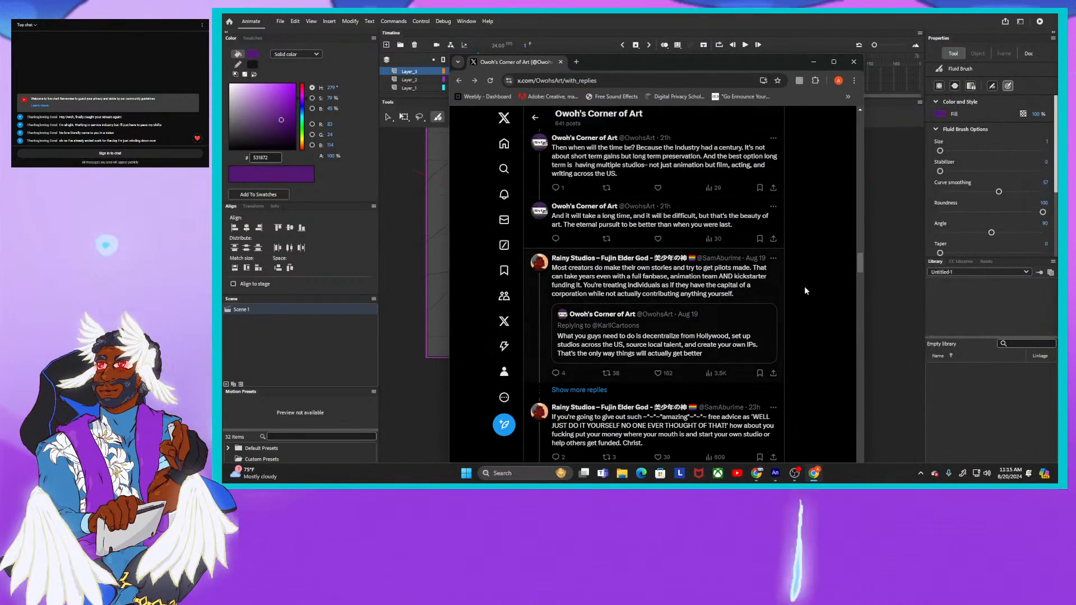
click(638, 281)
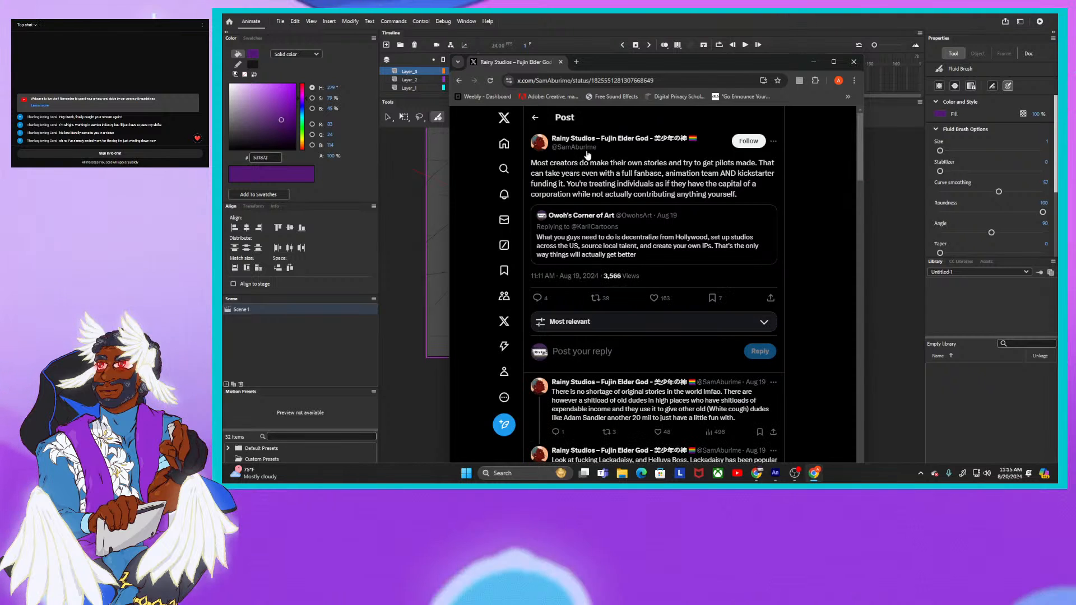
- Read the author's follow-up replies under the post about creators getting pilots made, down to the one on outsourced episodic television
mouse_move(590, 153)
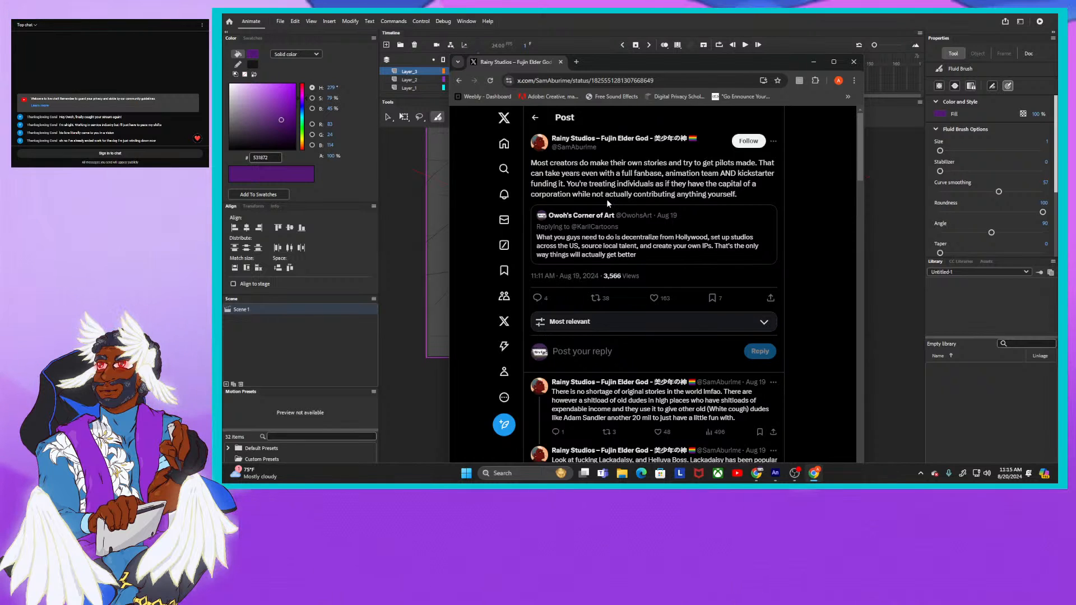
scroll(616, 225, down, 3)
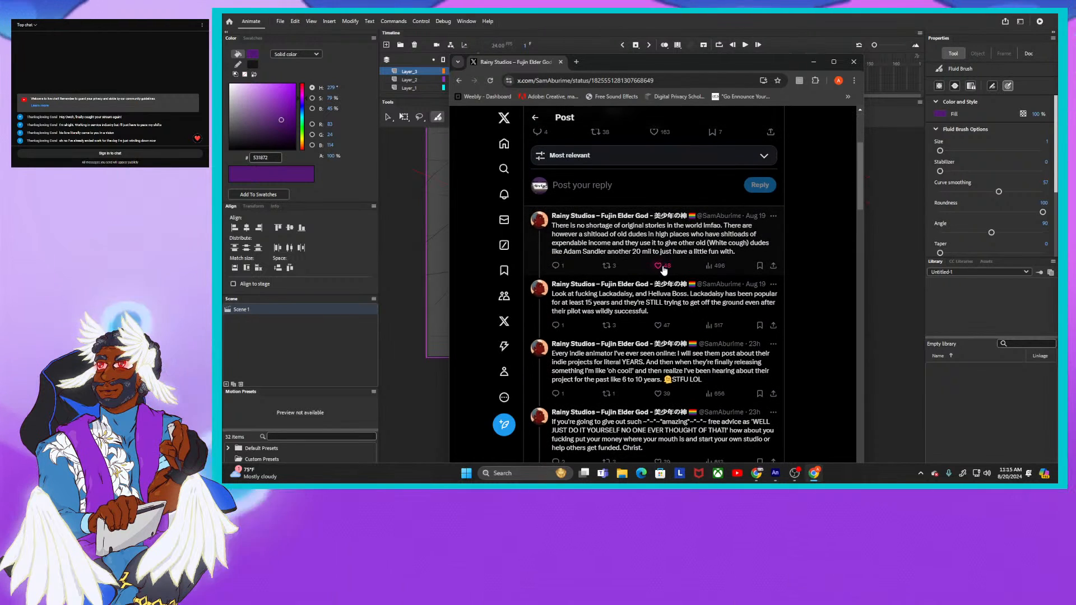
click(661, 267)
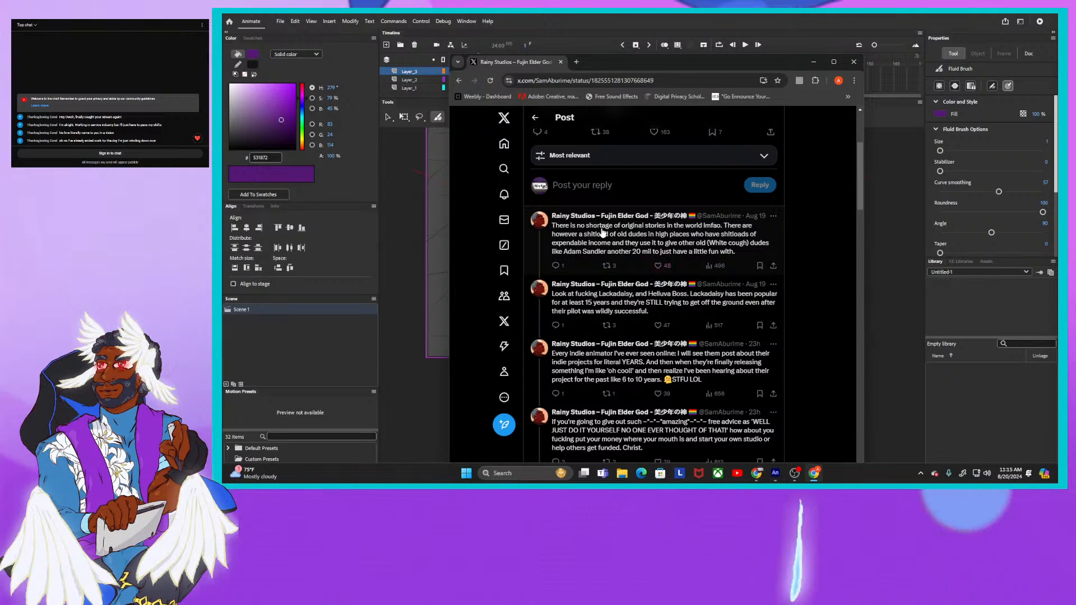
scroll(602, 233, down, 1)
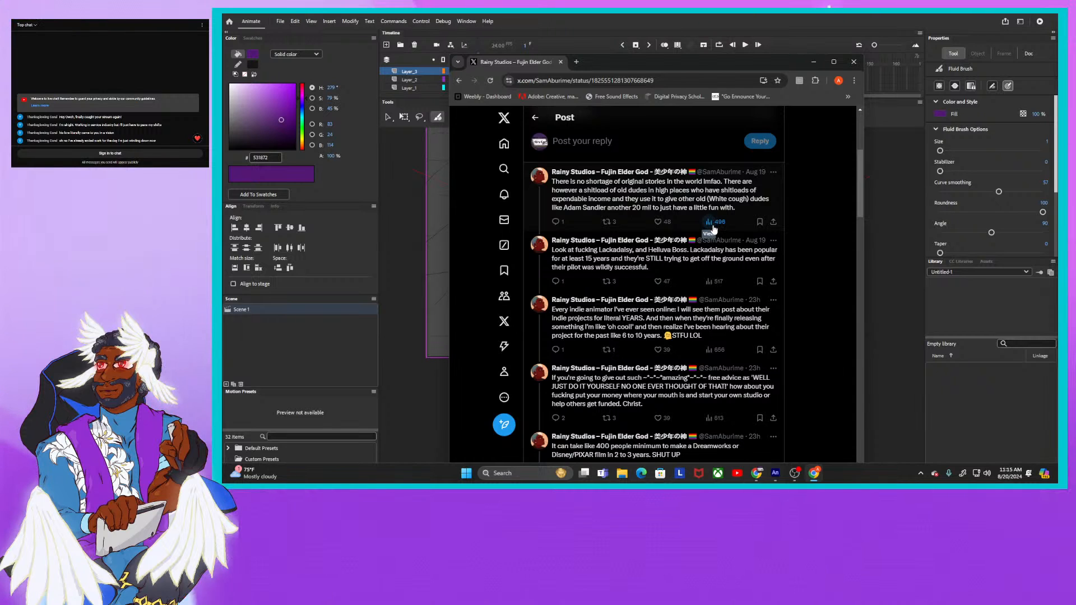
scroll(648, 290, down, 2)
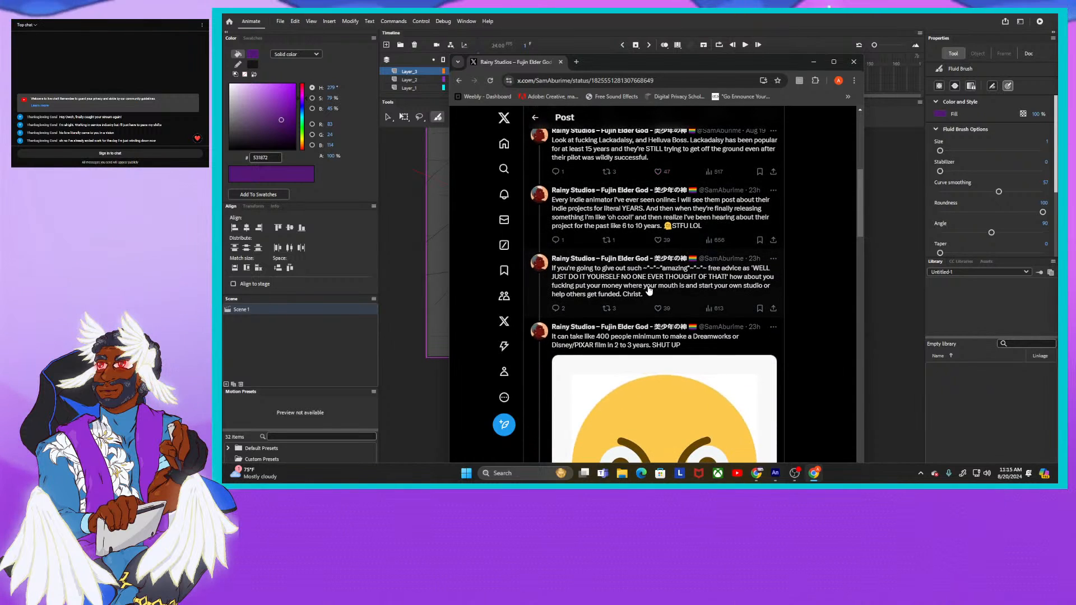
scroll(650, 289, up, 2)
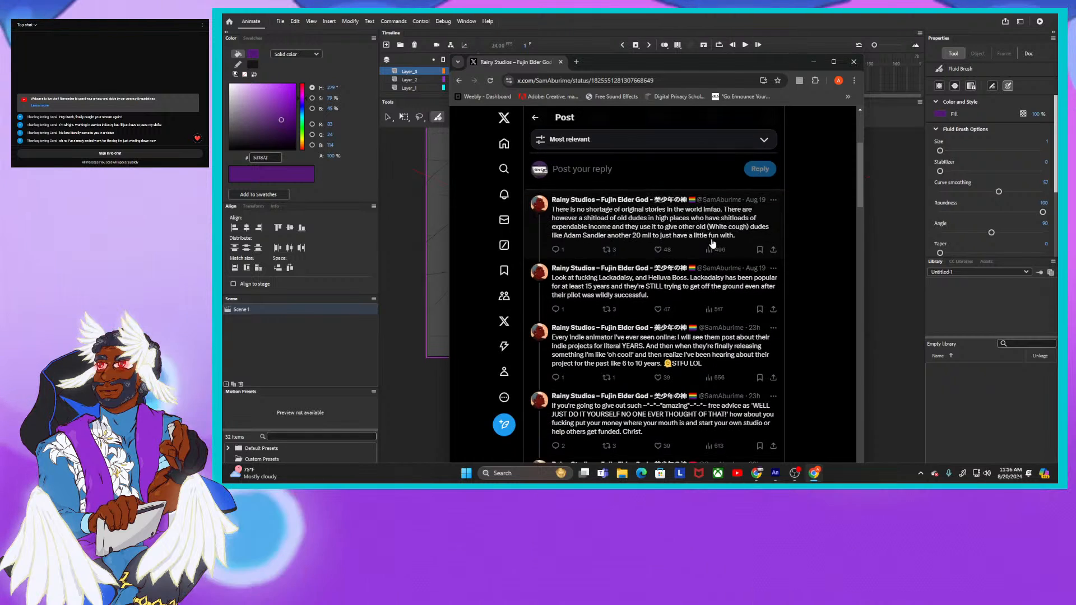
scroll(712, 243, down, 1)
scroll(713, 243, down, 5)
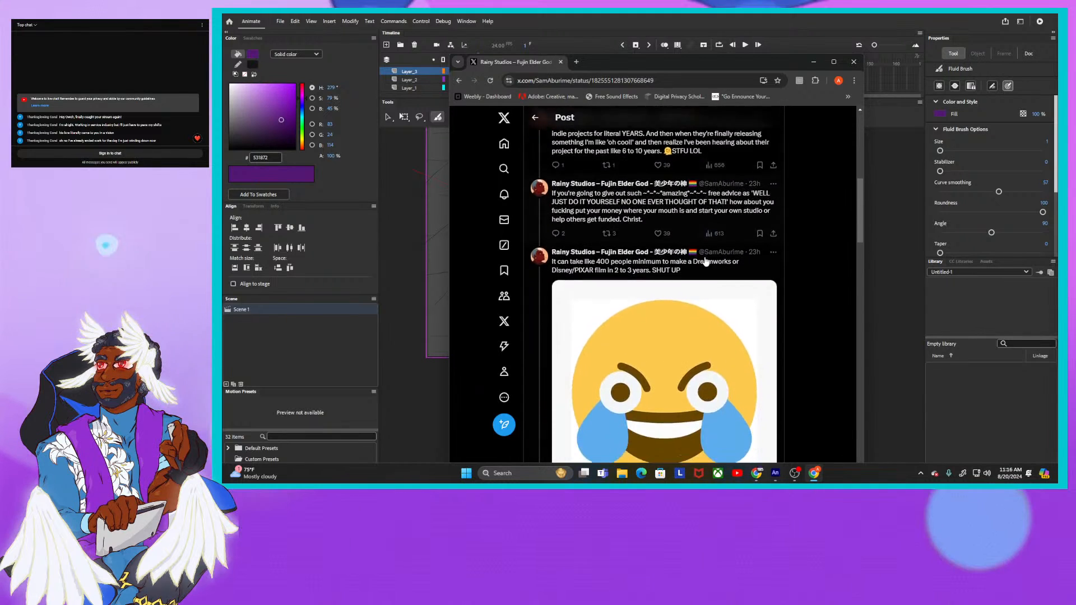
scroll(705, 261, down, 5)
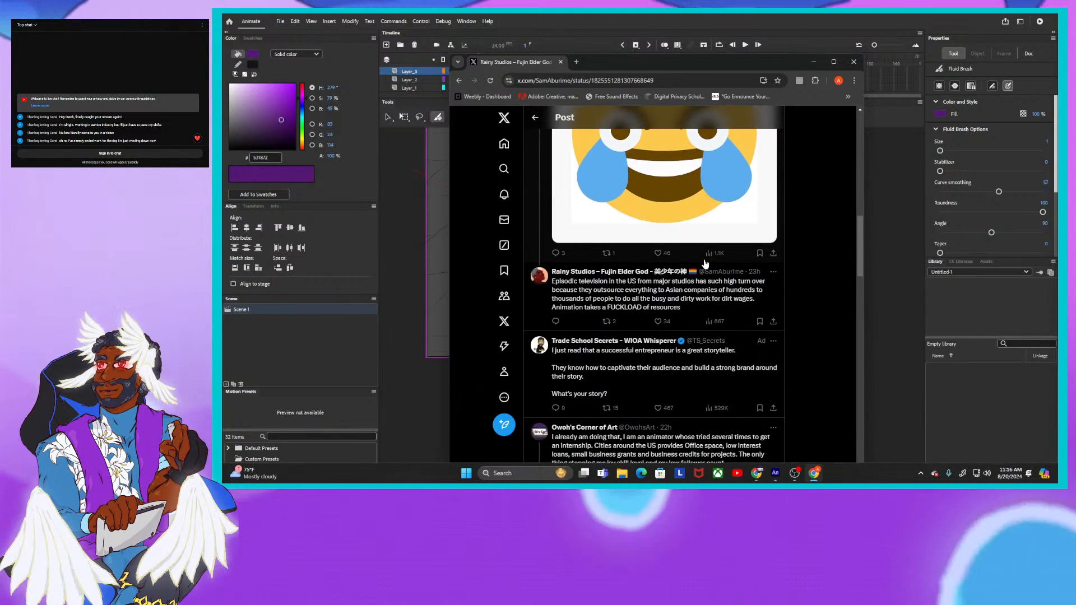
scroll(705, 262, up, 4)
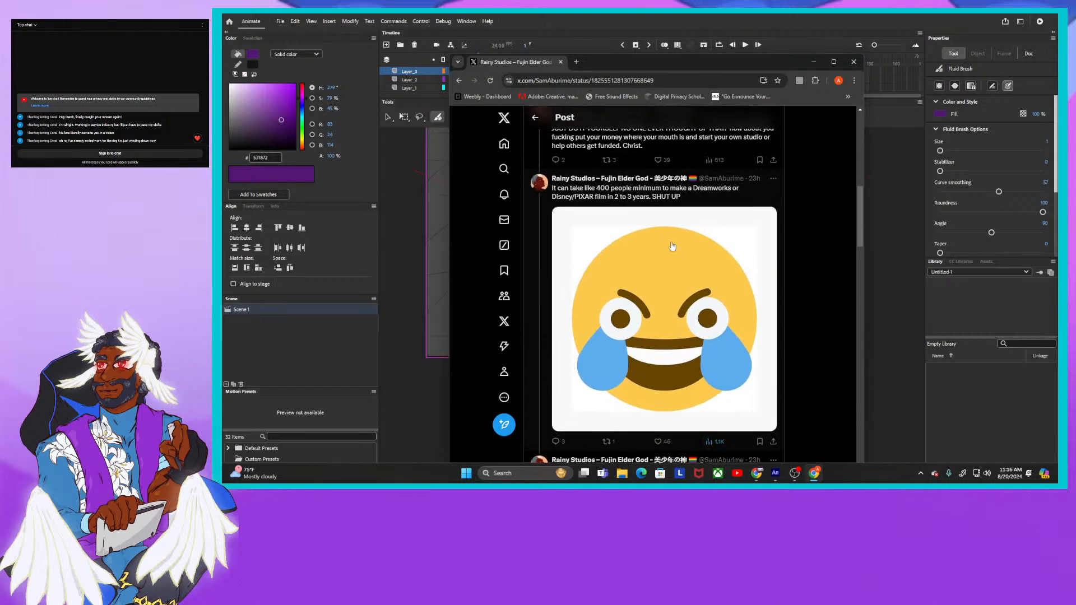
- Open the reply about 400 people making a Dreamworks or Disney/PIXAR film, read its responses, and return to the parent thread
click(642, 195)
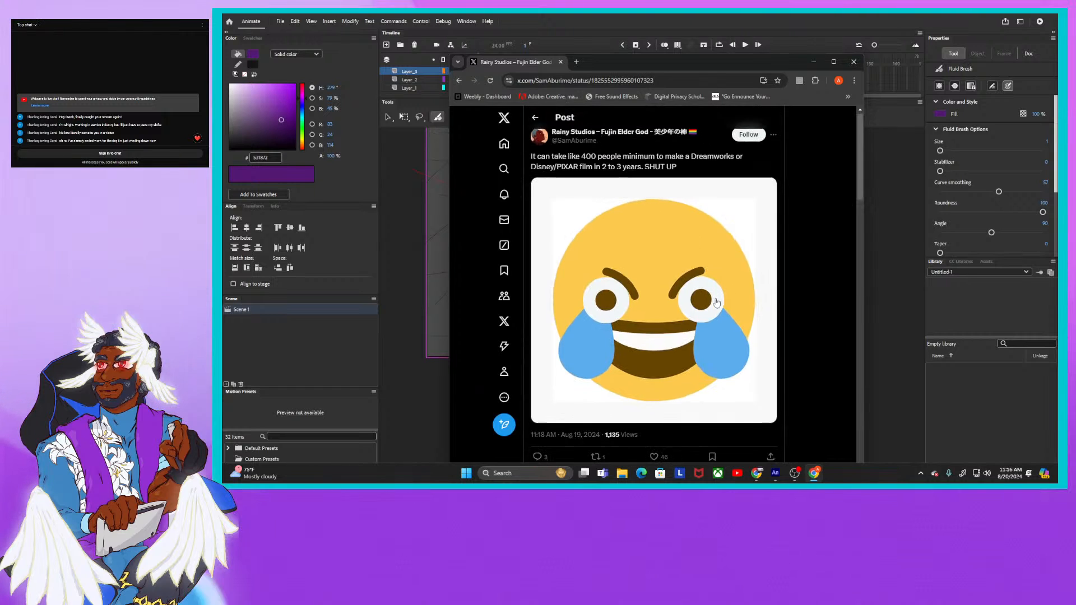
scroll(716, 298, down, 3)
scroll(715, 298, down, 10)
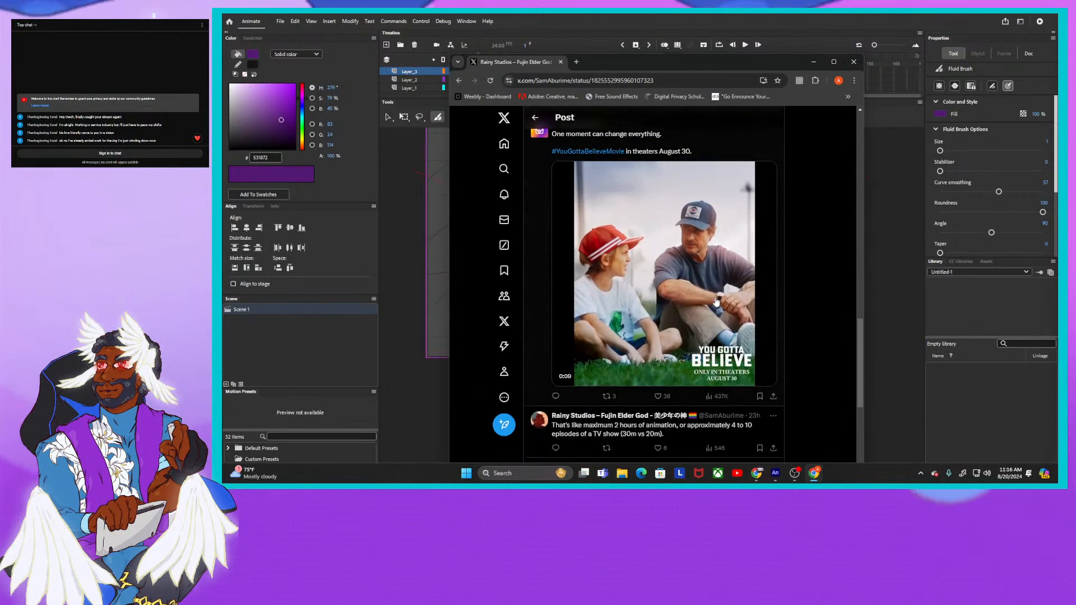
scroll(715, 295, up, 2)
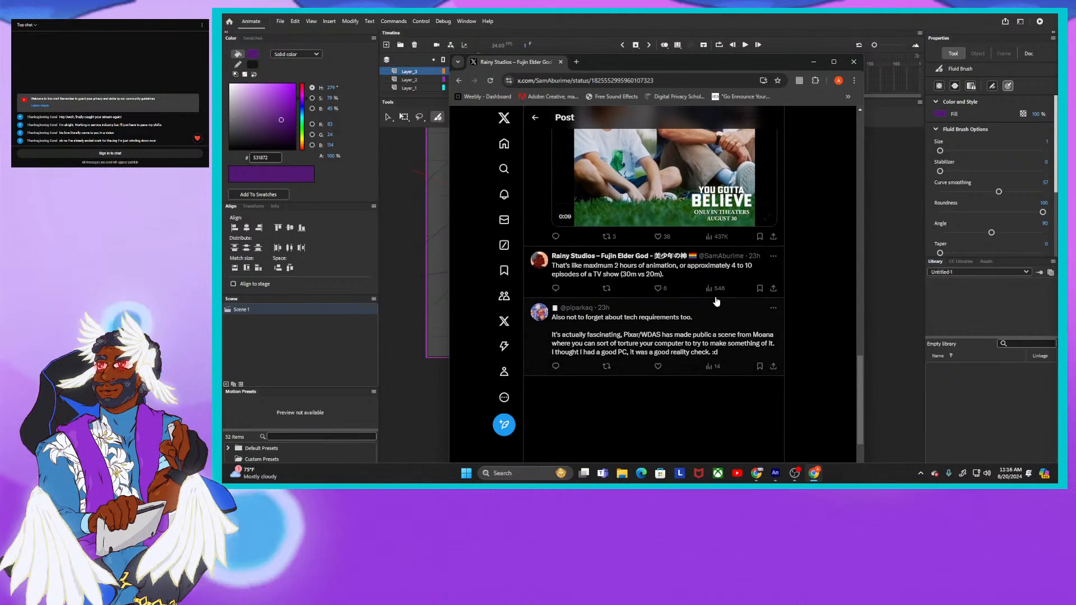
scroll(644, 241, up, 5)
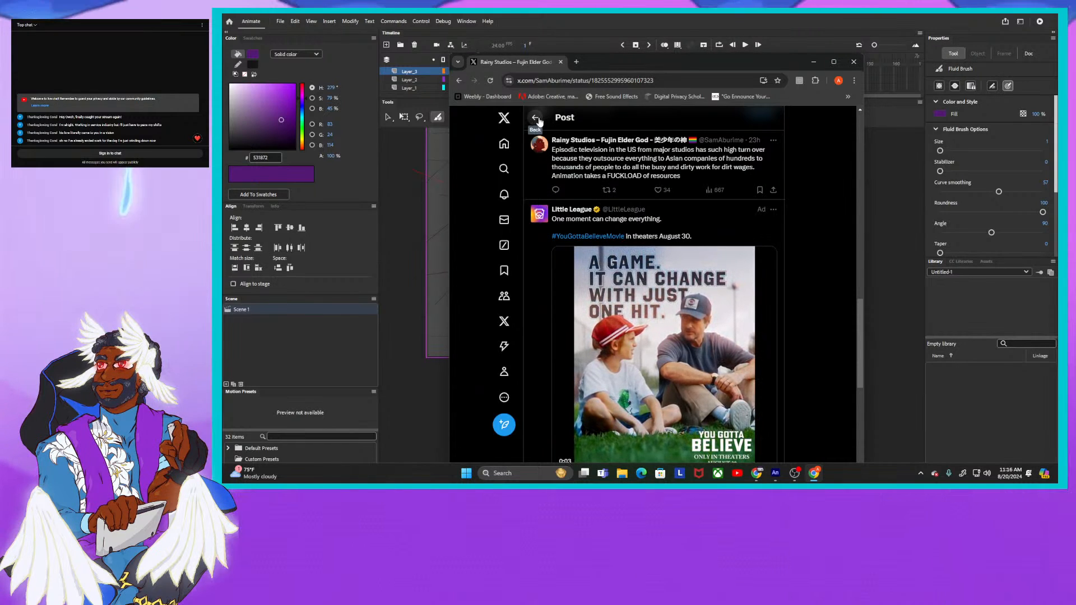
click(536, 118)
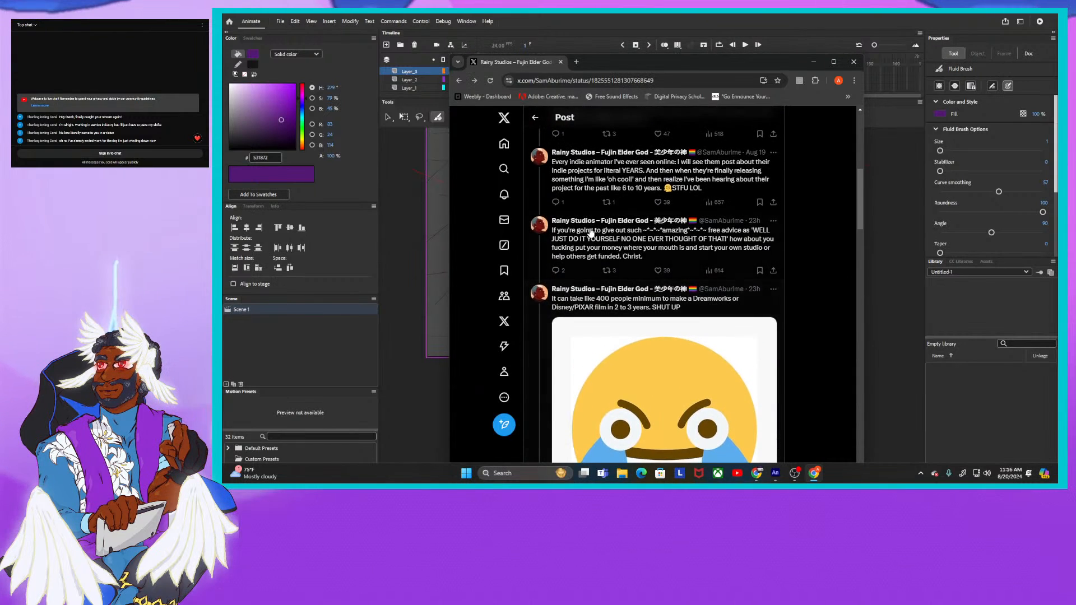
- Open the reply about starting your own studio or helping others get funded, and read the responses beneath it
scroll(590, 233, up, 1)
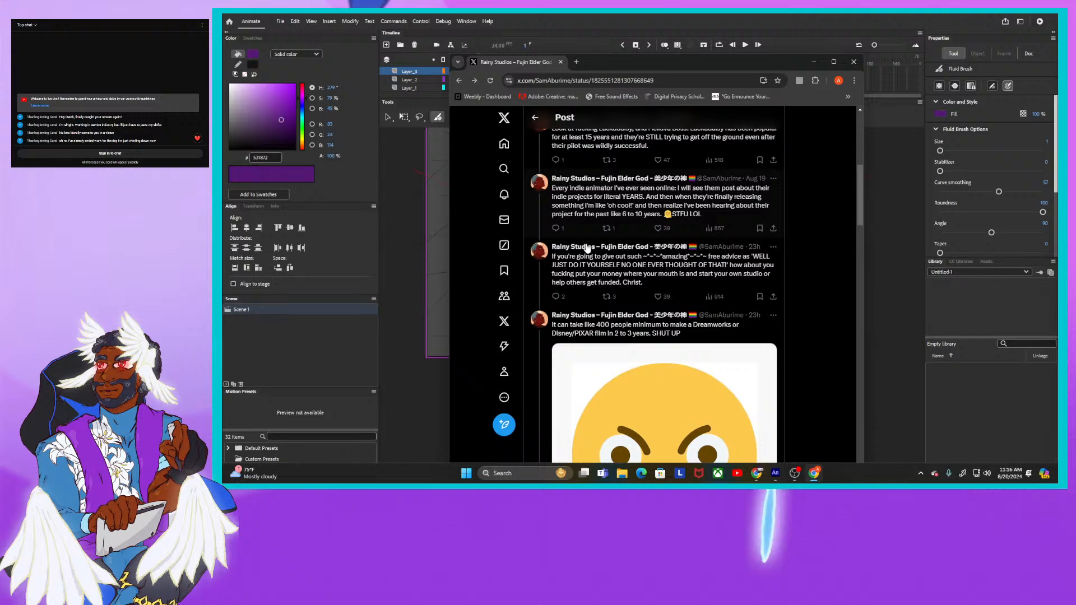
click(612, 275)
scroll(614, 271, down, 3)
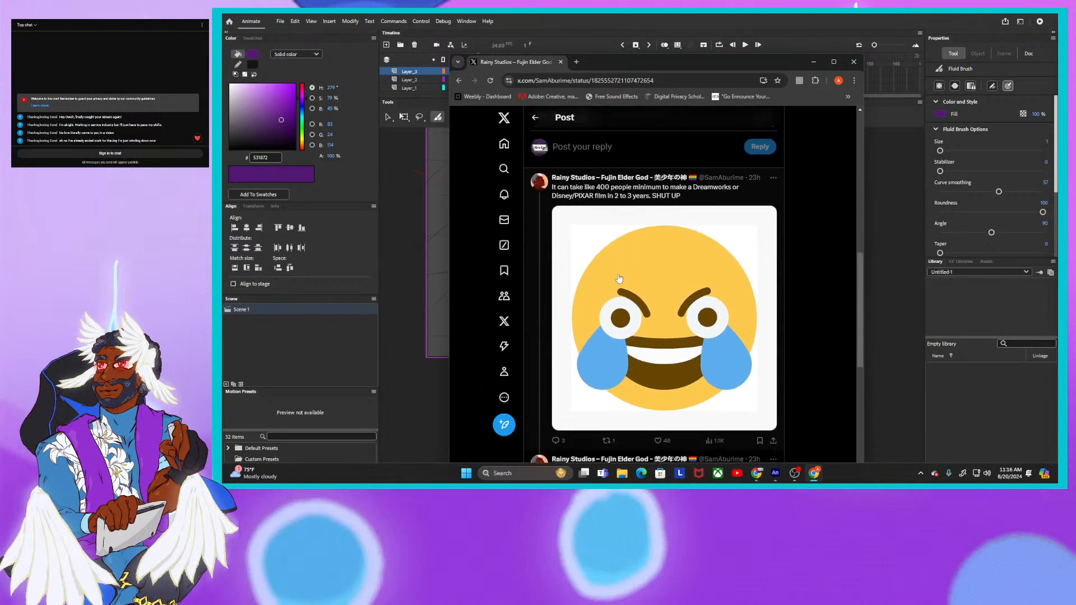
scroll(619, 279, down, 4)
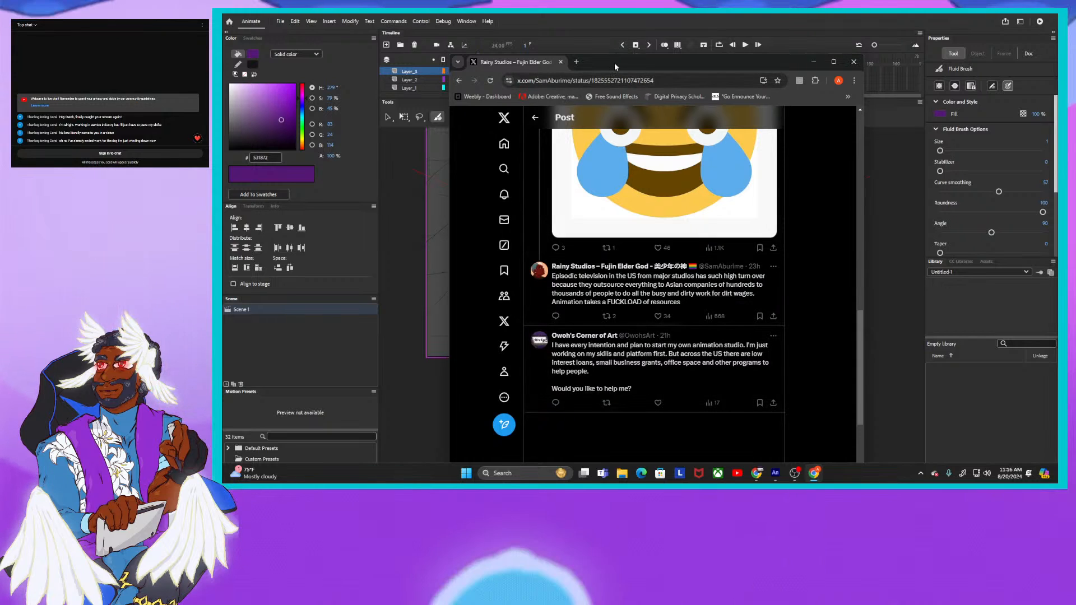
- Move the browser window clear of the Animate scene and scrub the opening frames to frame 4 to check the character sketch
drag(614, 64, 1056, 137)
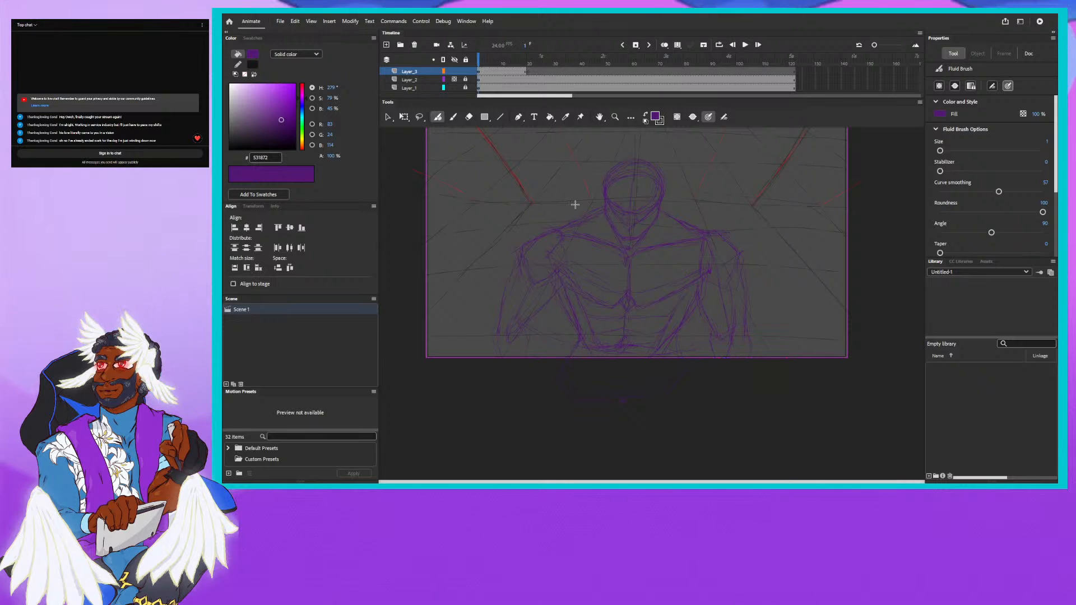
click(481, 57)
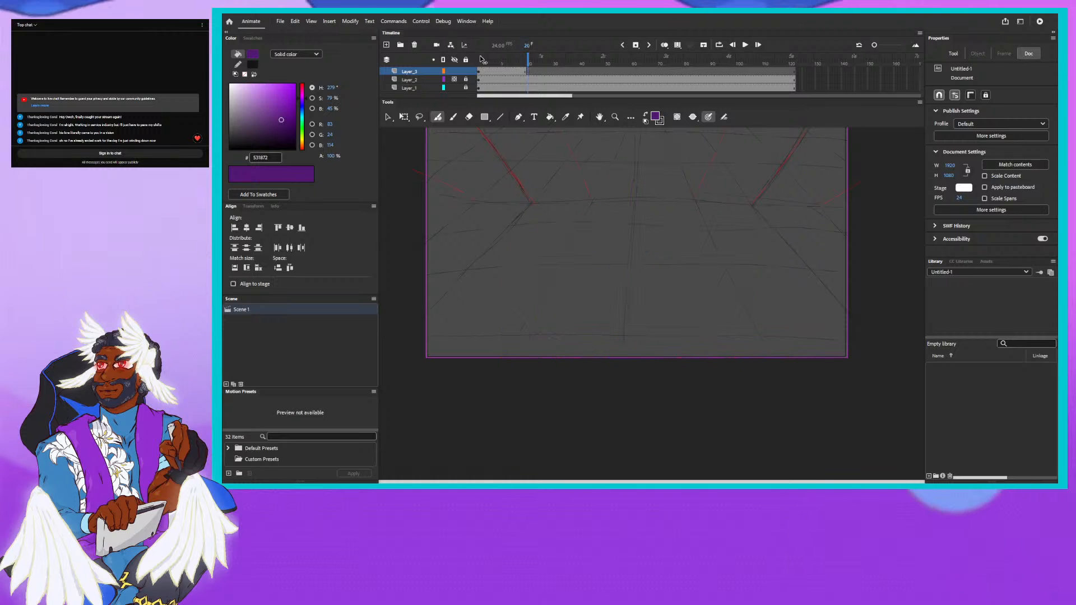
drag(480, 59, 485, 59)
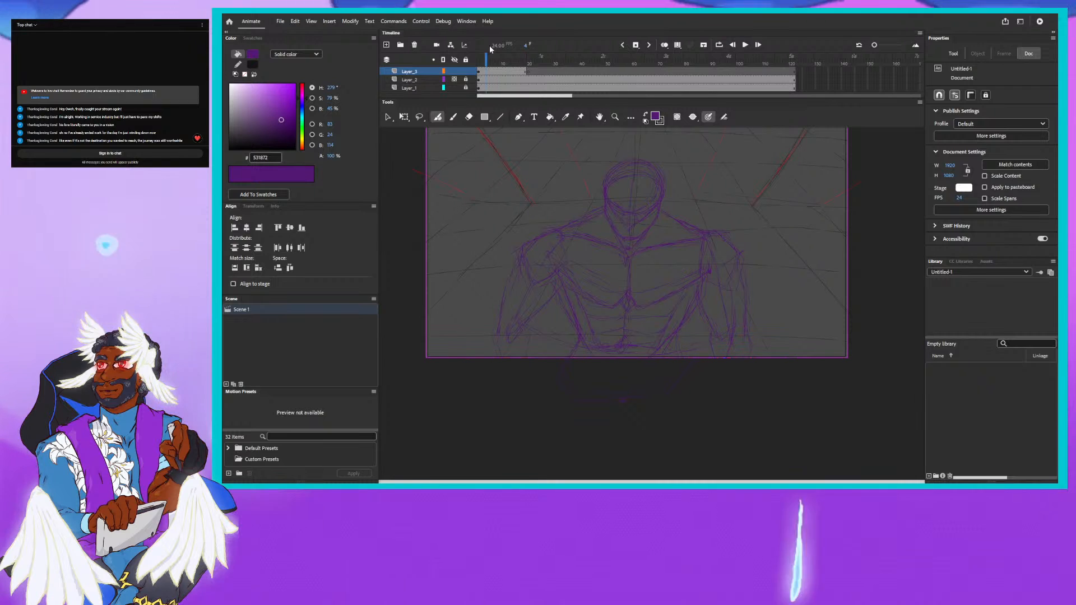
- Move the second keyframe on Layer_3 to frame 74 and turn on onion skinning to show the earlier sketch
click(528, 72)
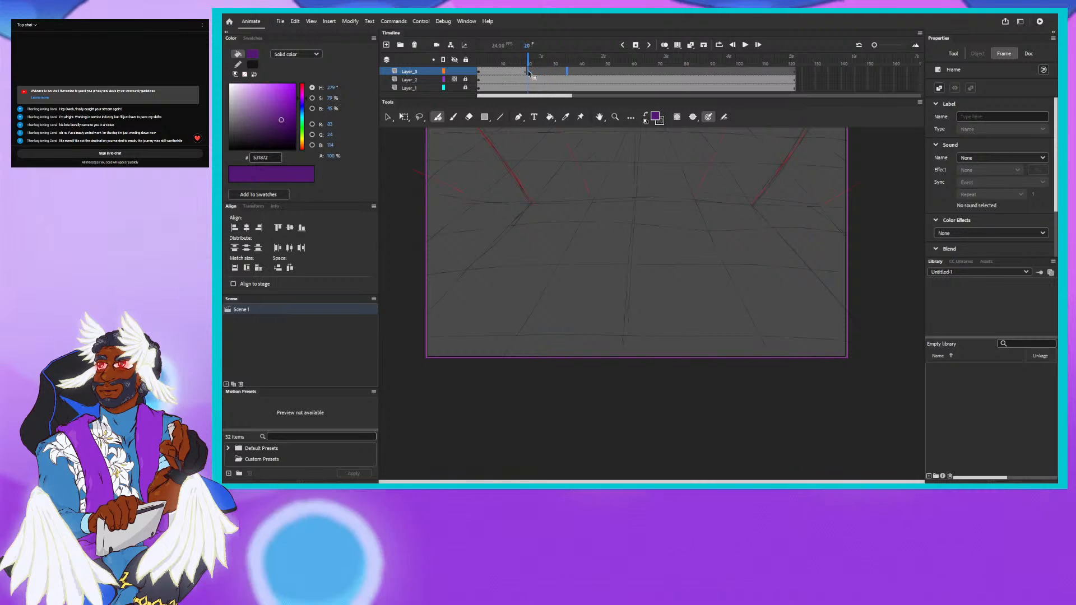
mouse_move(528, 73)
mouse_down()
mouse_move(725, 71)
mouse_move(669, 72)
mouse_up()
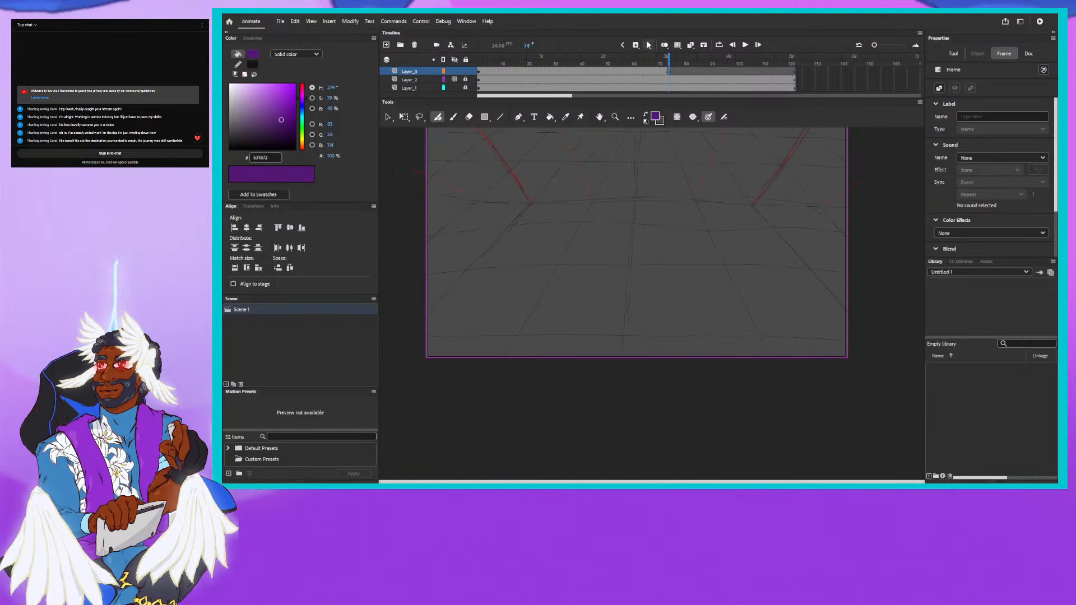
click(664, 45)
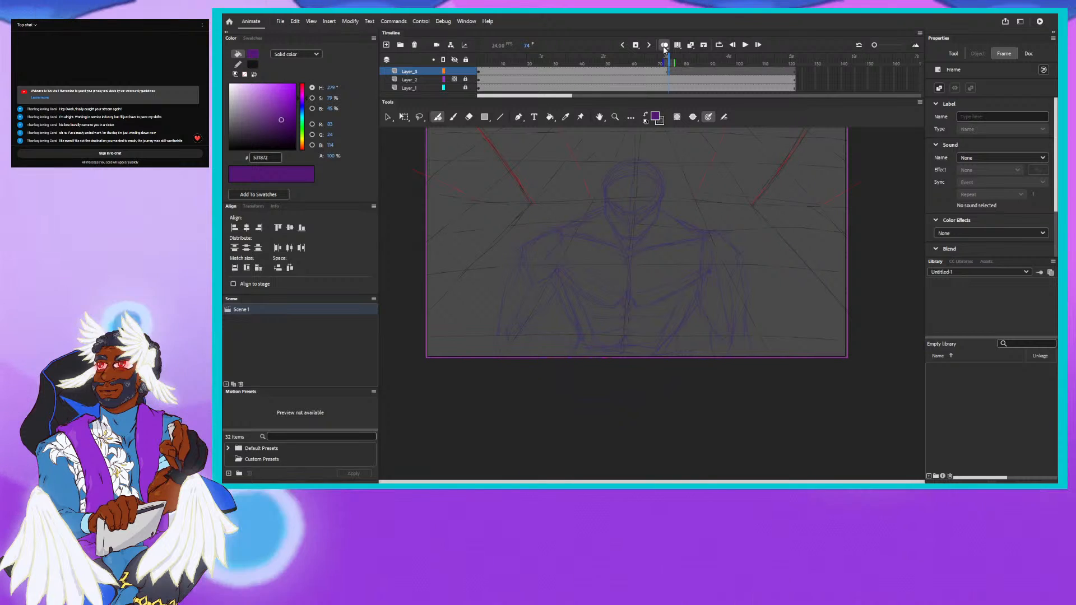
- Sketch the character's head, face guidelines, shoulders, upper arms and chest on frame 74 of Layer_3, following the onion-skinned drawing
mouse_move(596, 223)
mouse_down()
mouse_move(576, 320)
mouse_move(586, 327)
mouse_up()
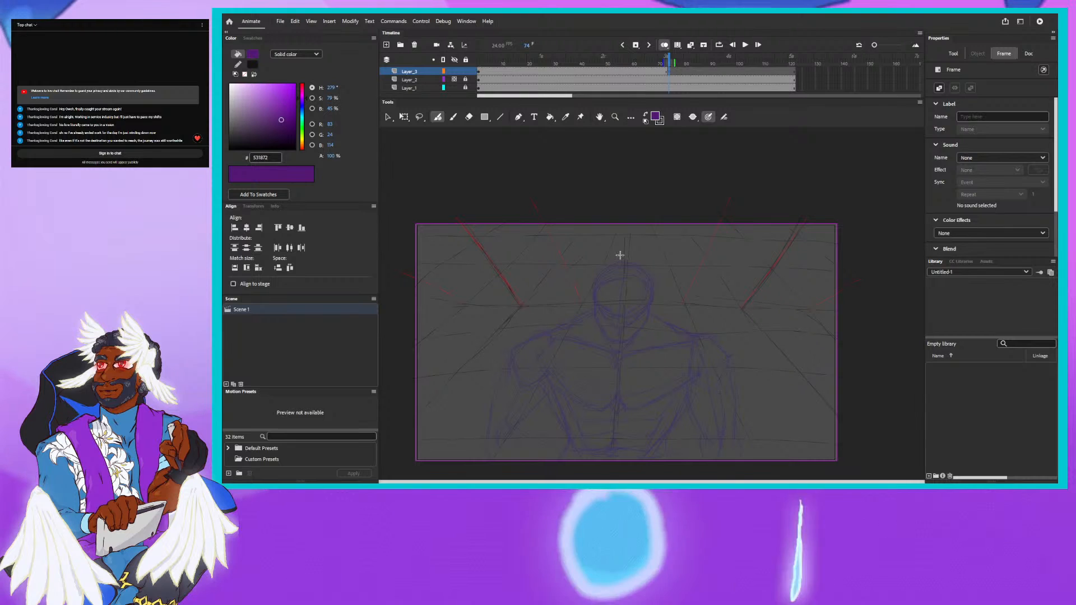
drag(620, 255, 621, 257)
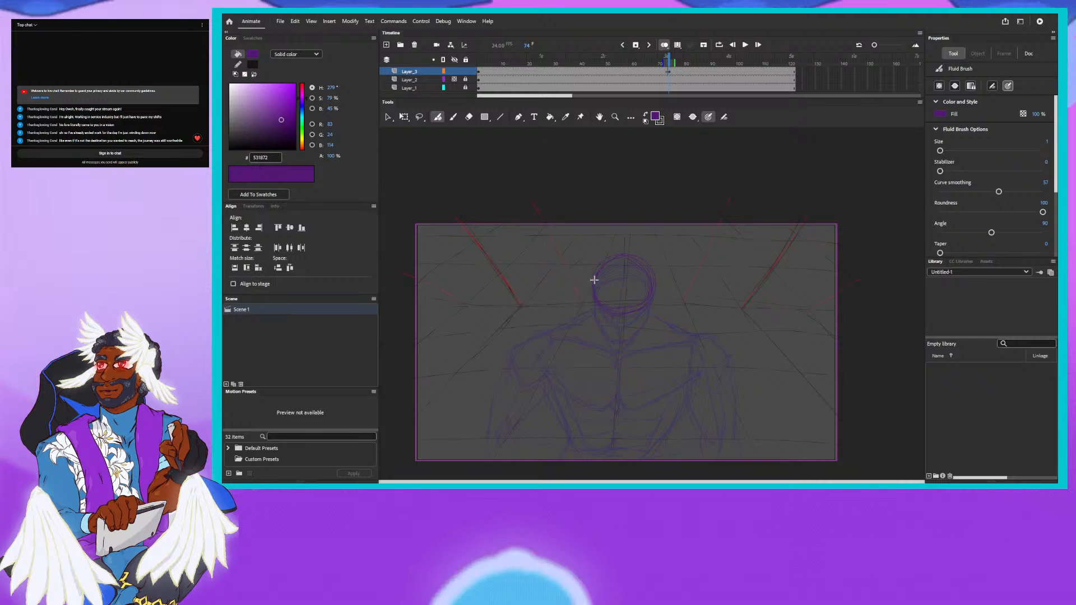
mouse_move(593, 280)
mouse_down()
mouse_move(614, 310)
mouse_move(604, 299)
mouse_move(622, 266)
mouse_up()
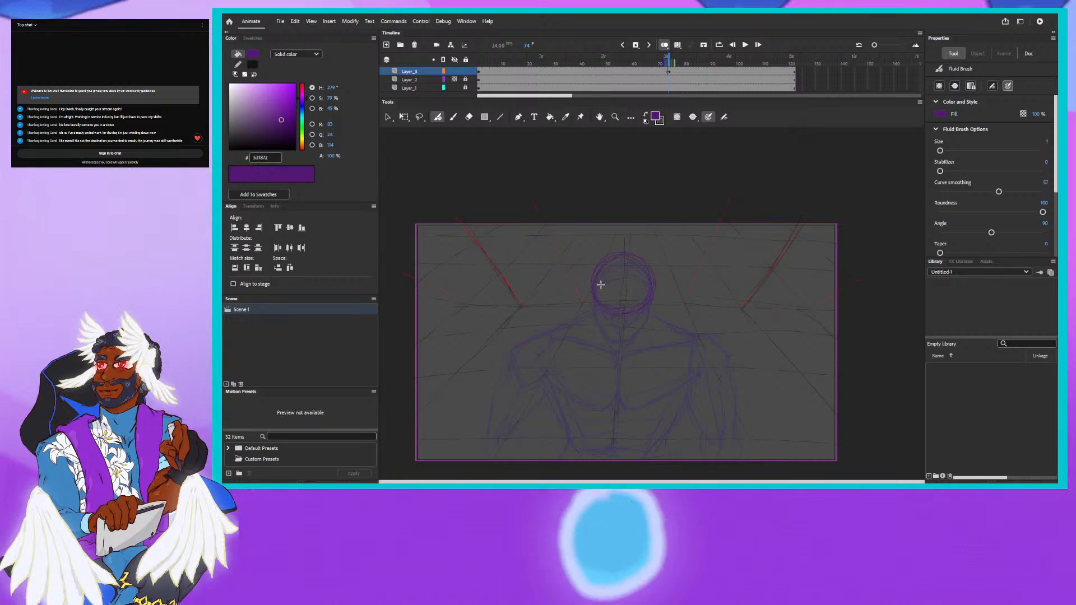
drag(624, 268, 619, 328)
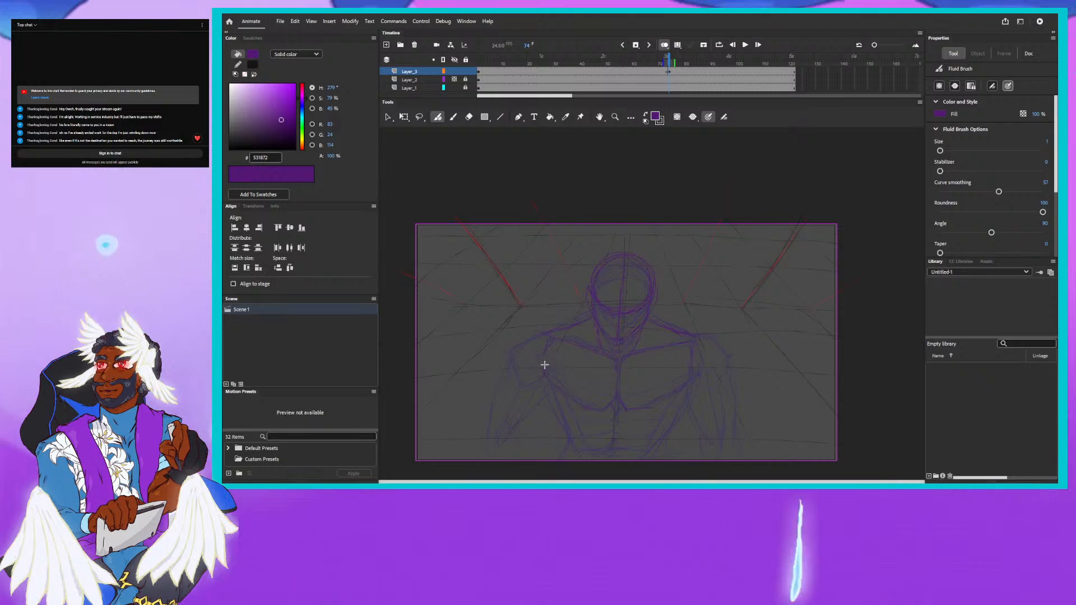
drag(544, 374, 603, 410)
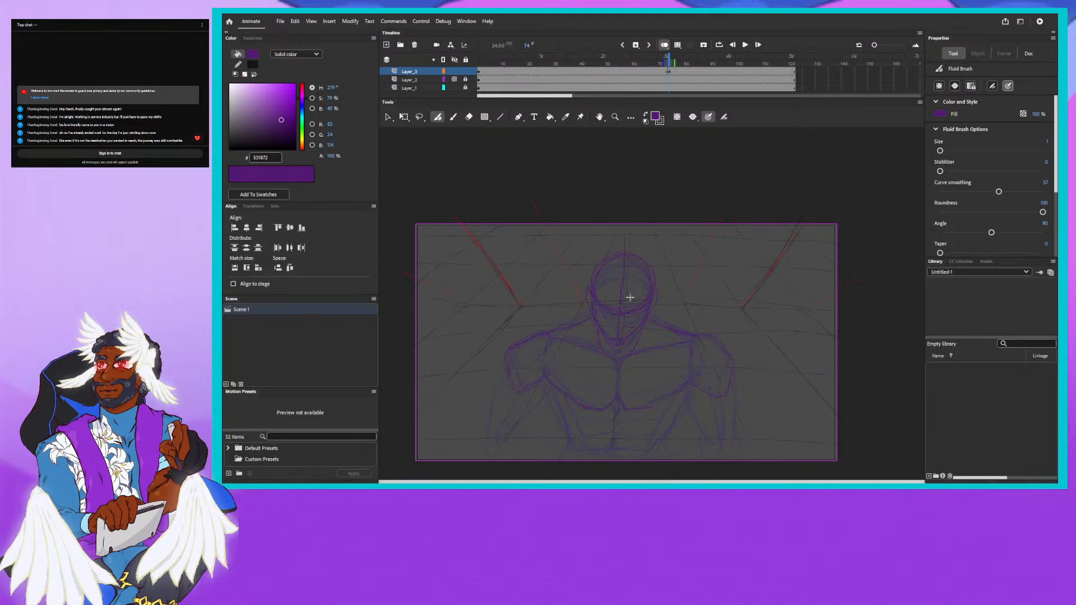
mouse_move(620, 343)
mouse_down()
mouse_move(630, 288)
mouse_move(612, 271)
mouse_up()
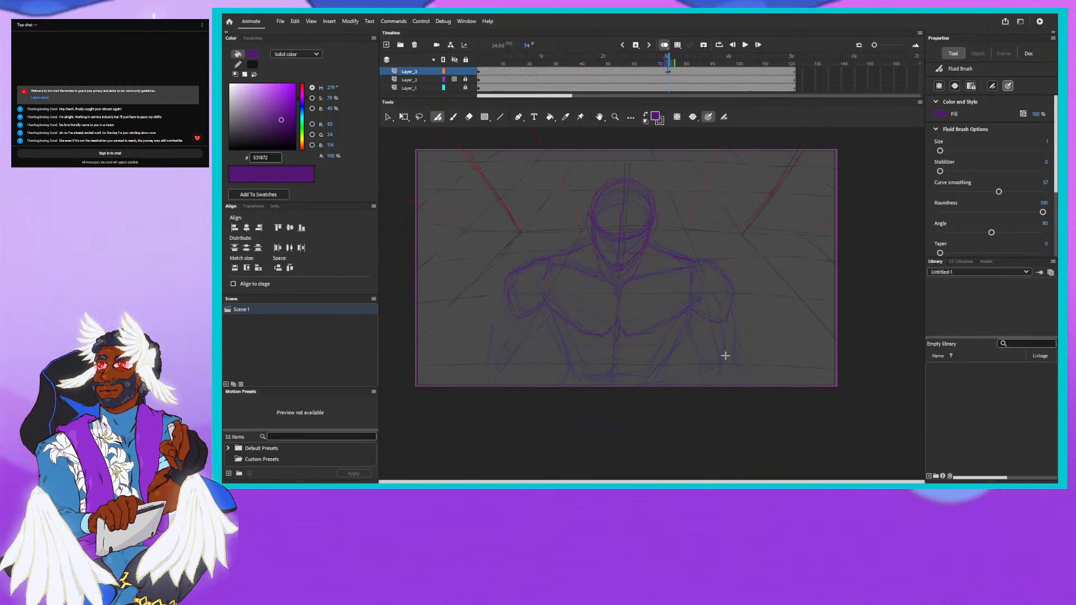
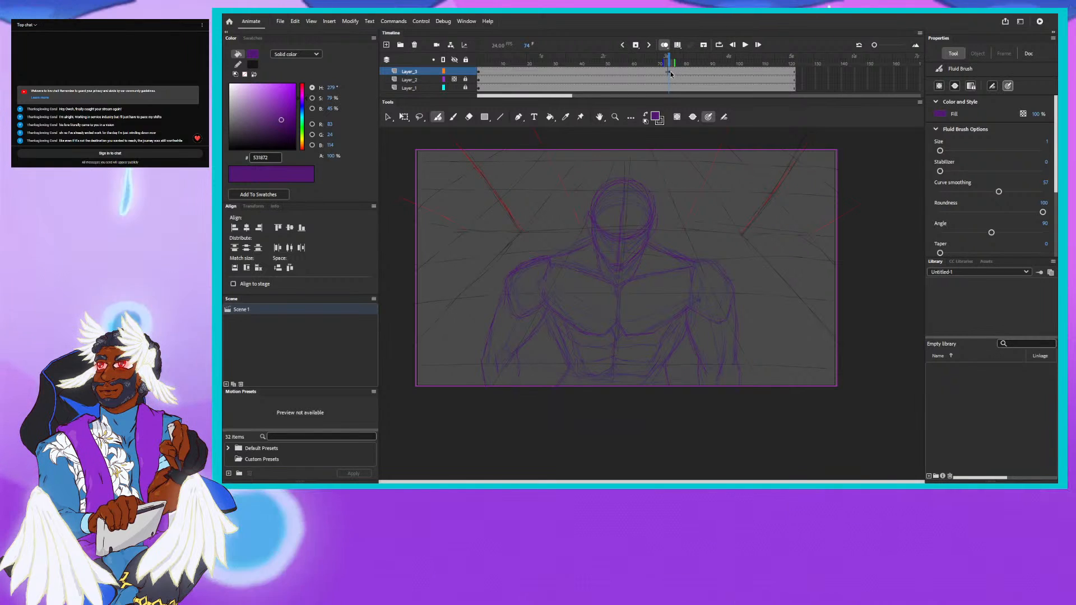
- Move the second keyframe on Layer_3 to frame 85 and scrub through to frame 122 to check the character sketches
click(668, 72)
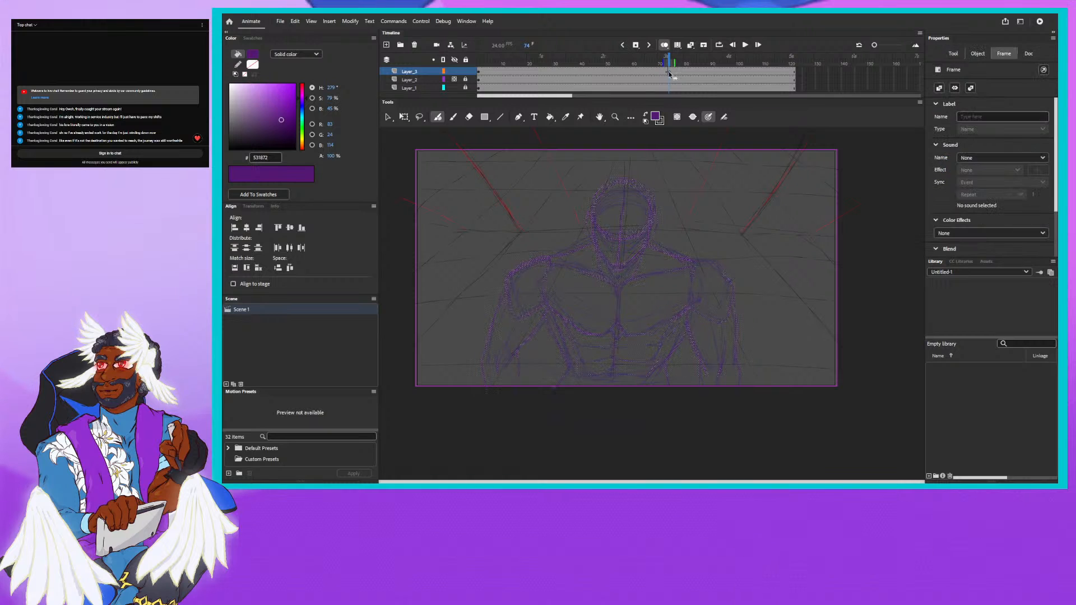
click(696, 74)
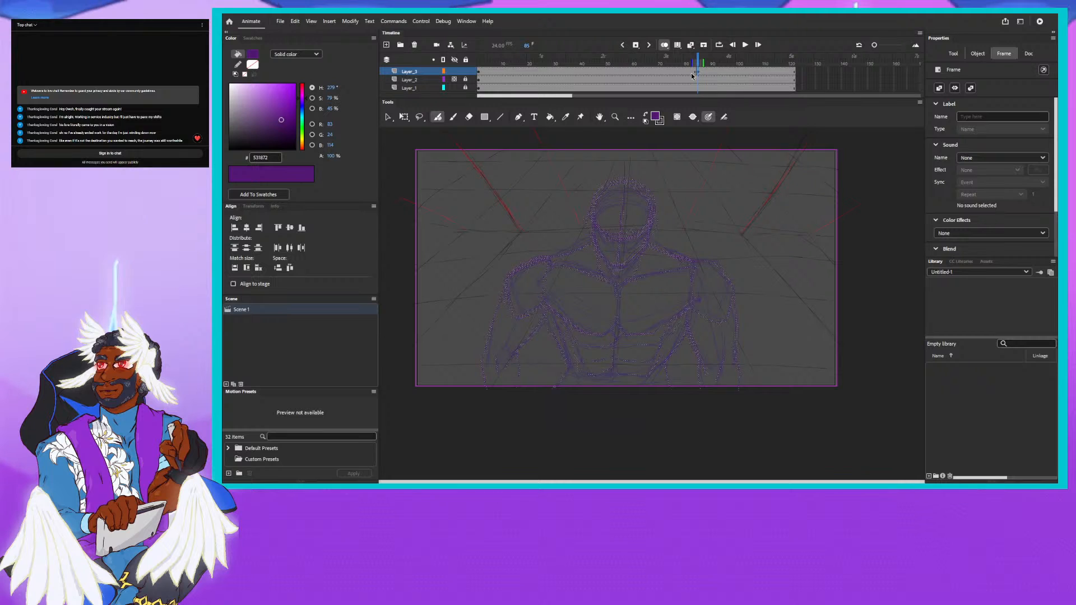
click(700, 62)
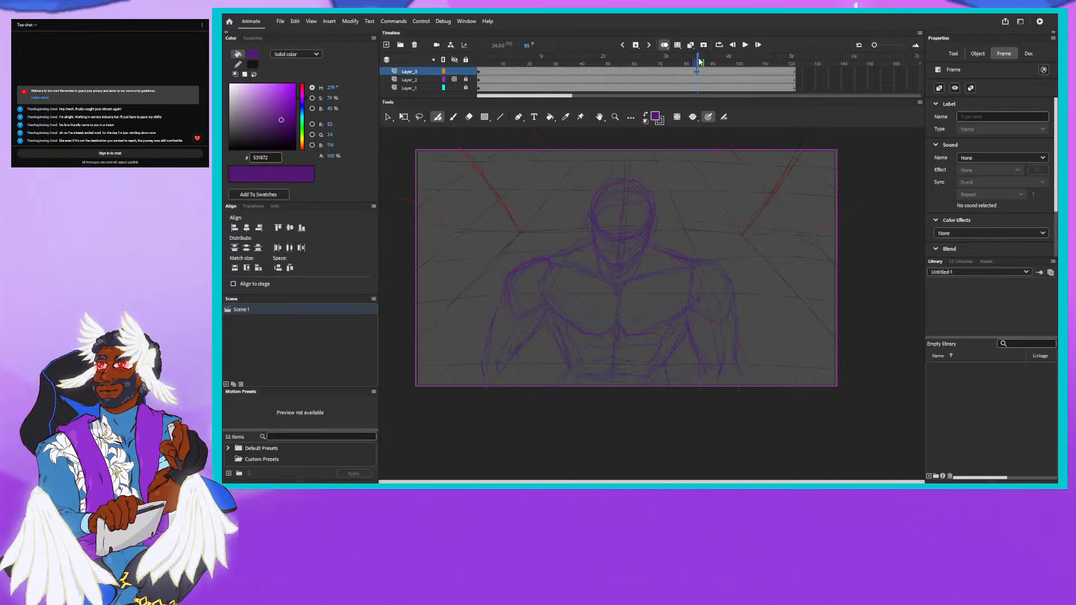
drag(491, 52, 719, 71)
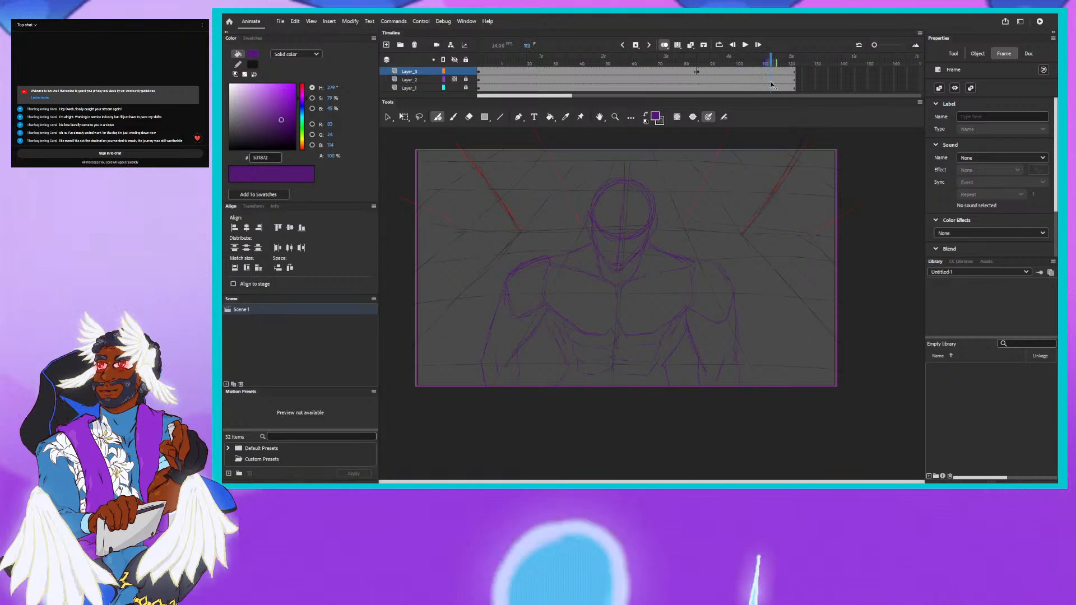
click(795, 88)
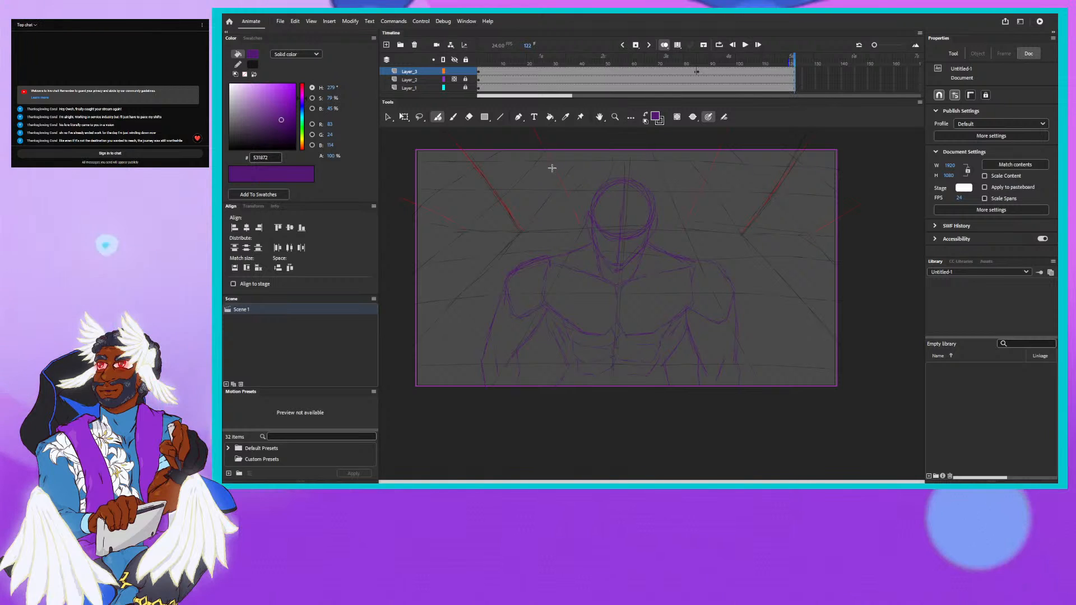
- Swap the fill to dark #151515 and extend Layer_1 to frame 170
click(645, 114)
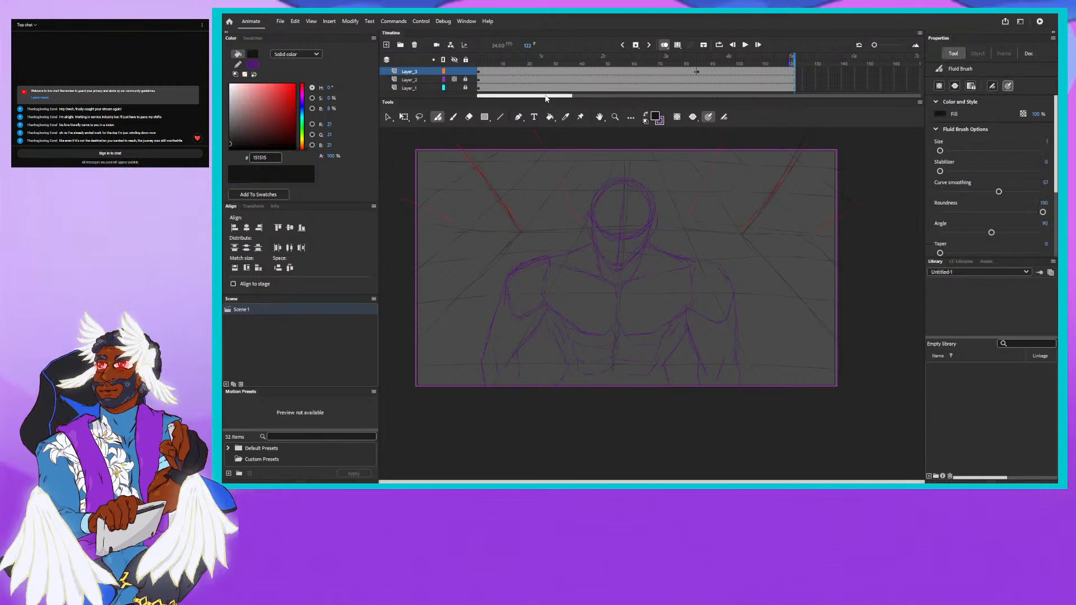
drag(549, 96, 550, 96)
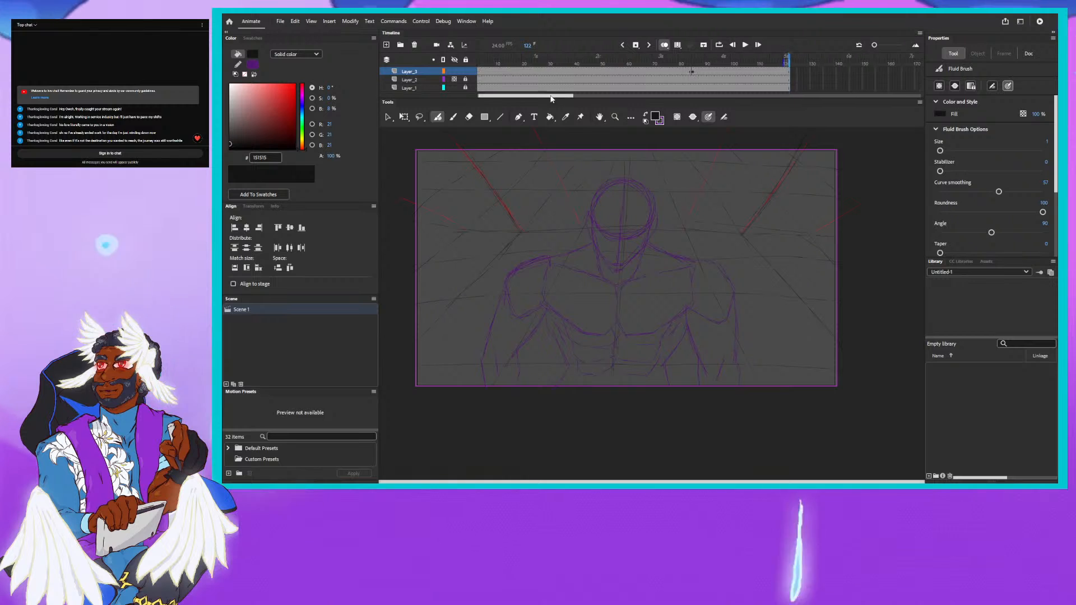
scroll(550, 98, right, 5)
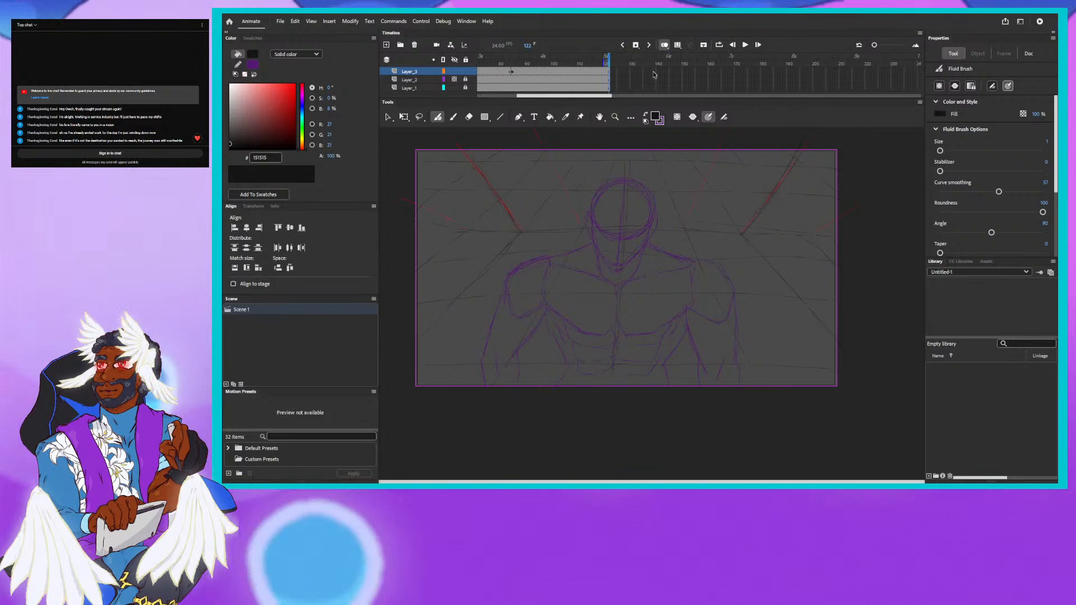
click(734, 88)
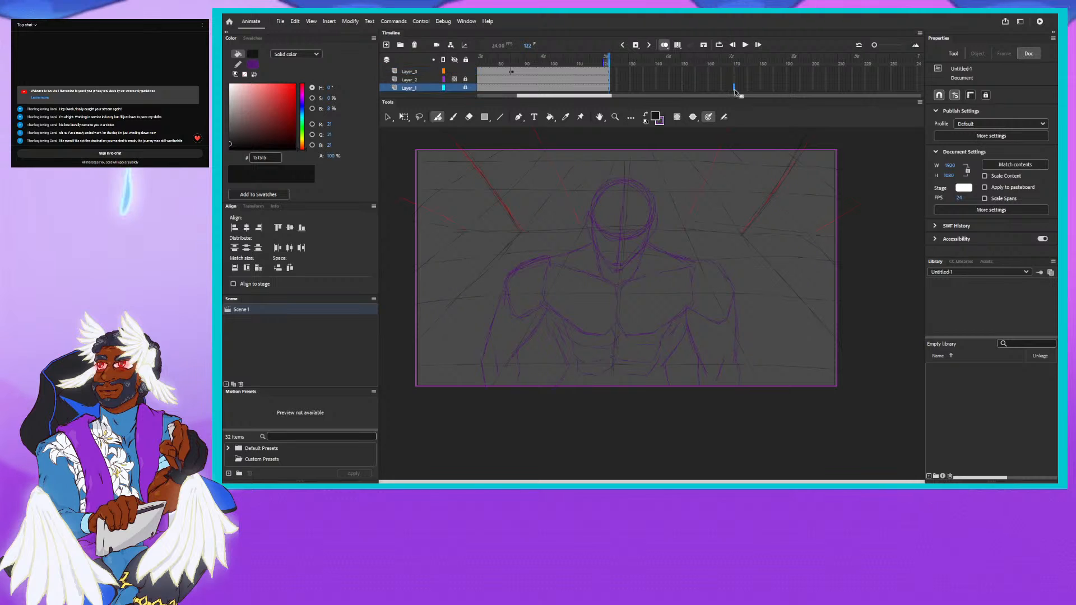
right_click(734, 89)
click(763, 137)
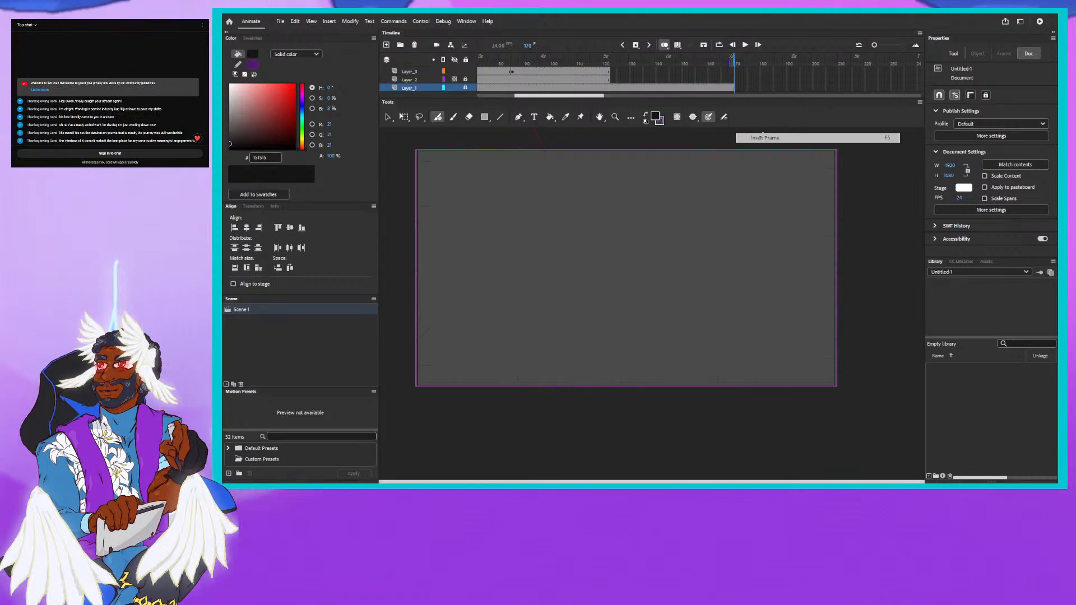
- Insert a blank keyframe at frame 145 of Layer_2 and extend the layer to frame 170
right_click(668, 79)
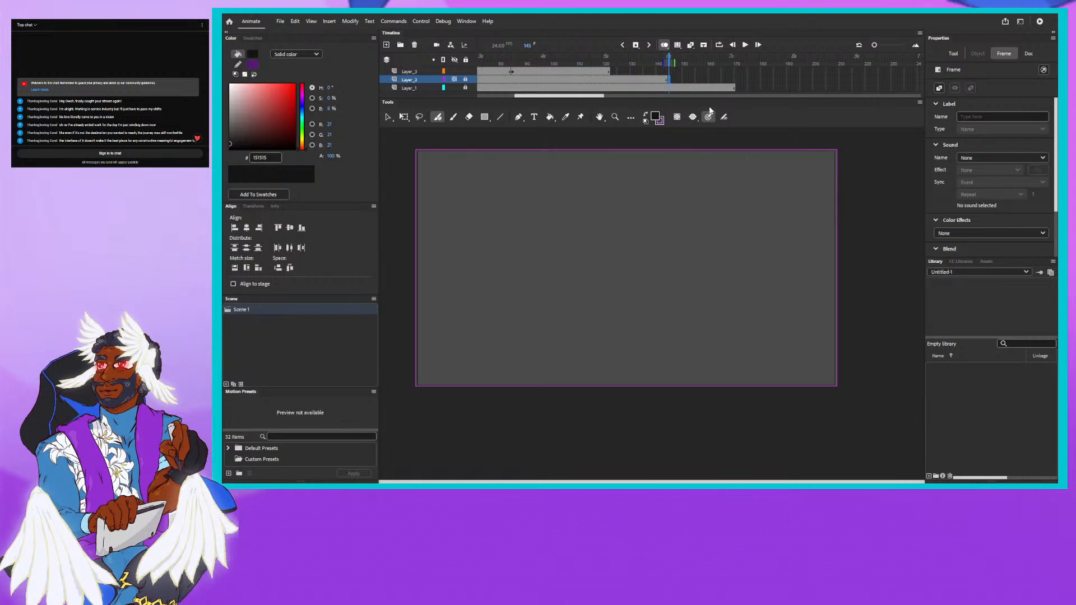
right_click(735, 80)
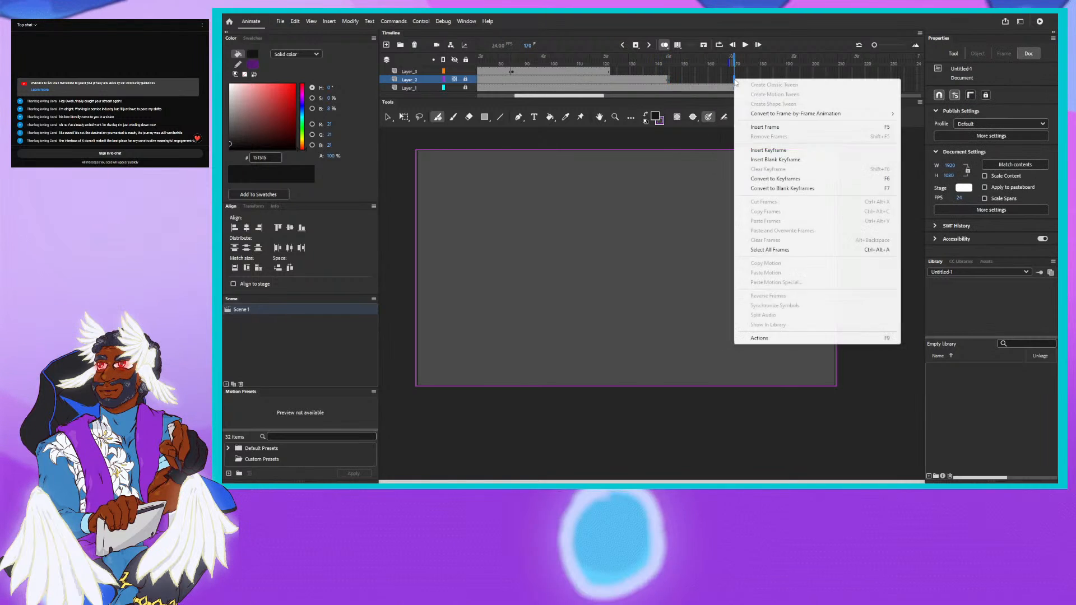
click(758, 128)
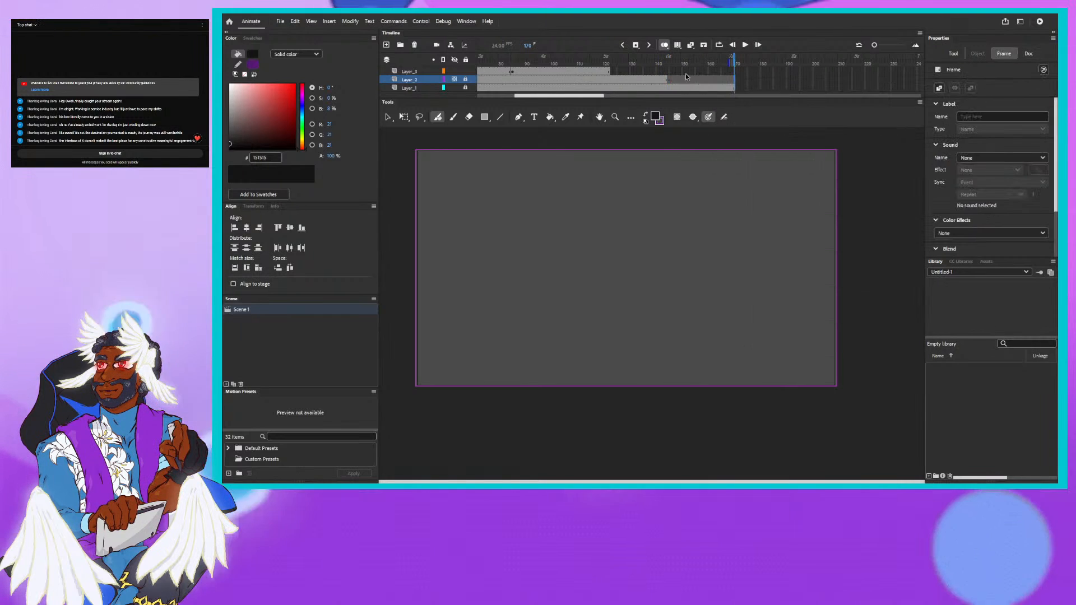
- Scrub around the end of the character sketch and insert a blank keyframe at frame 132 of Layer_2
drag(620, 55, 517, 59)
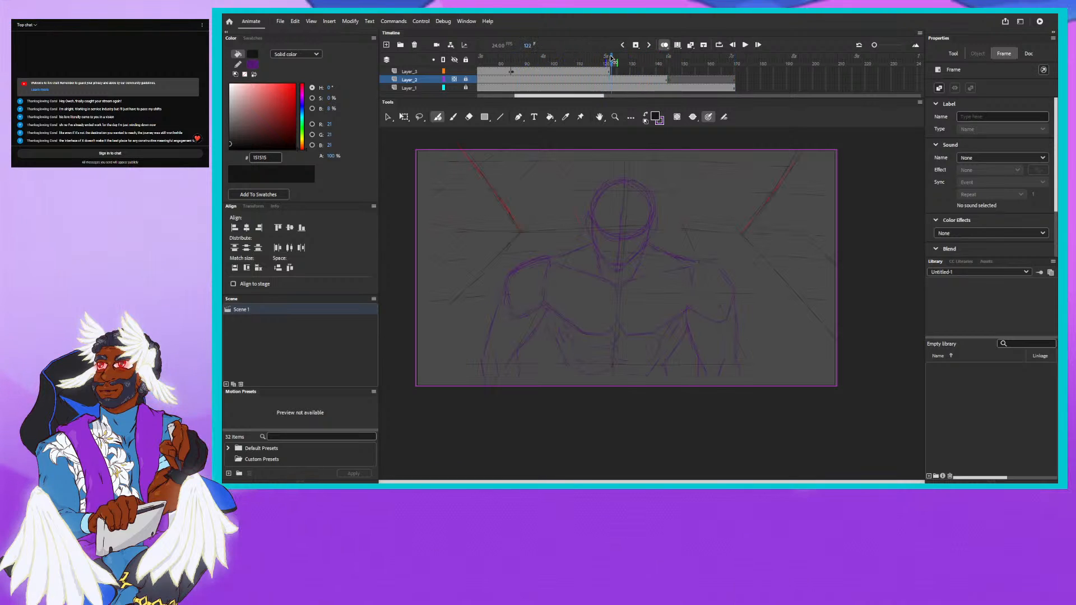
mouse_move(636, 58)
mouse_down()
mouse_move(667, 57)
mouse_move(635, 63)
mouse_up()
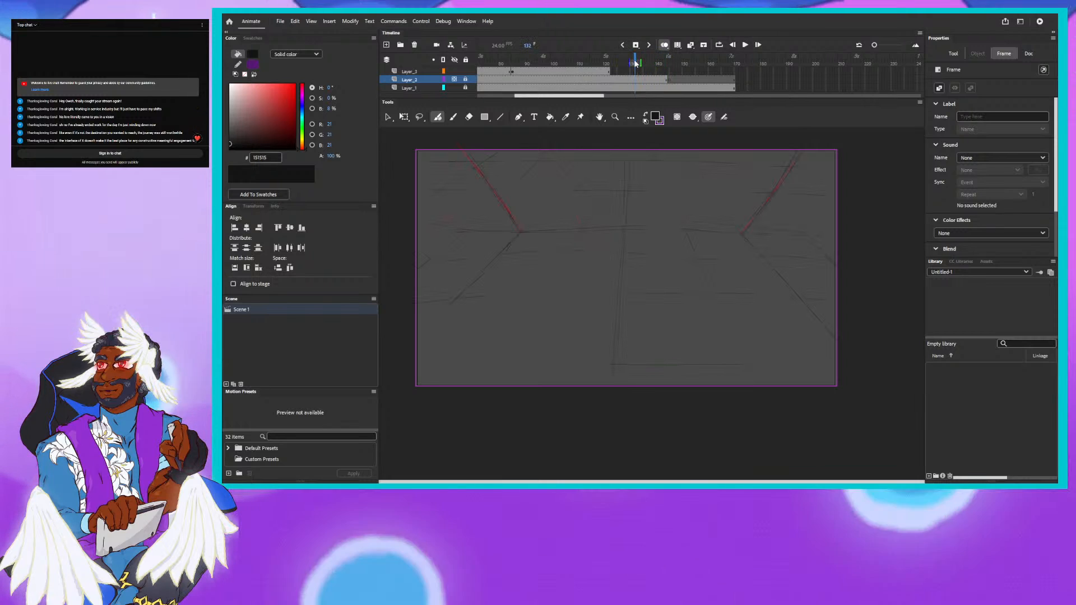
drag(635, 63, 635, 64)
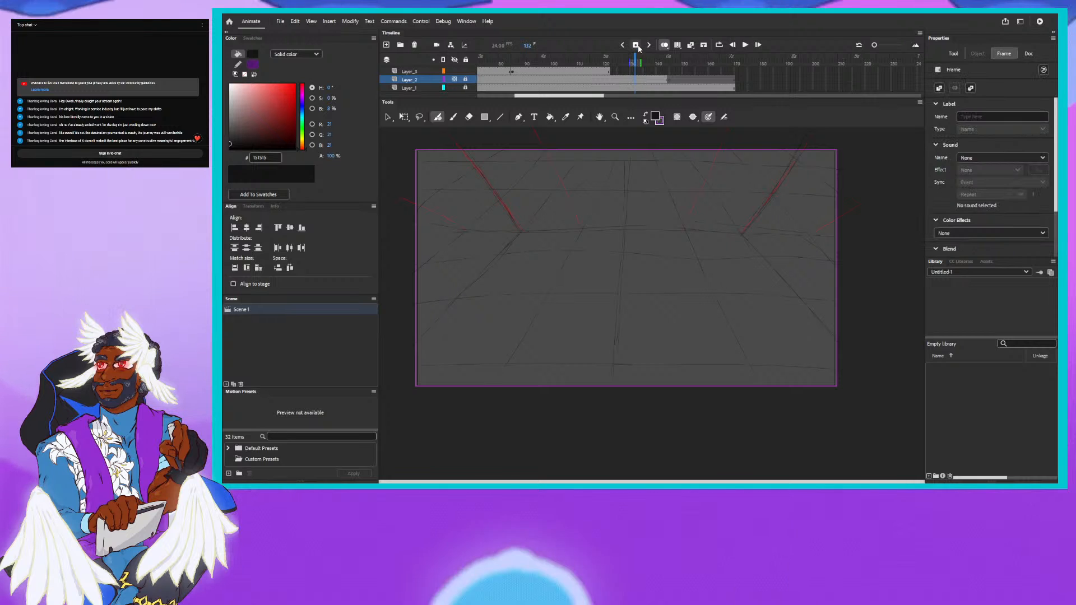
click(637, 46)
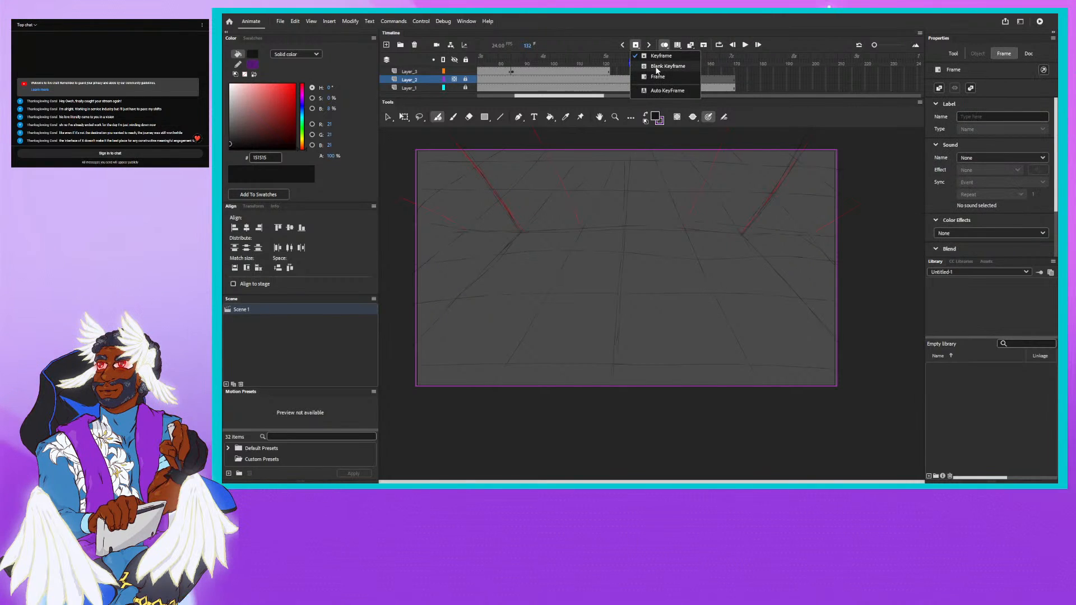
click(659, 66)
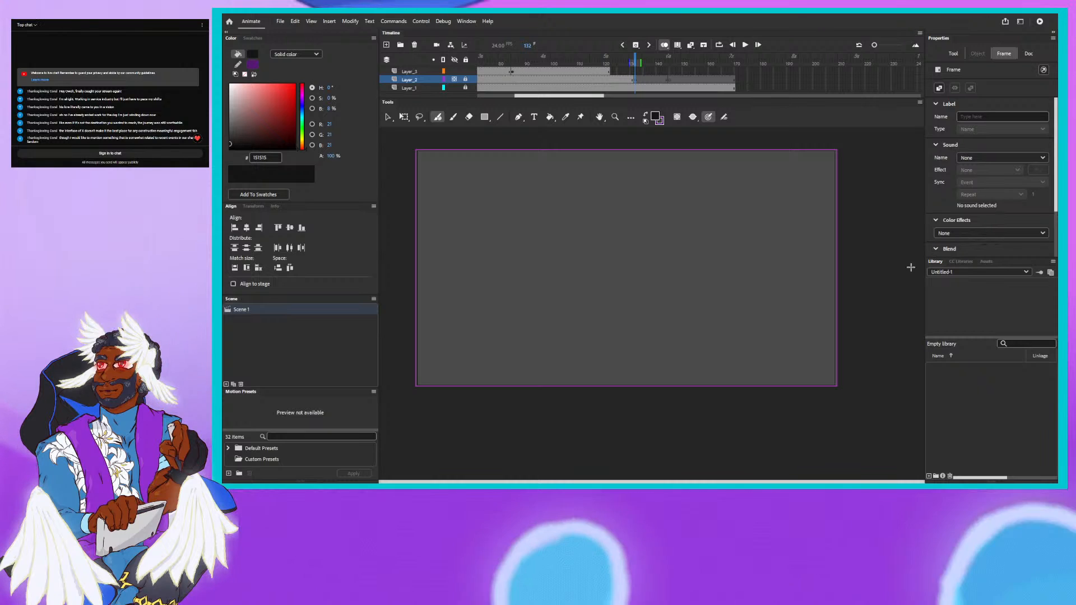
- Extend Layer_3 to frame 145 and add a blank keyframe on it at frame 132
click(670, 71)
click(637, 45)
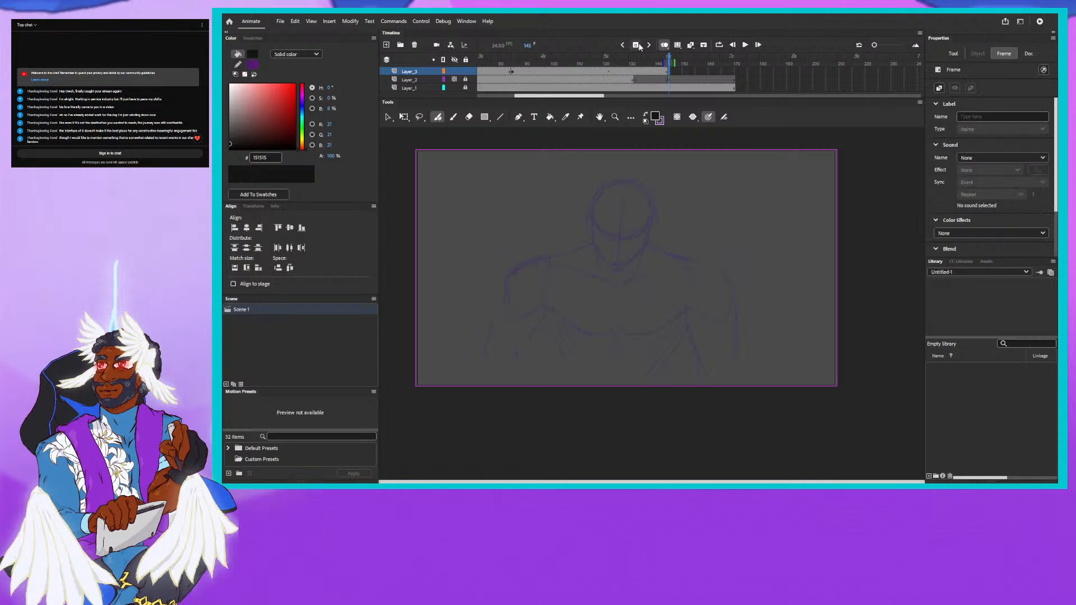
click(637, 59)
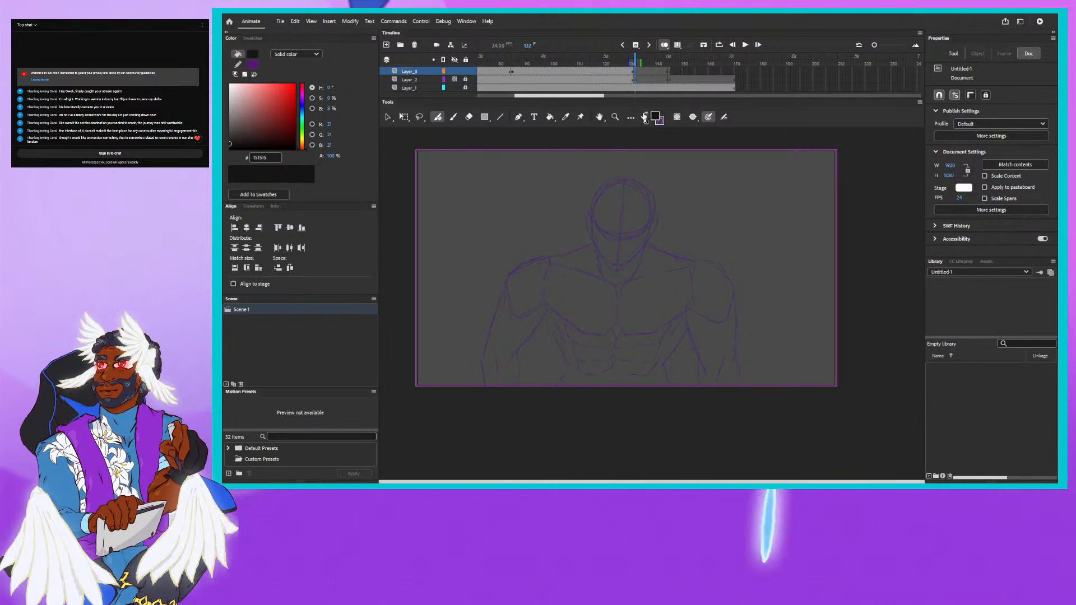
- Unlock Layer_2 and hide Layer_3, keeping it hidden when asked to show it
click(464, 81)
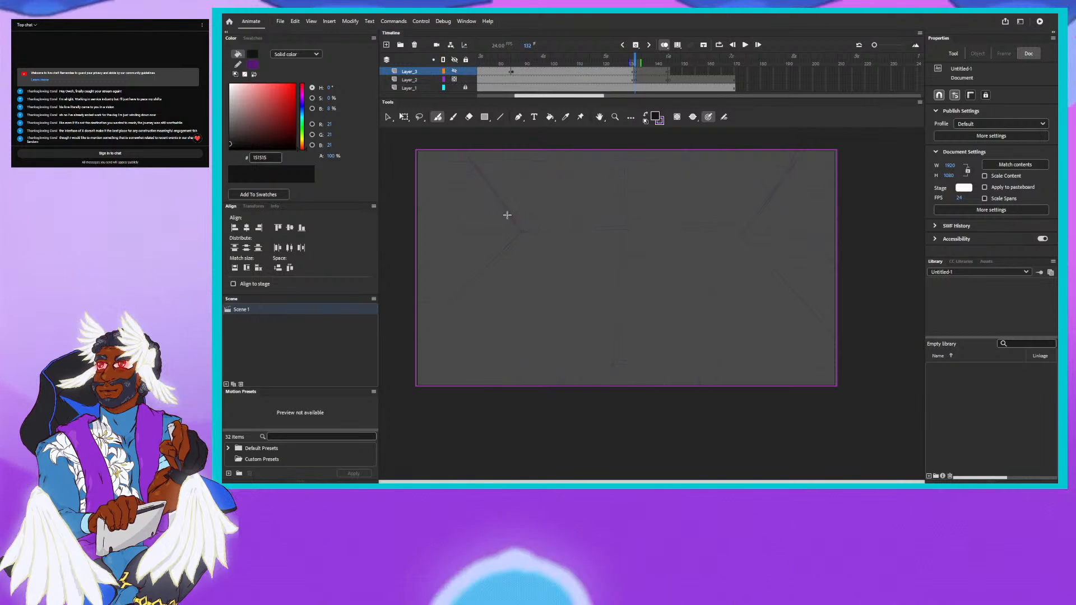
click(621, 228)
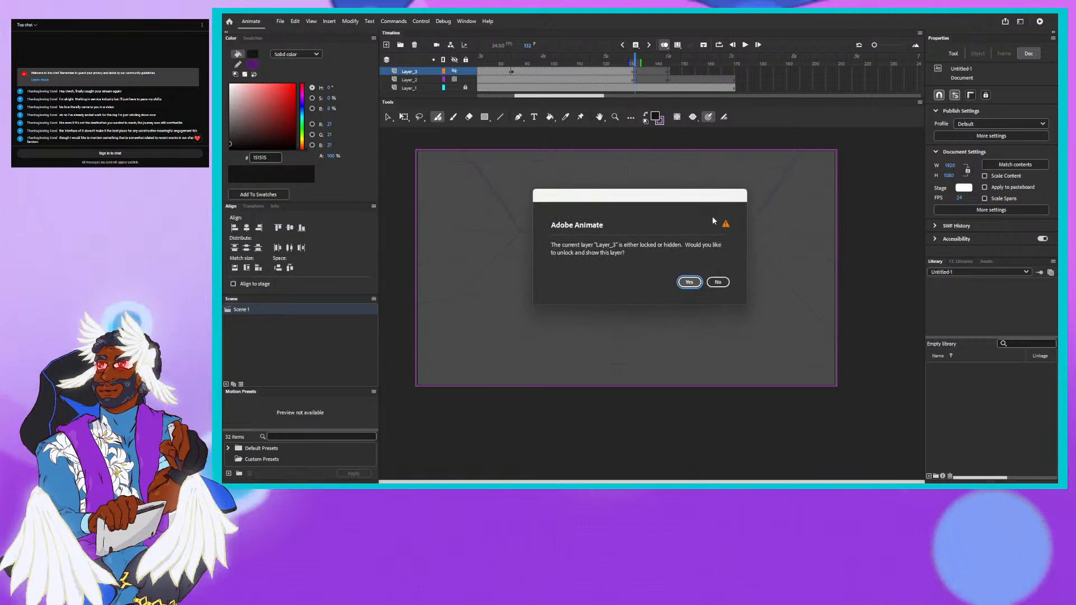
click(717, 281)
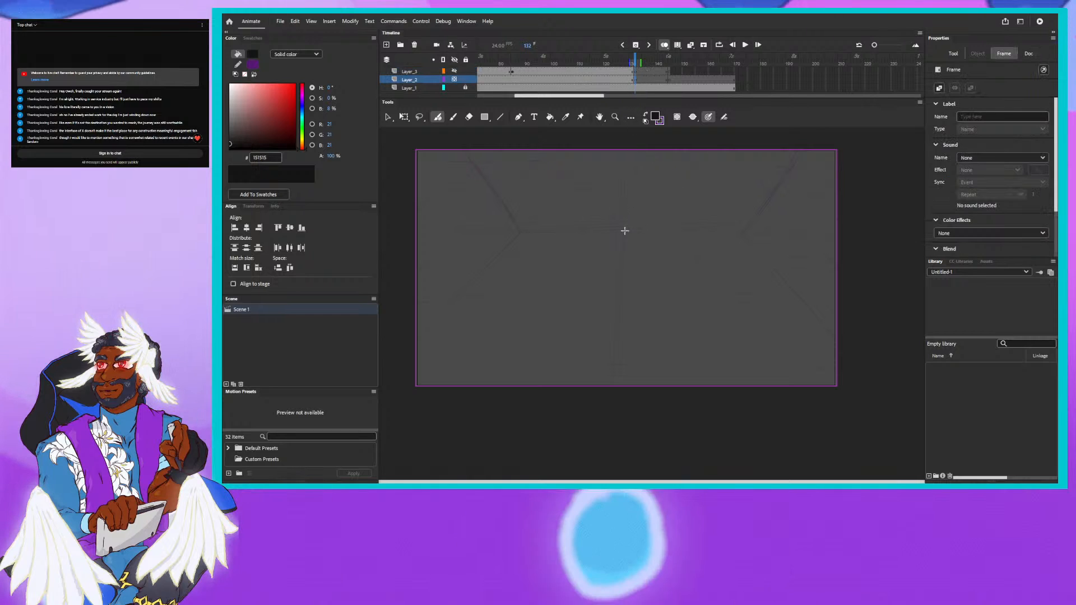
- Draw a tilted horizon guideline through the centre of the stage to both side edges on Layer_2 at frame 132
click(626, 227)
drag(622, 230, 735, 209)
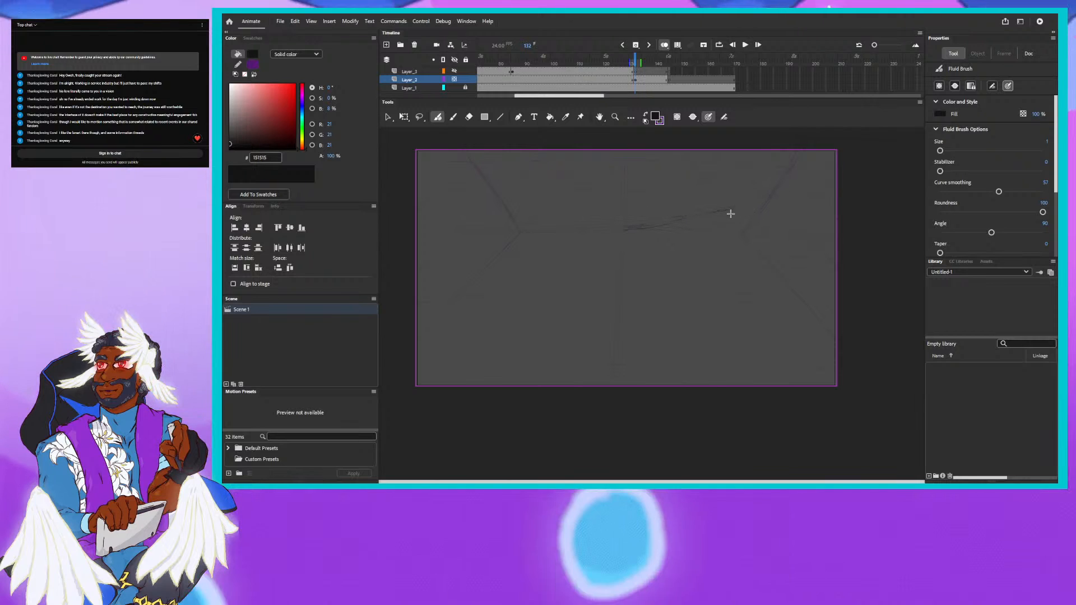
drag(723, 208, 834, 188)
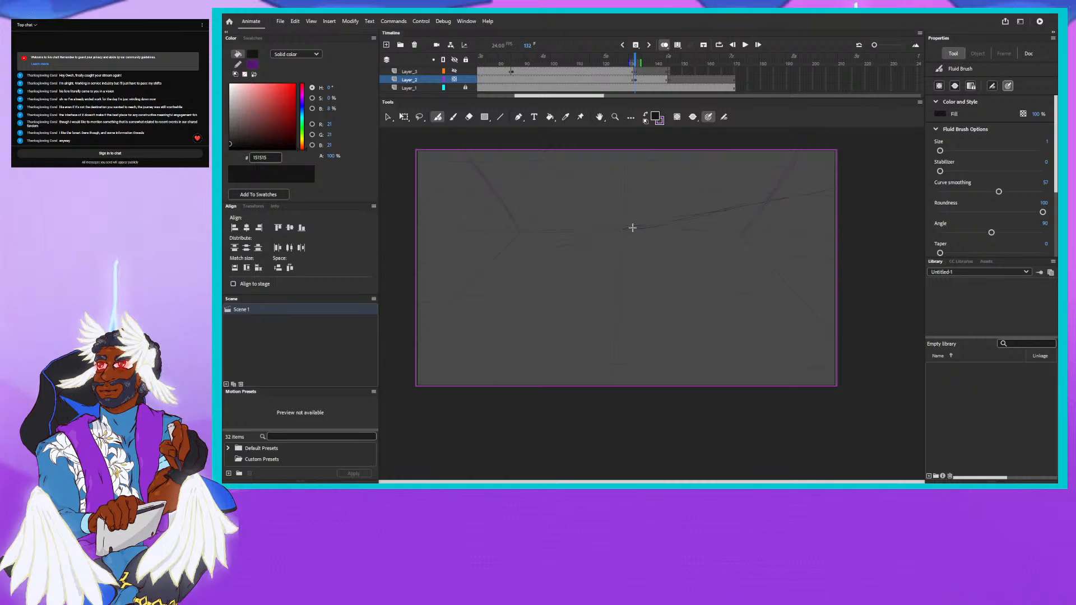
drag(635, 223, 480, 266)
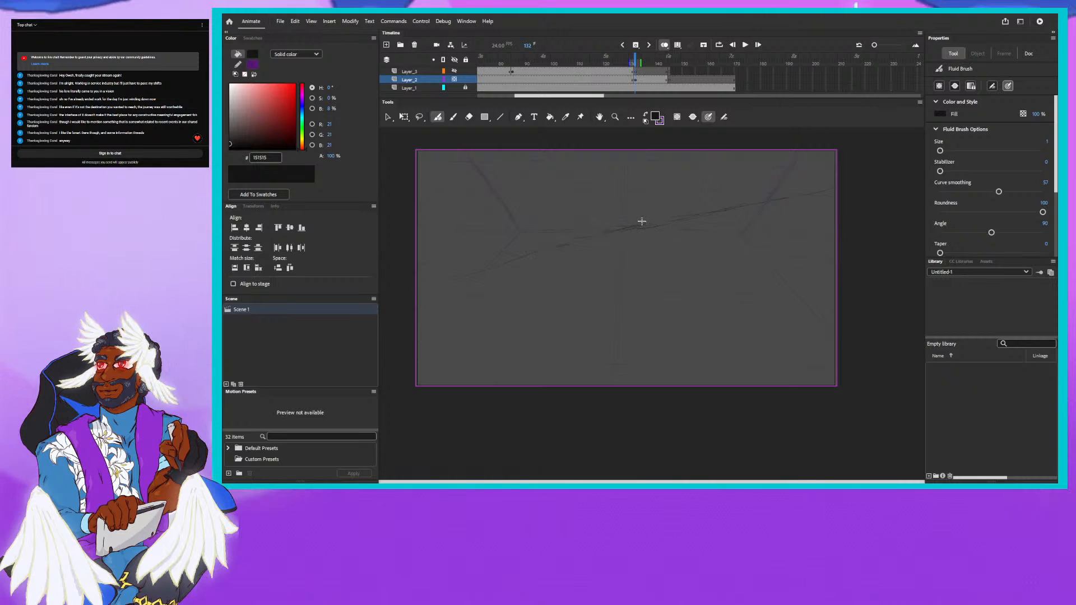
drag(633, 224, 392, 307)
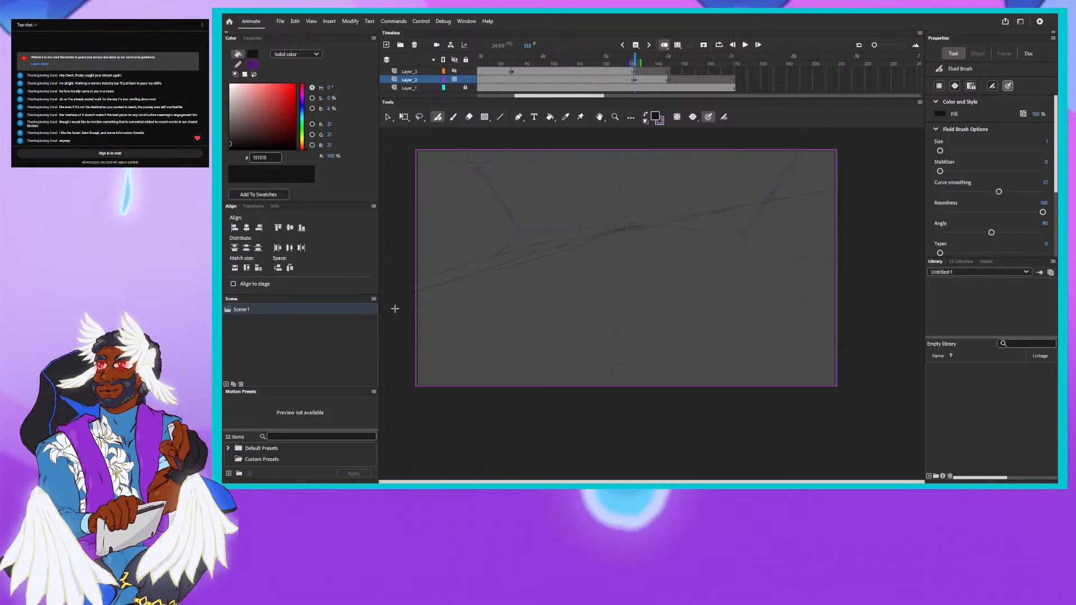
- Enlarge the eraser to size 38 and erase the stray strokes above the left half of the tilted guideline
click(472, 116)
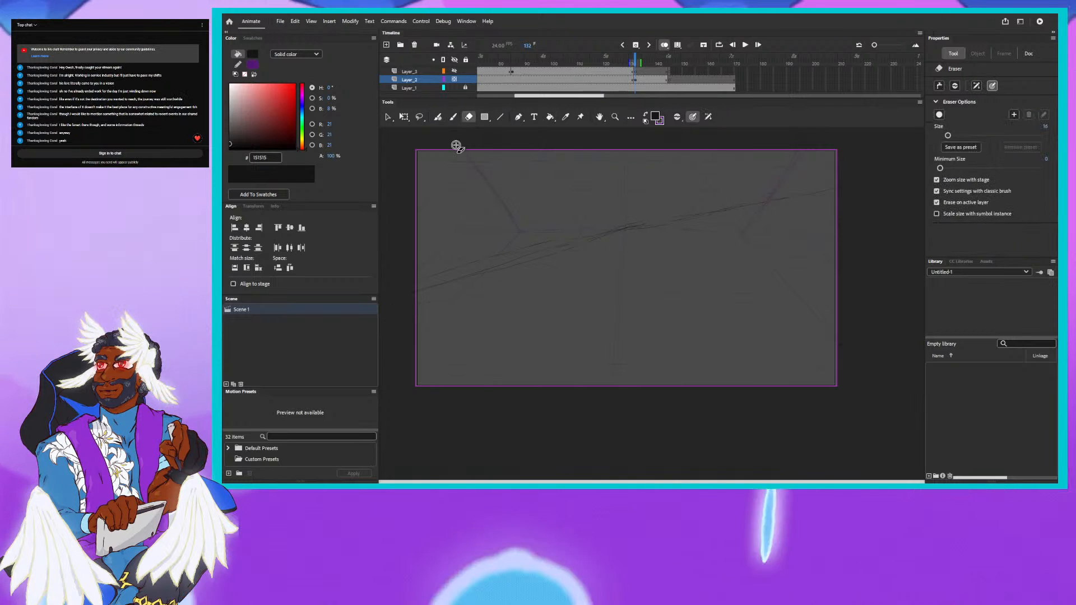
mouse_move(425, 271)
mouse_down()
mouse_move(415, 280)
mouse_move(464, 268)
mouse_up()
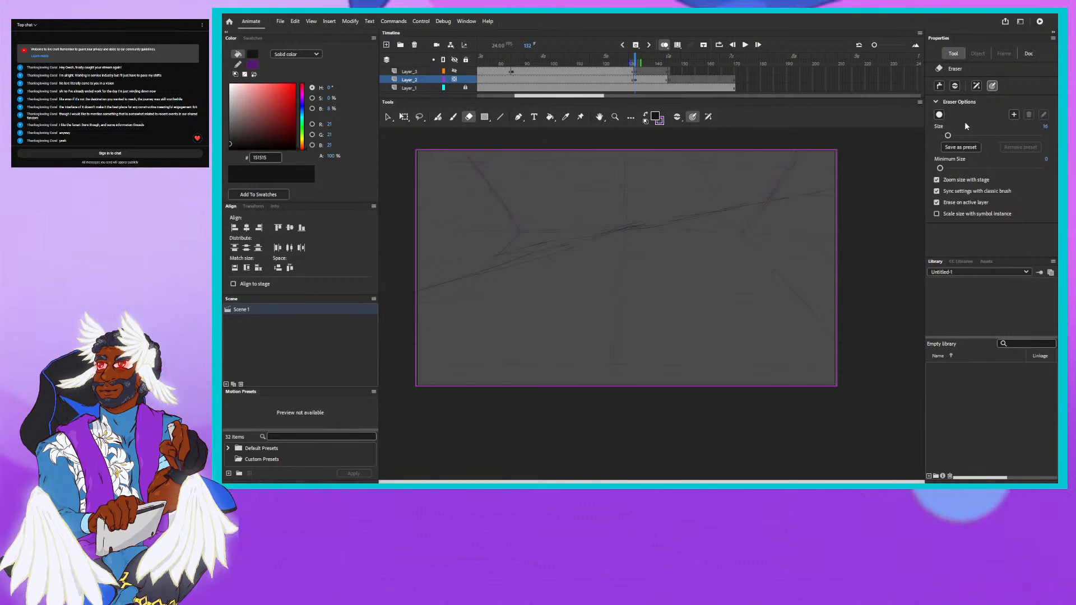
drag(948, 136, 957, 136)
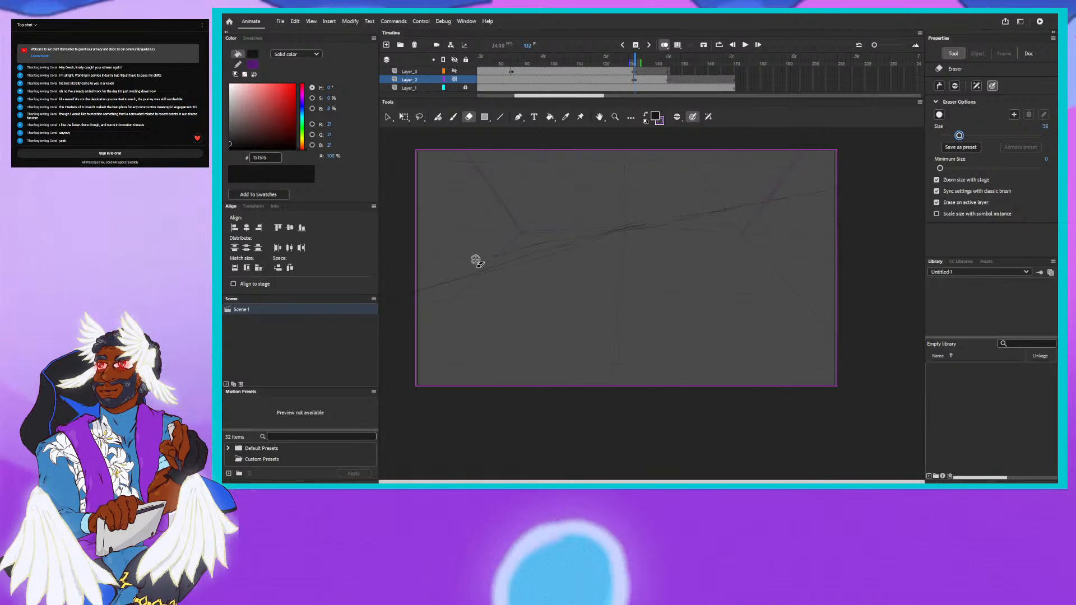
mouse_move(476, 259)
mouse_down()
mouse_move(547, 243)
mouse_move(479, 261)
mouse_up()
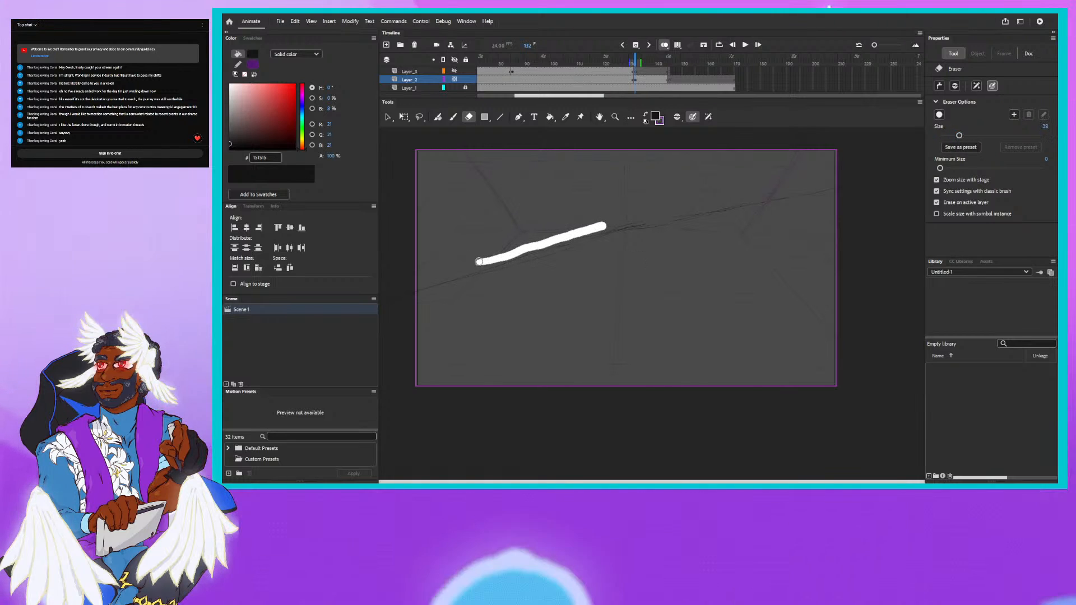
drag(603, 227, 636, 218)
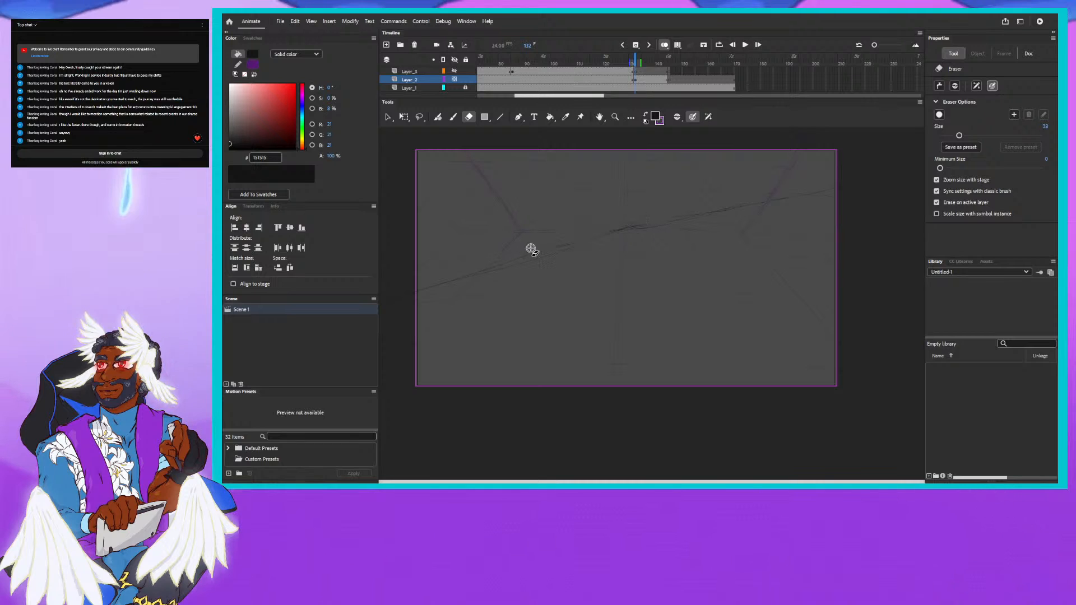
drag(522, 250, 531, 254)
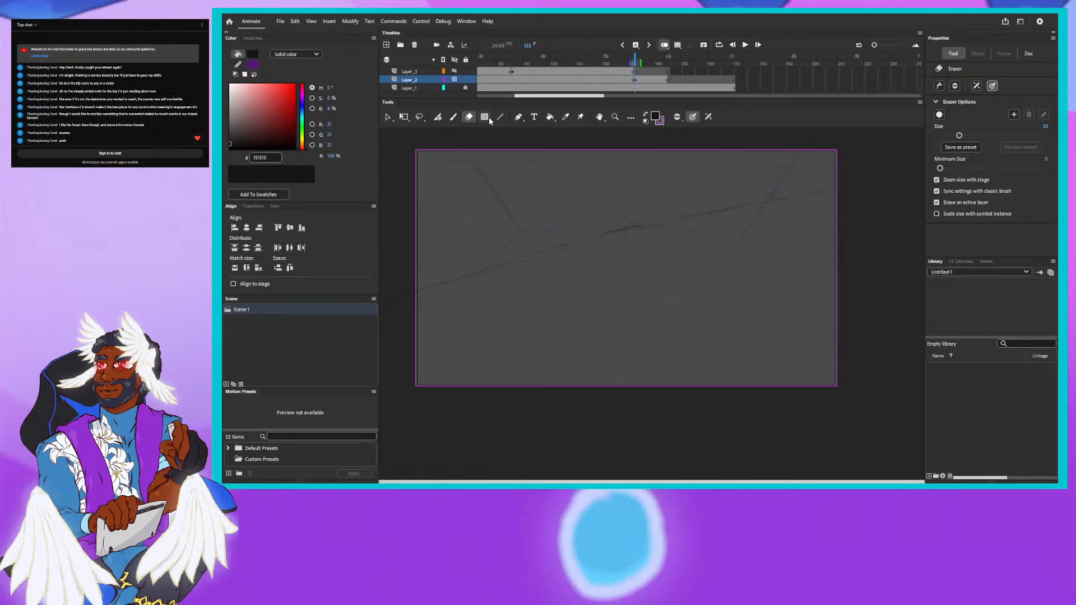
- Draw tilted grid lines roughly parallel to the horizon guideline across the stage on frame 132 with the Fluid Brush
click(438, 118)
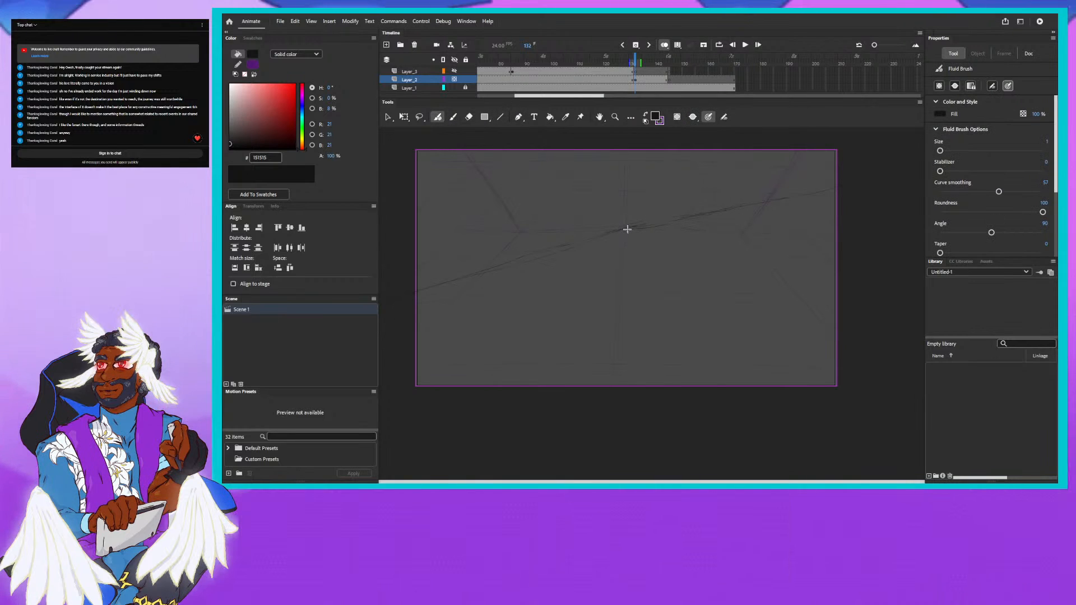
drag(627, 229, 842, 185)
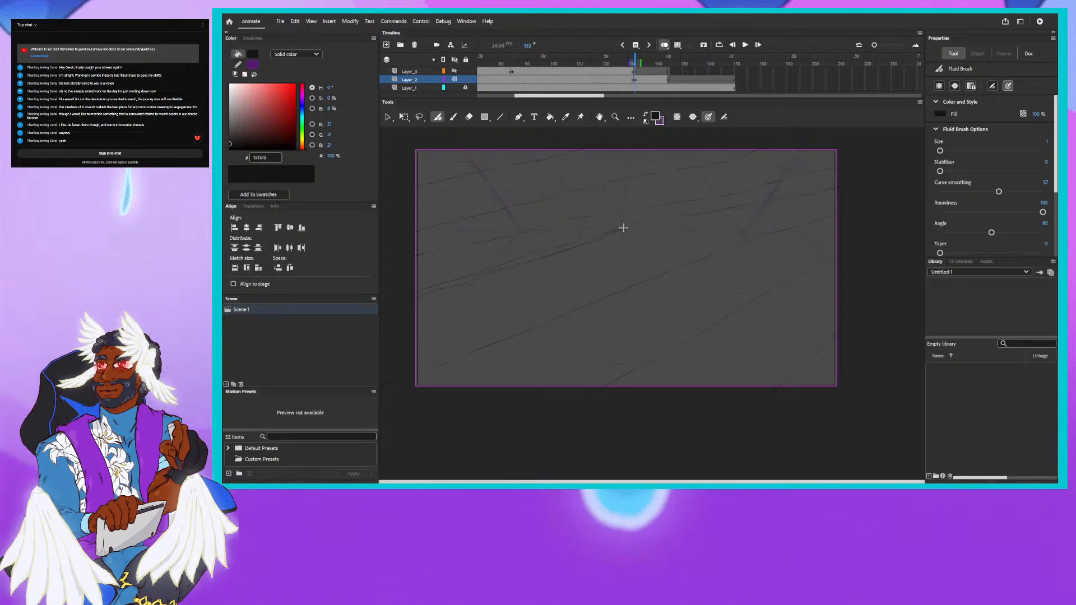
key(ctrl+z)
- Draw slanted crossing lines from the upper to the lower stage edge, starting through the centre, to form the tilted perspective grid
drag(624, 229, 584, 146)
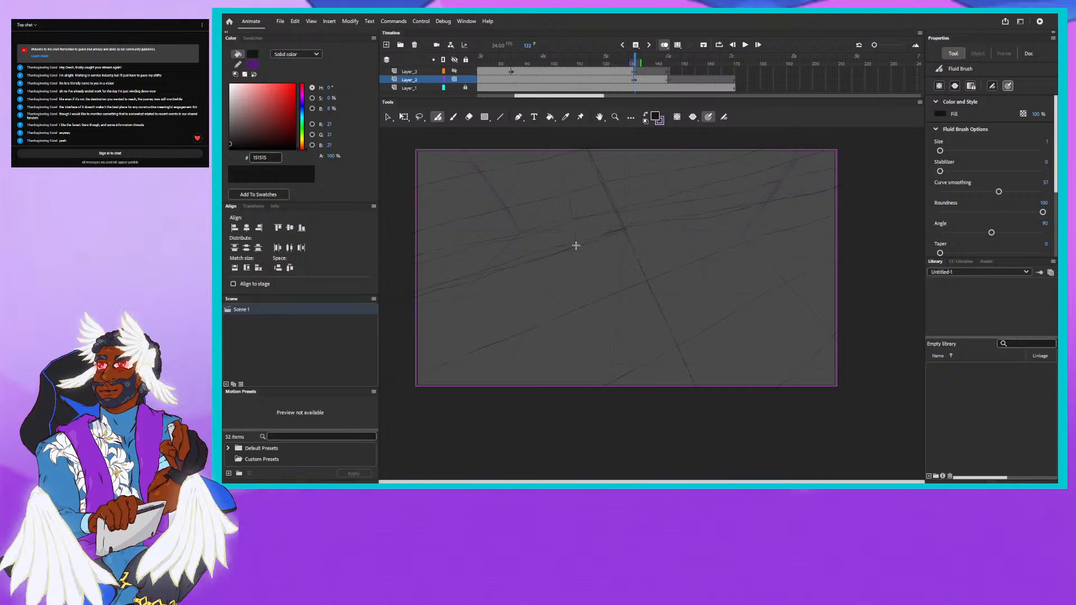
drag(558, 149, 577, 294)
drag(574, 243, 589, 363)
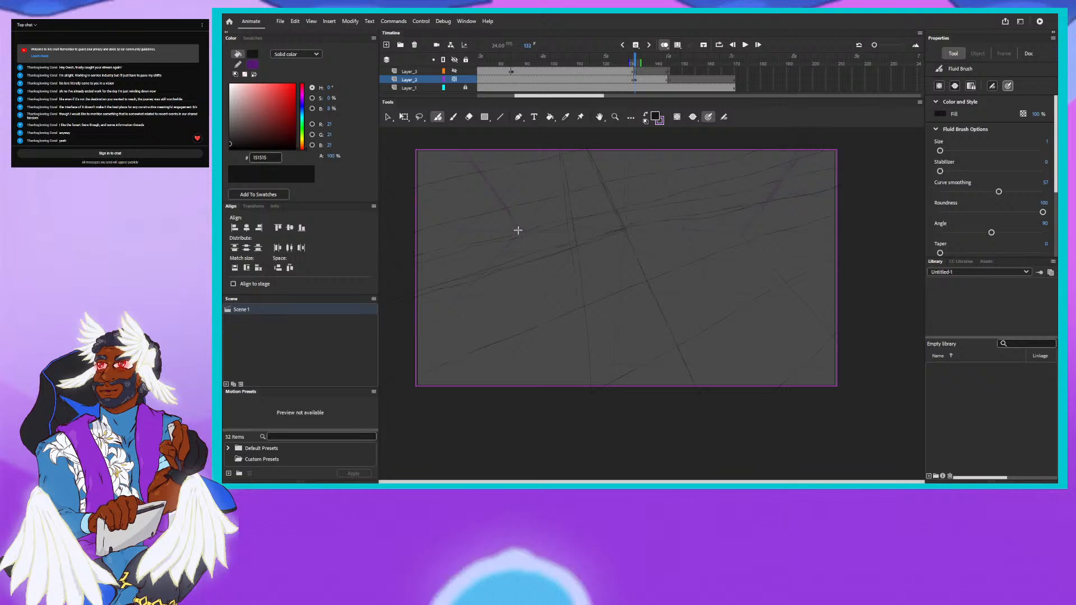
drag(515, 232, 513, 157)
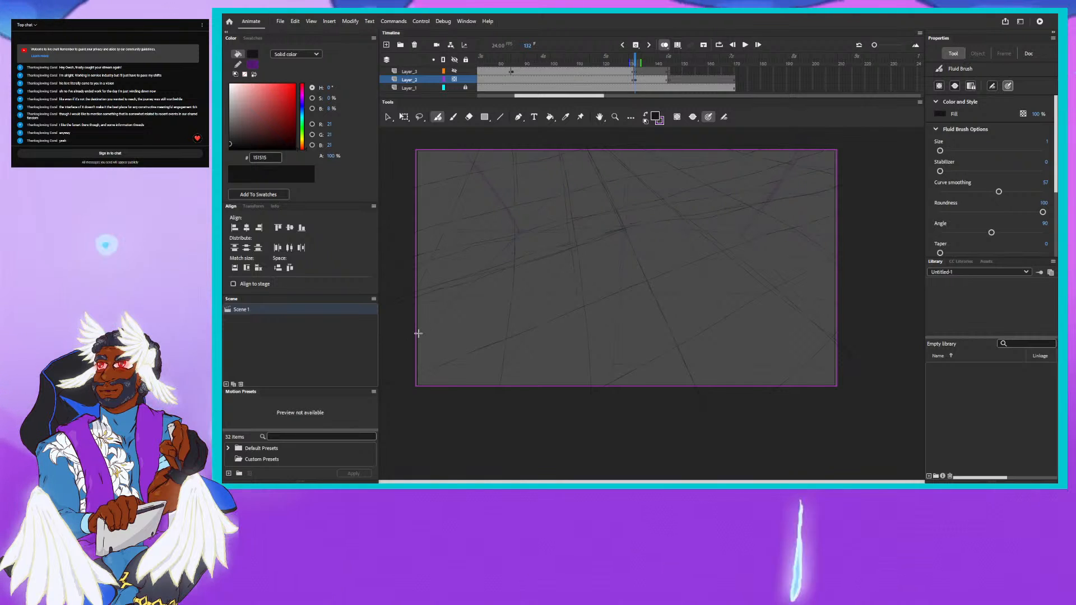
- Check the red guidelines in the preceding drawing, return to frame 132 and set the brush fill colour to red DE1414
click(633, 58)
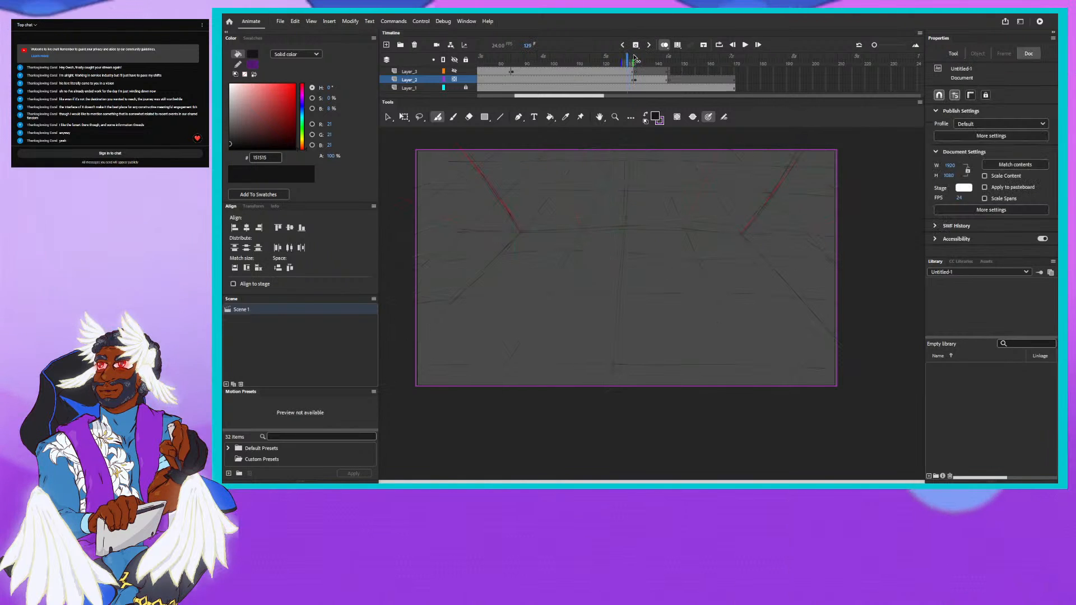
click(635, 59)
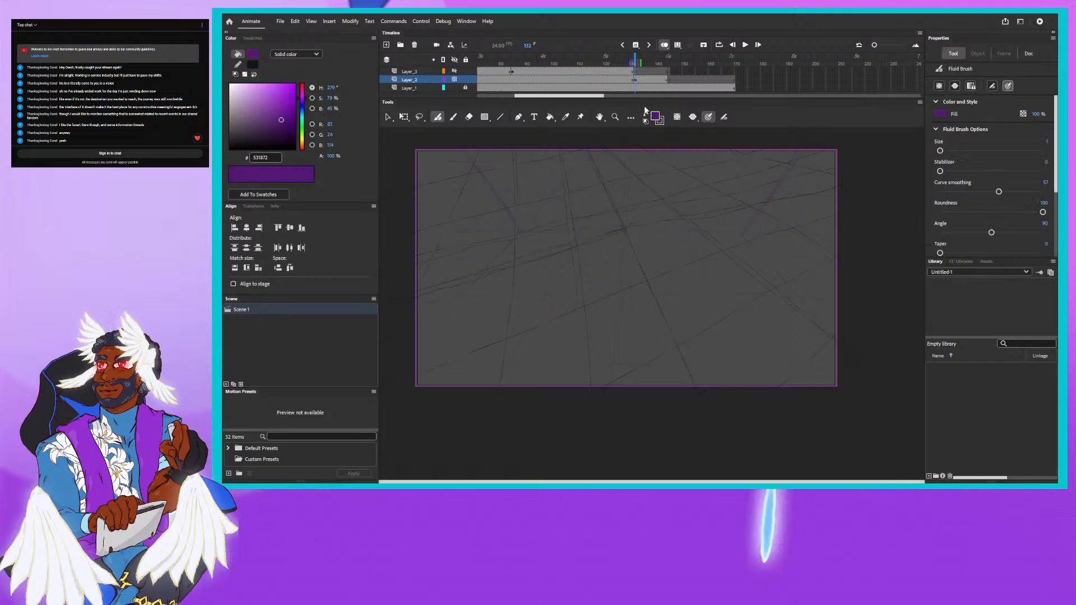
click(301, 136)
click(286, 90)
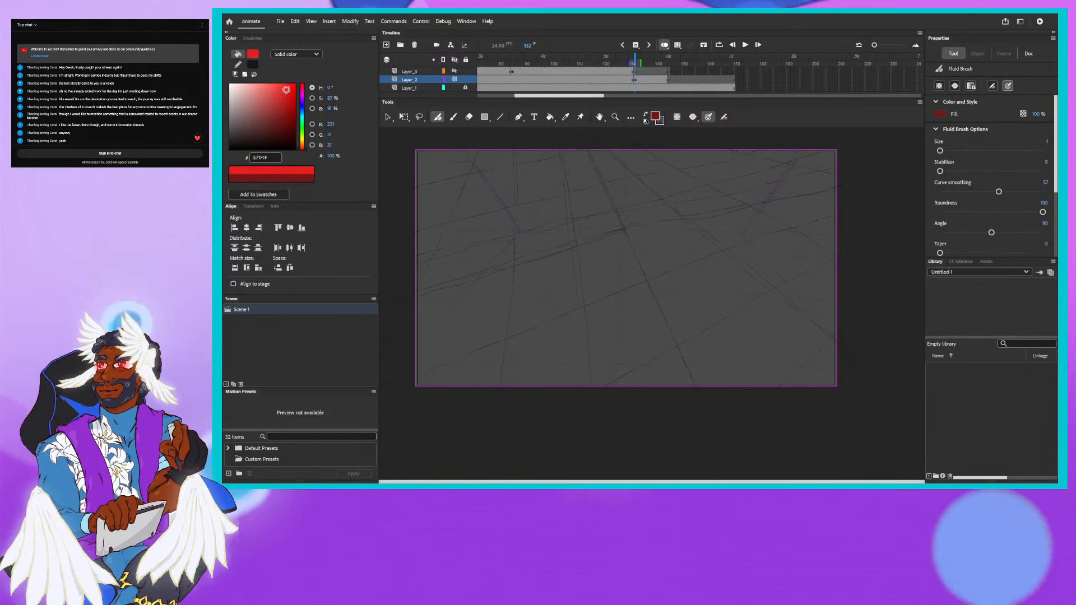
drag(288, 90, 291, 91)
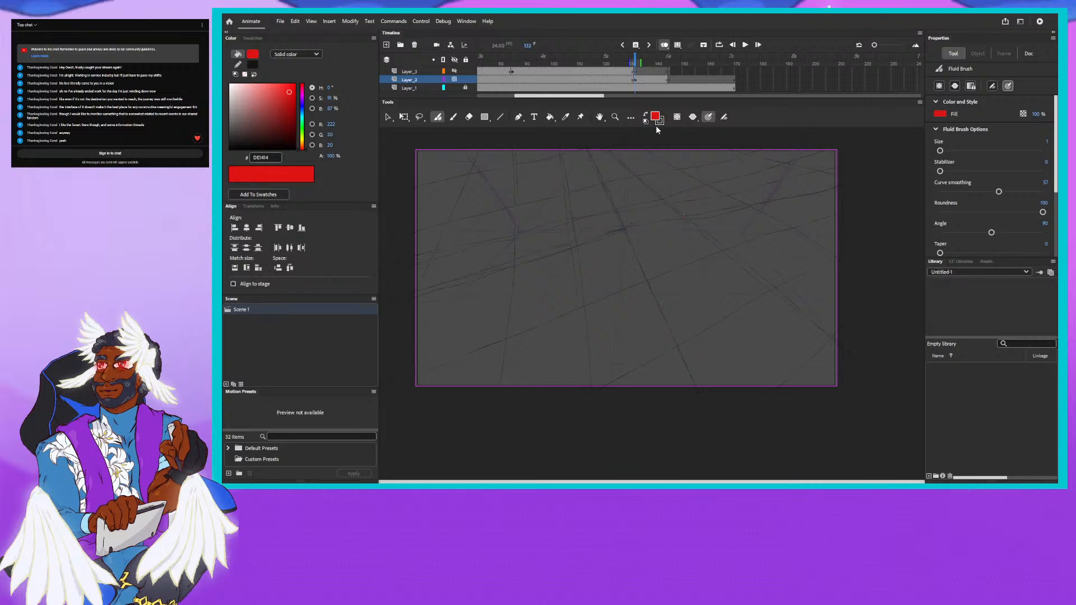
- Draw three slanted red guidelines from the stage's upper edge to the horizon, at the centre and in the right half
drag(659, 142, 684, 223)
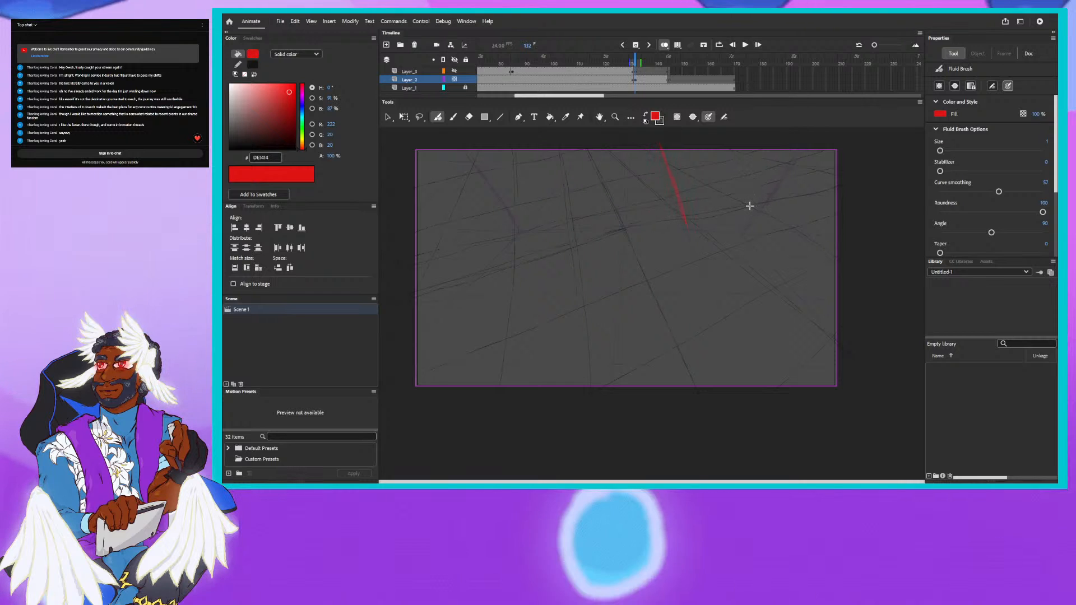
drag(736, 150, 755, 211)
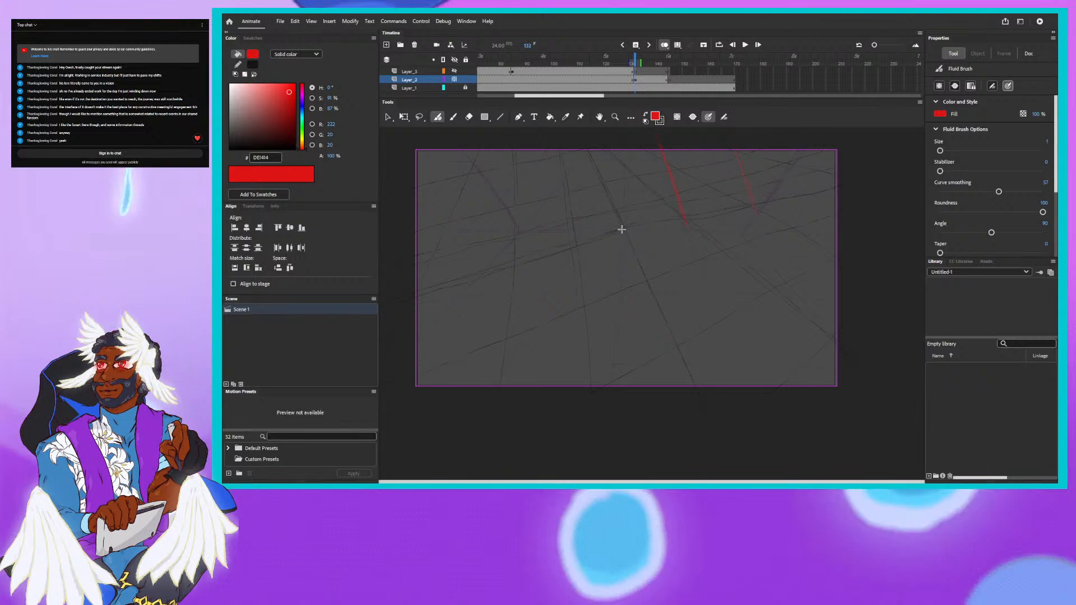
drag(622, 229, 603, 181)
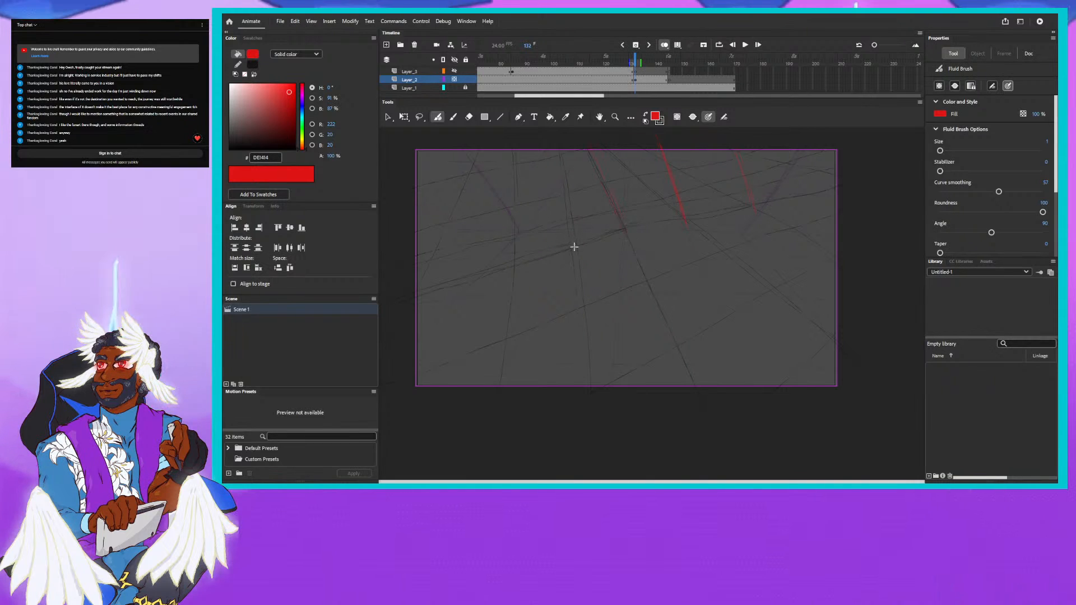
drag(522, 144, 580, 255)
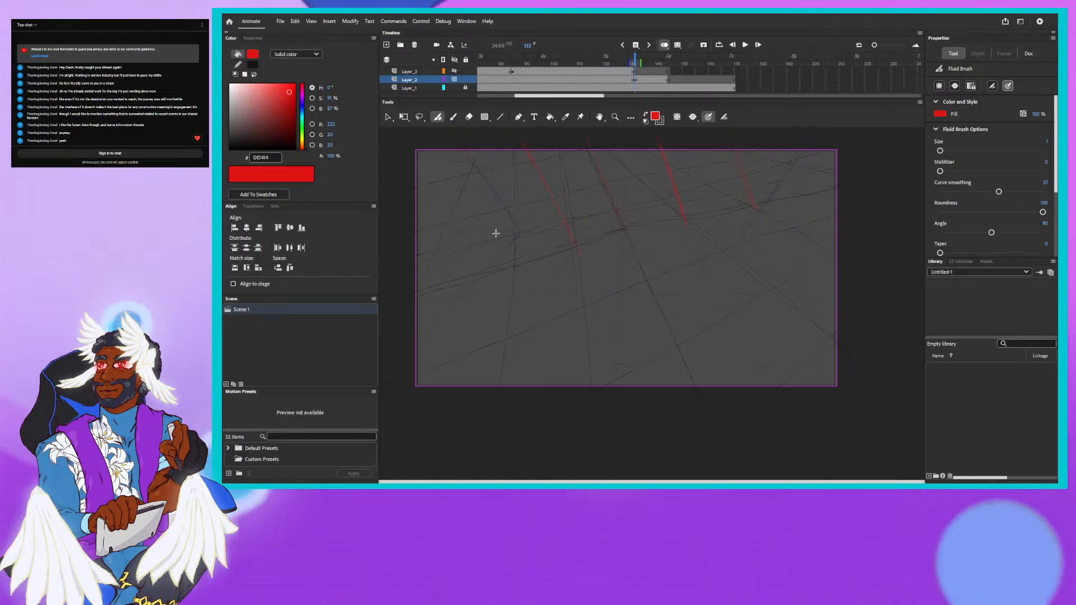
drag(459, 159, 499, 223)
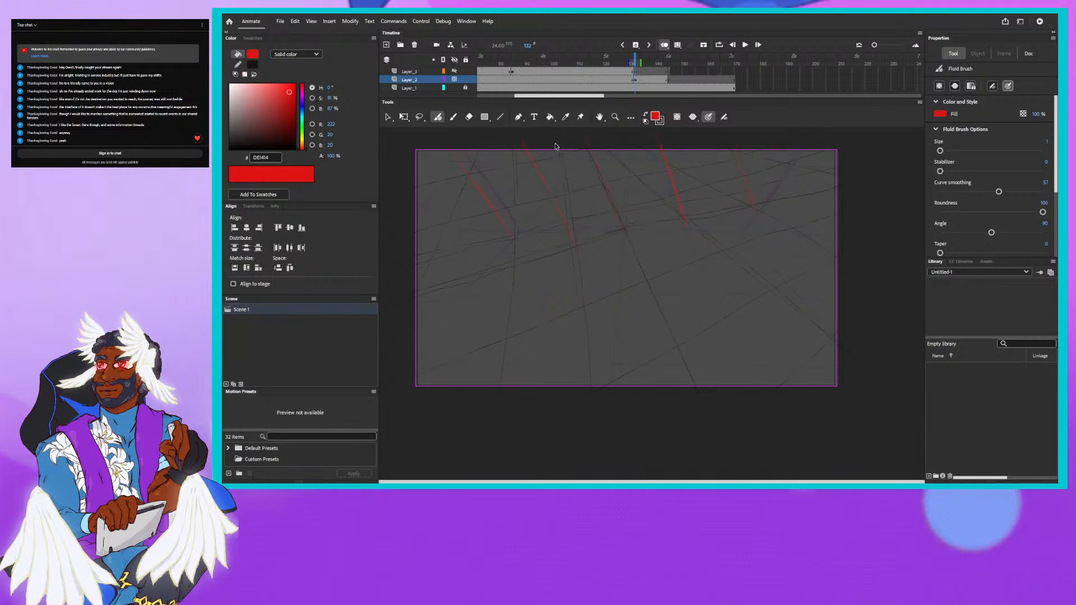
key(ctrl+z)
key(ctrl+z)
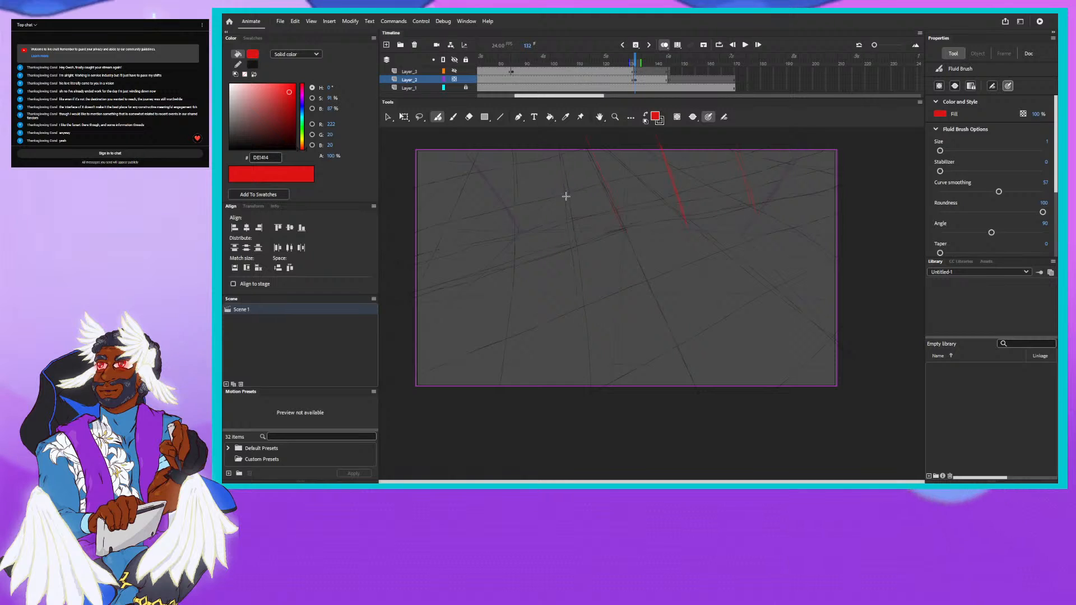
- Draw two slanted red guidelines in the upper left half of the stage, the outer one reaching down to the horizon
drag(542, 156, 563, 188)
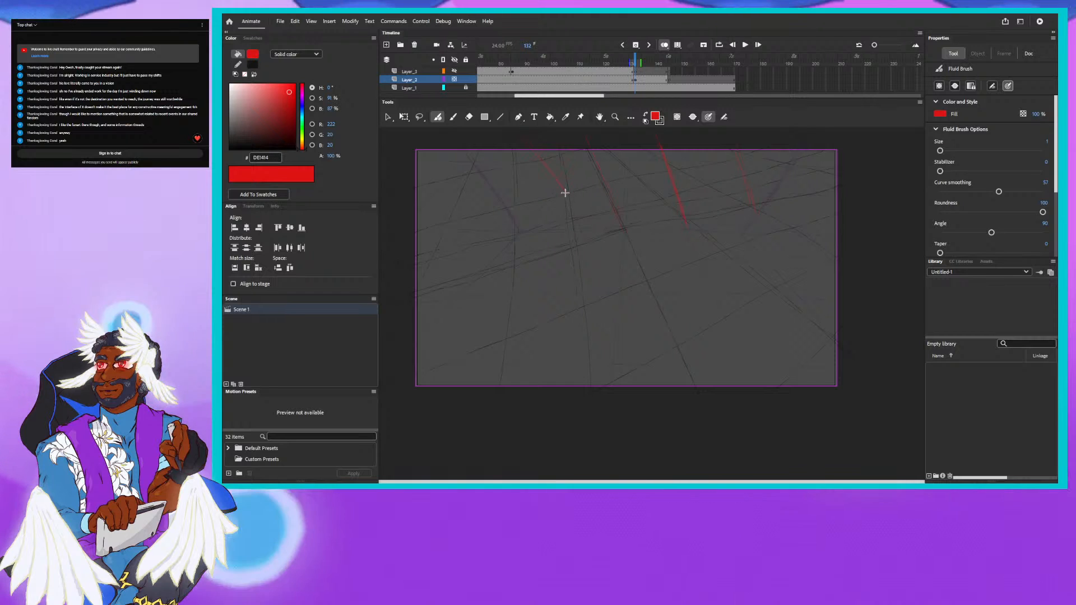
drag(435, 150, 509, 231)
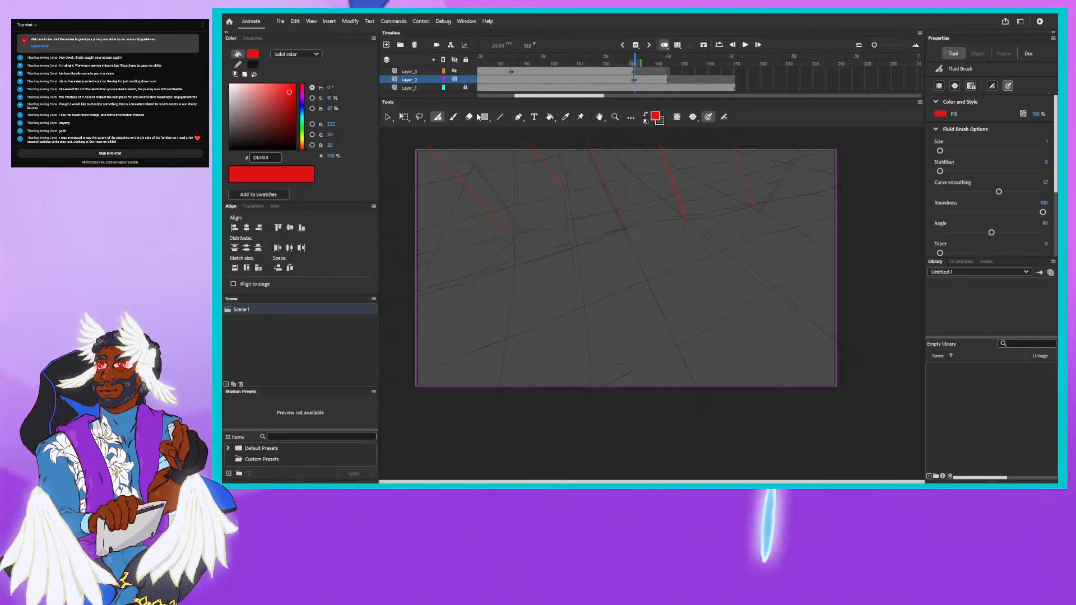
- Select and delete the middle and upper segments of the thick red guideline just right of the stage centre
click(403, 116)
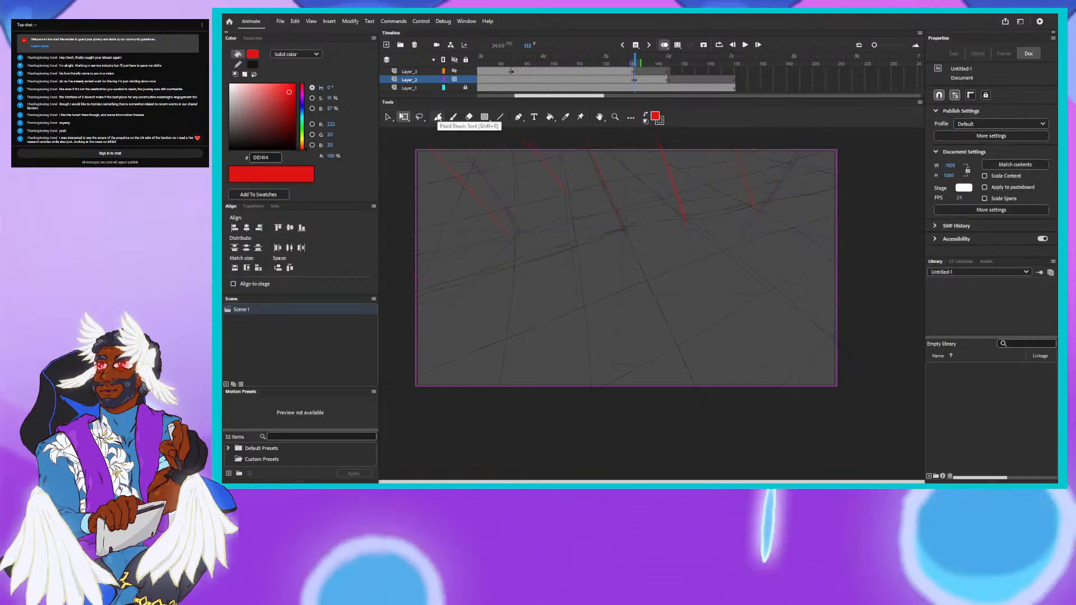
click(674, 186)
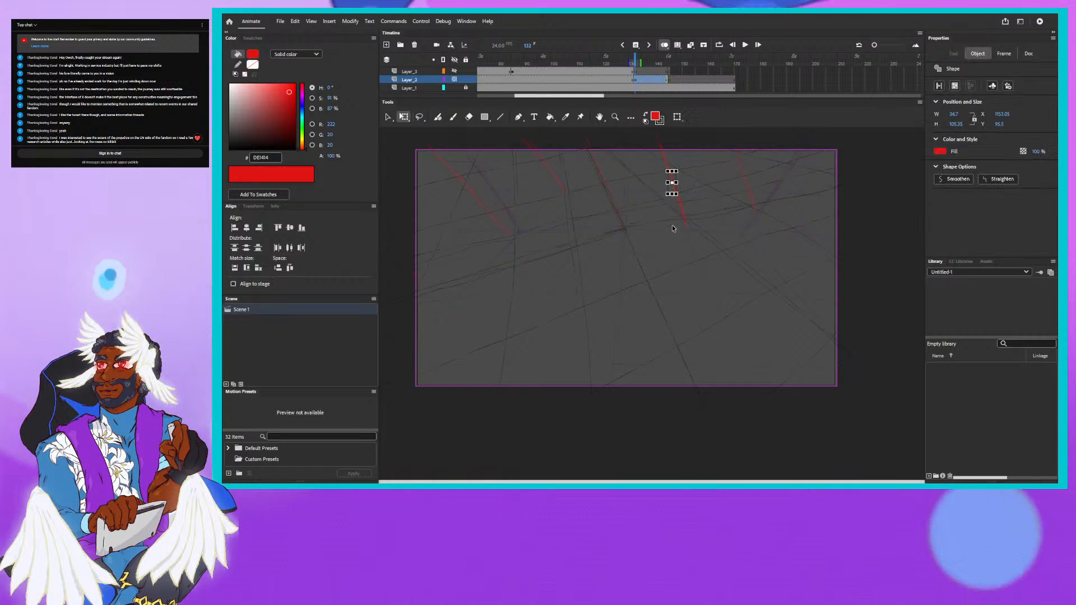
click(673, 228)
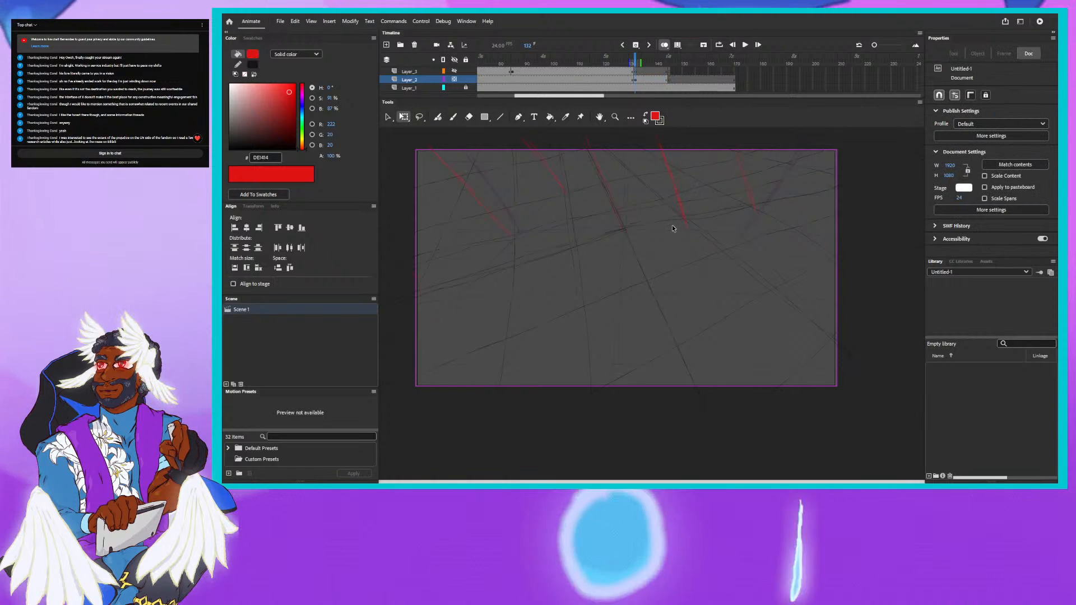
click(673, 187)
click(664, 155)
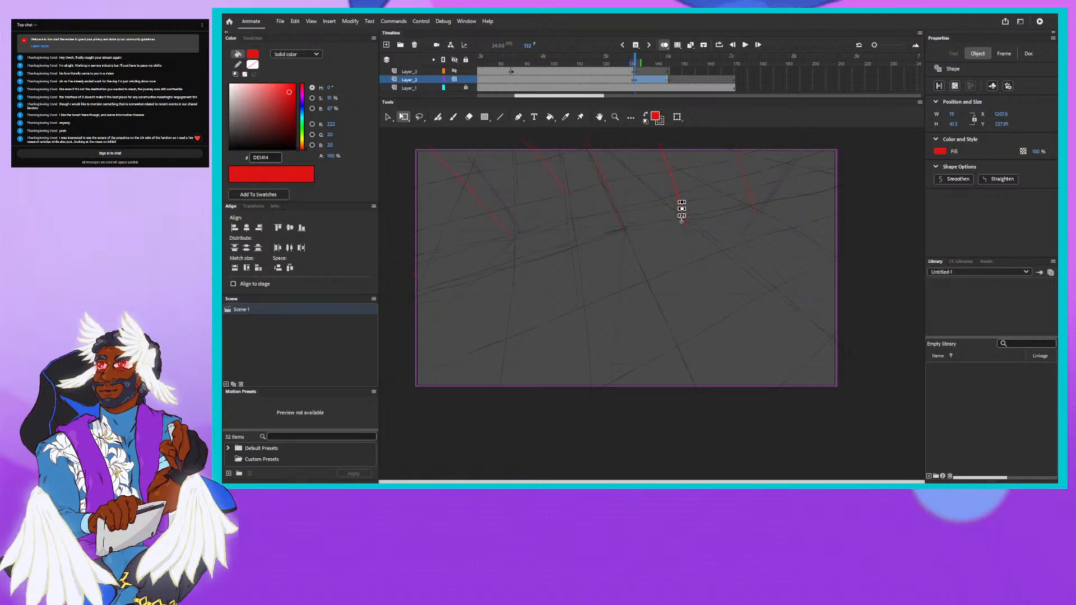
click(655, 269)
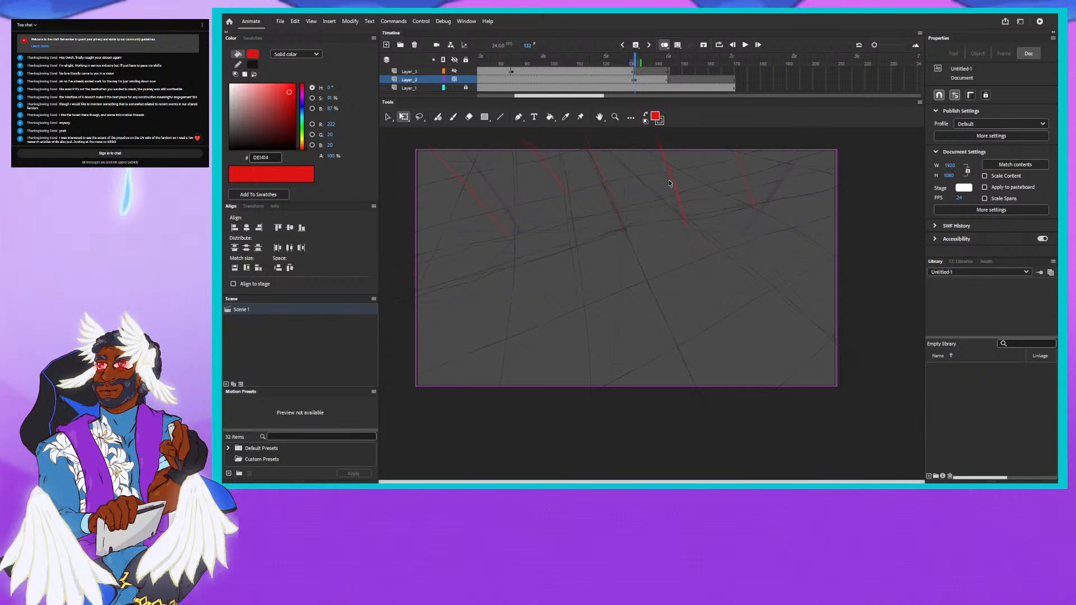
click(670, 182)
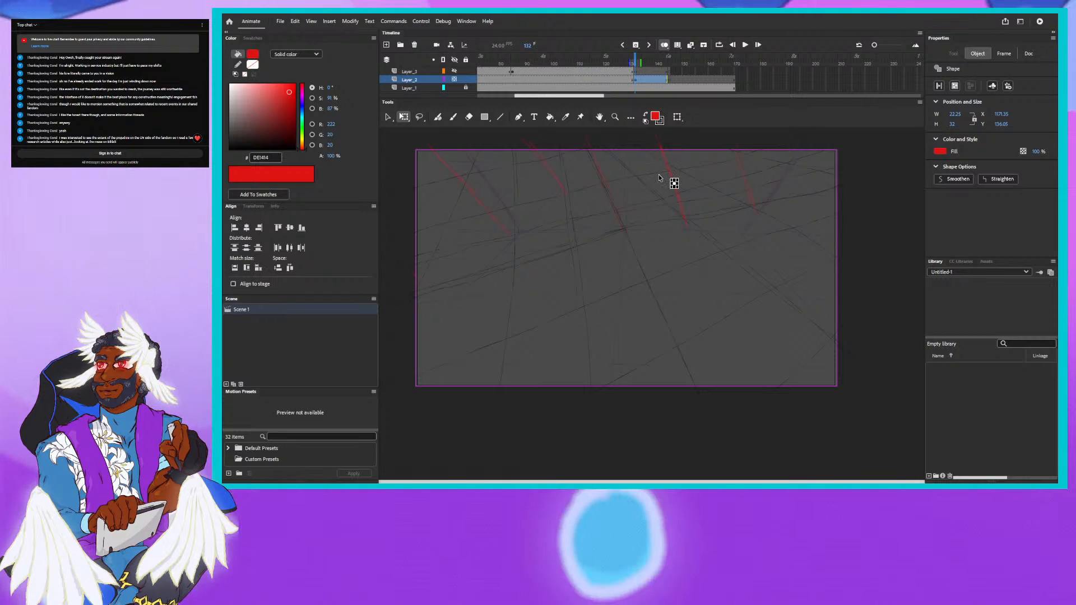
drag(658, 175, 681, 187)
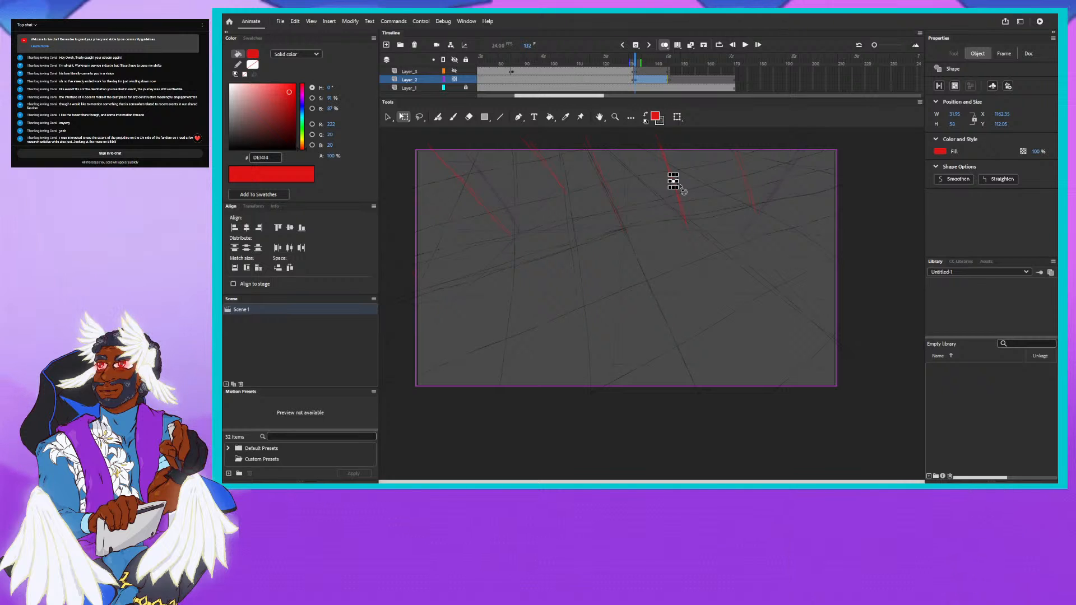
key(Delete)
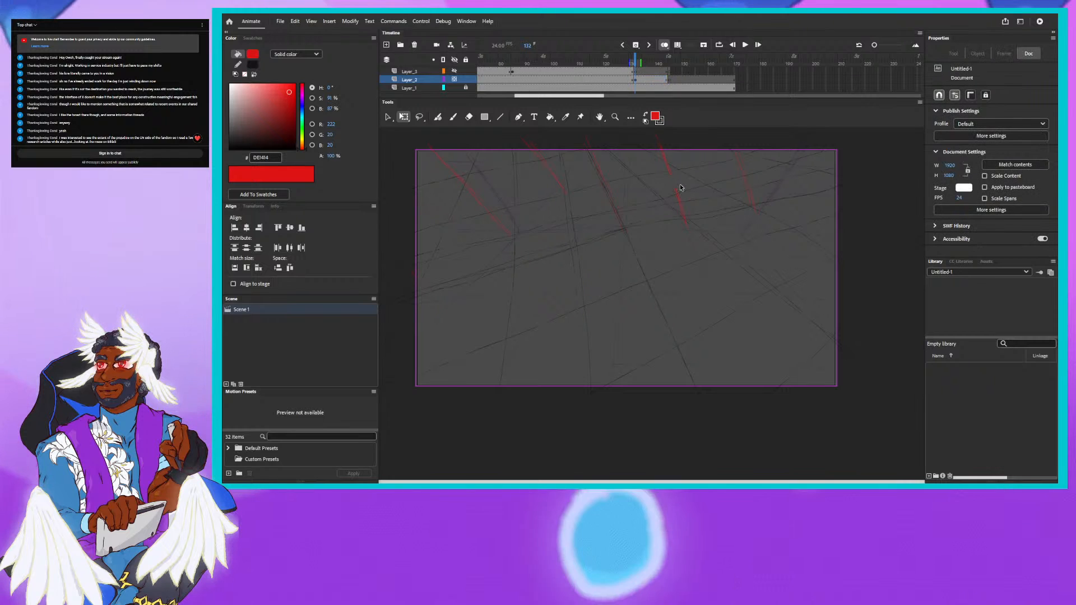
click(665, 158)
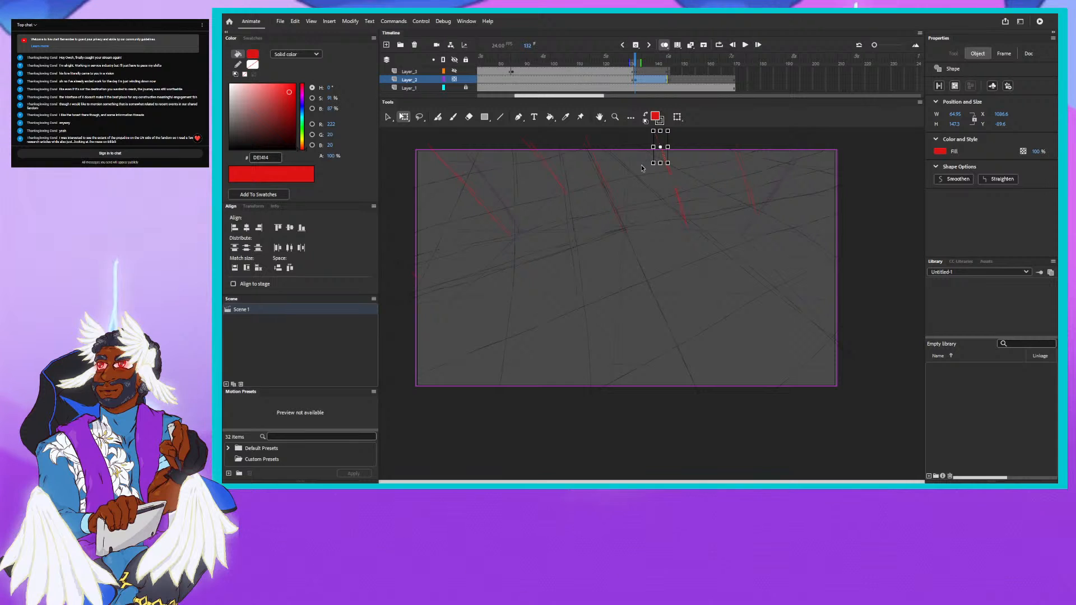
key(Delete)
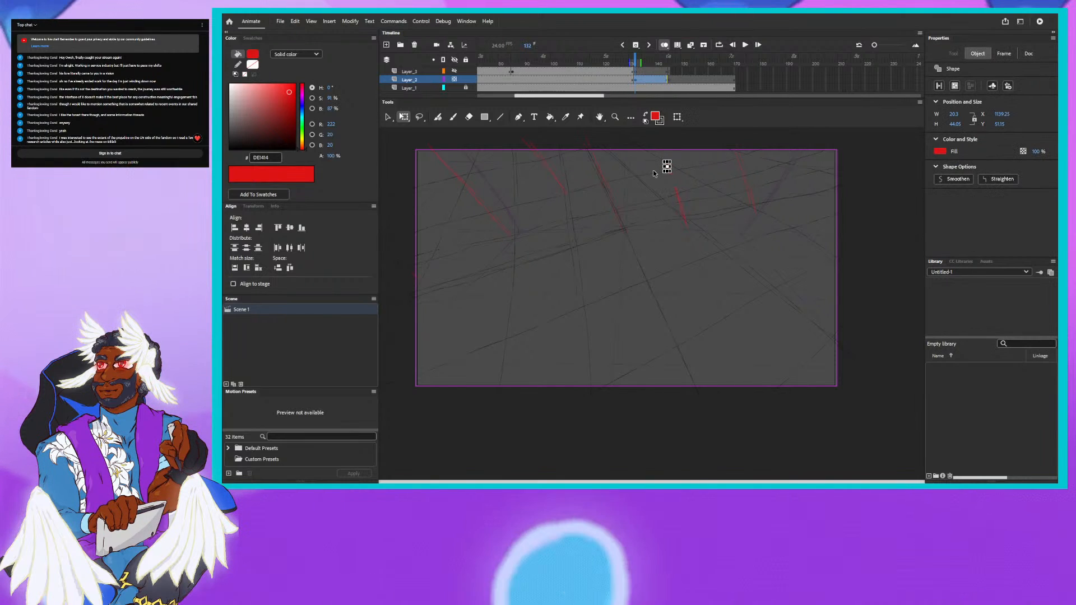
- Select and delete the thick red segments in the middle and at the lower end of the guideline just right of the stage centre
click(677, 195)
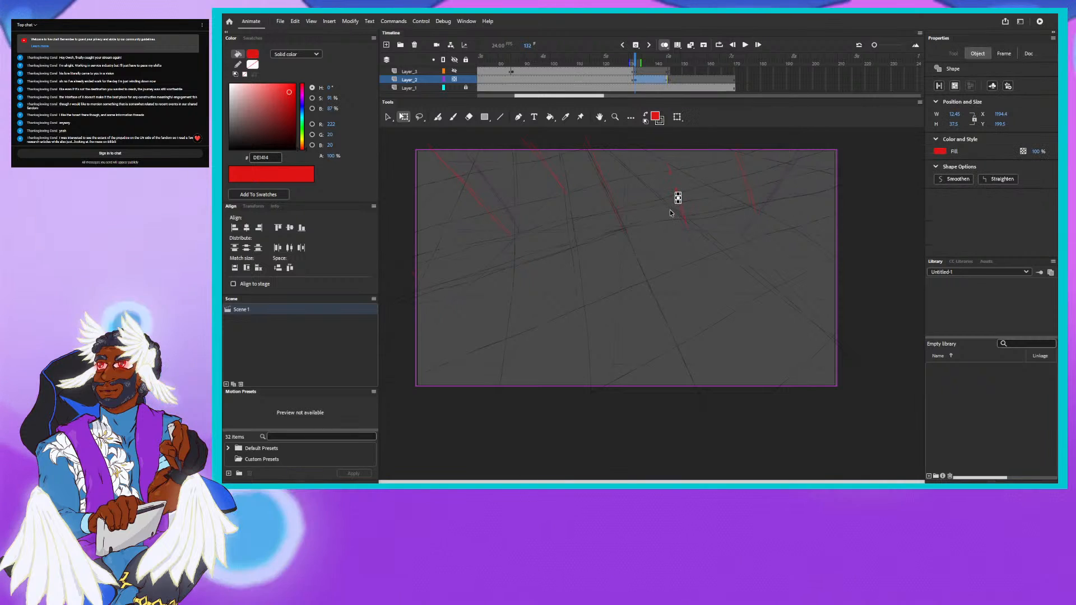
click(670, 213)
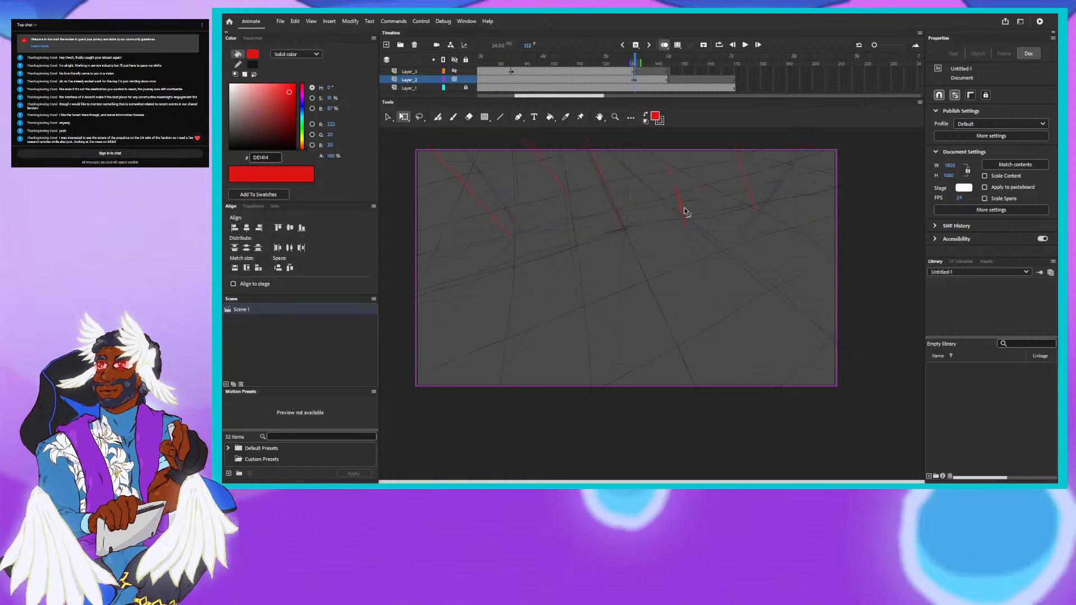
click(679, 209)
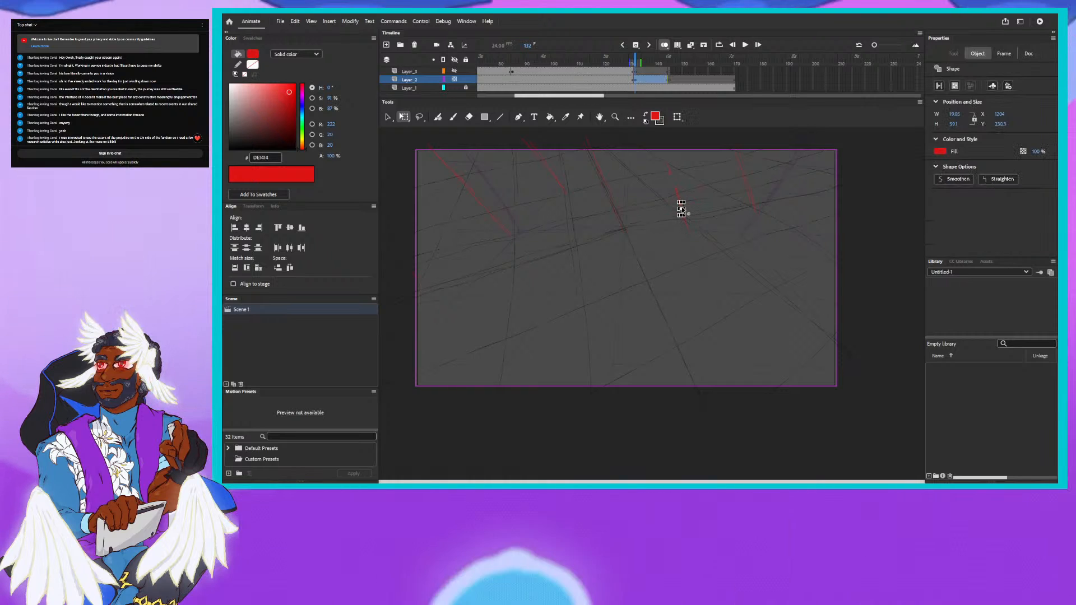
click(684, 211)
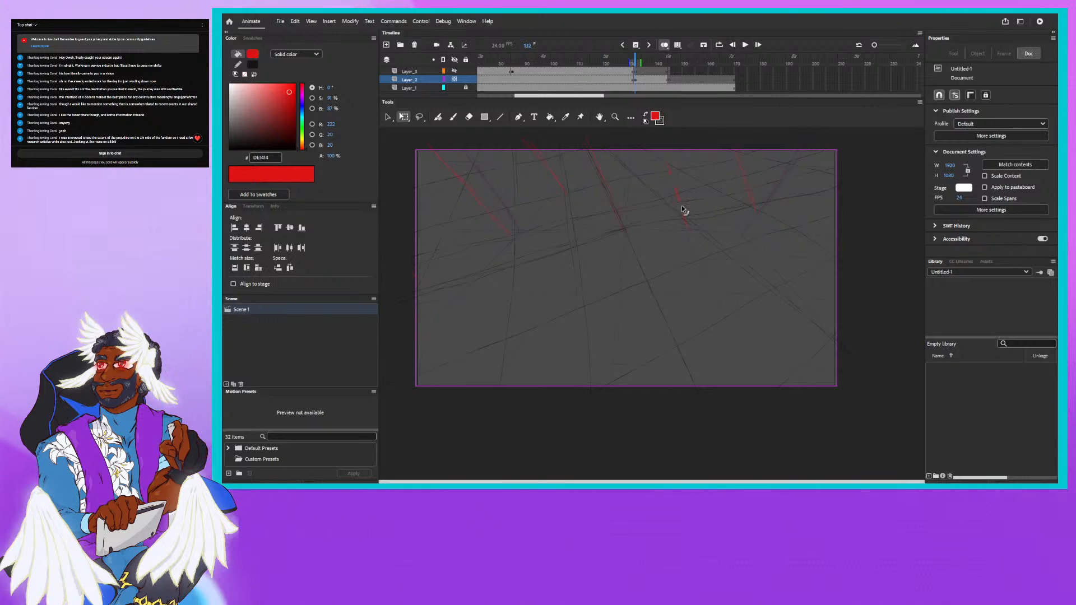
click(681, 204)
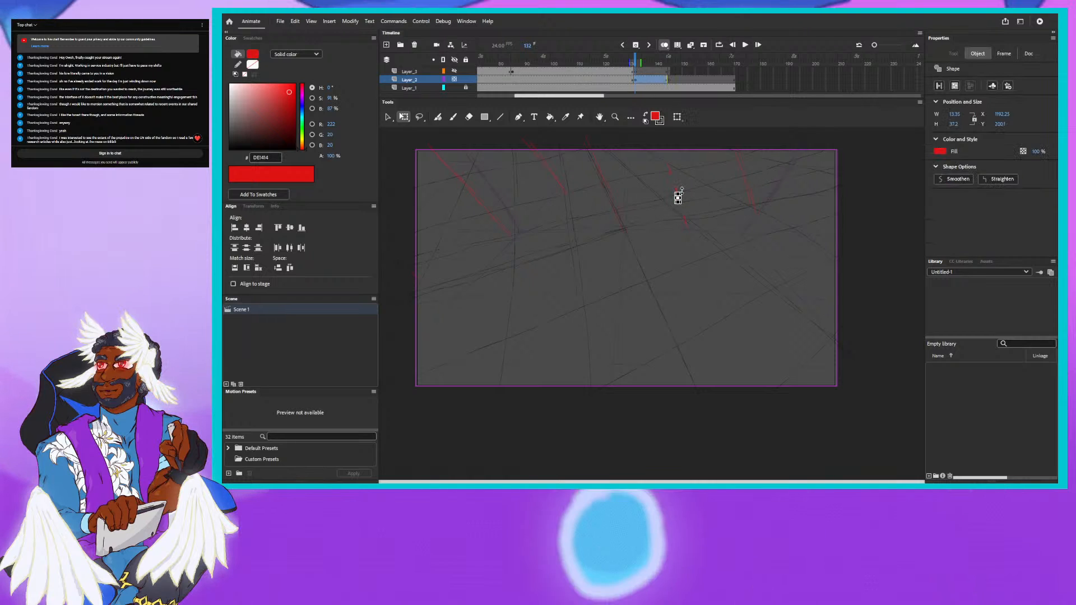
click(683, 195)
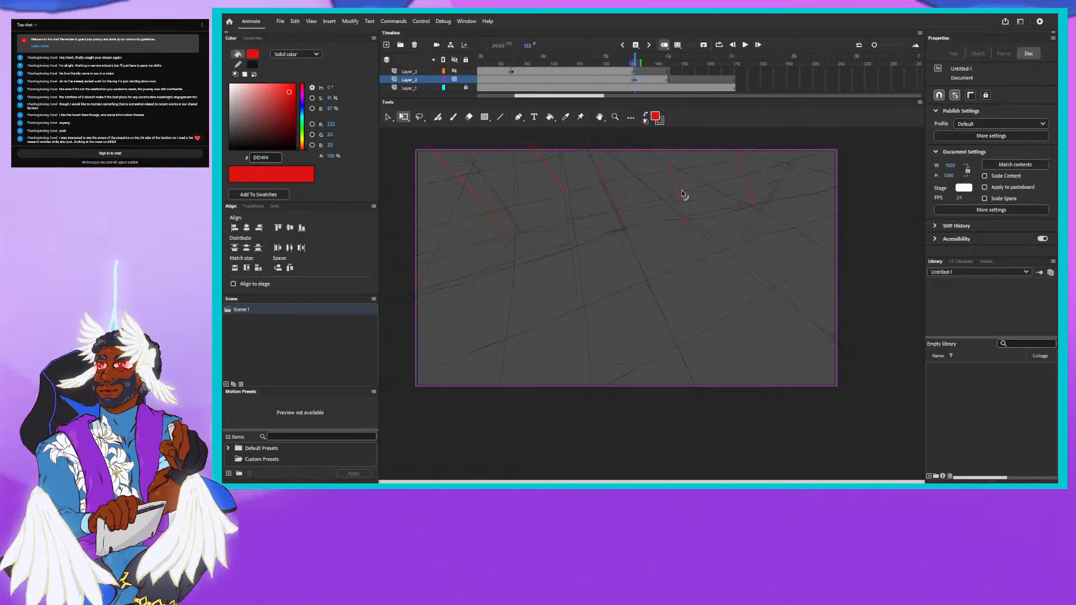
click(685, 223)
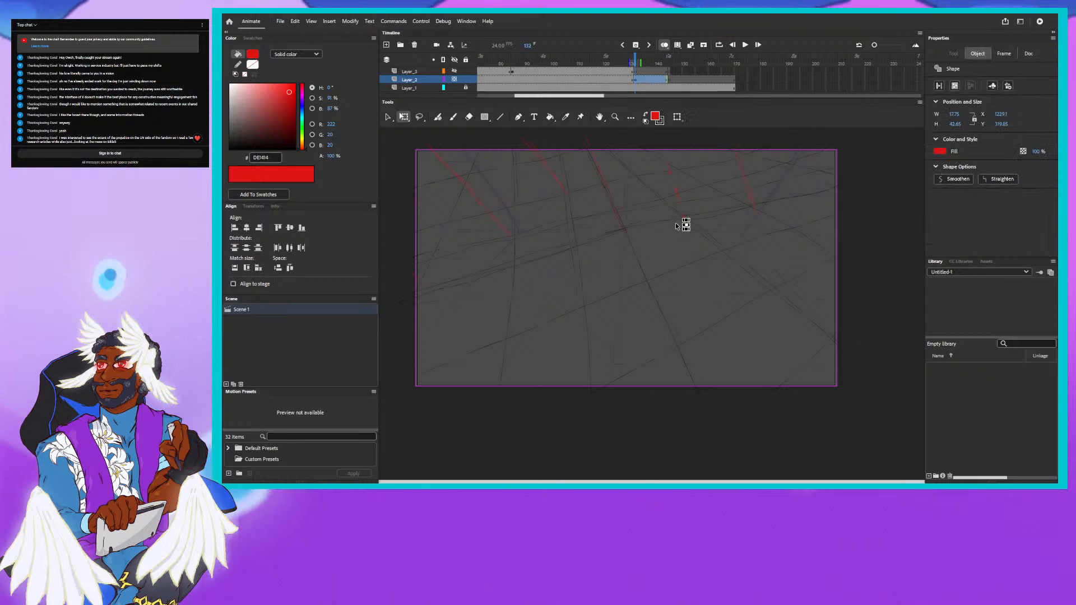
key(Delete)
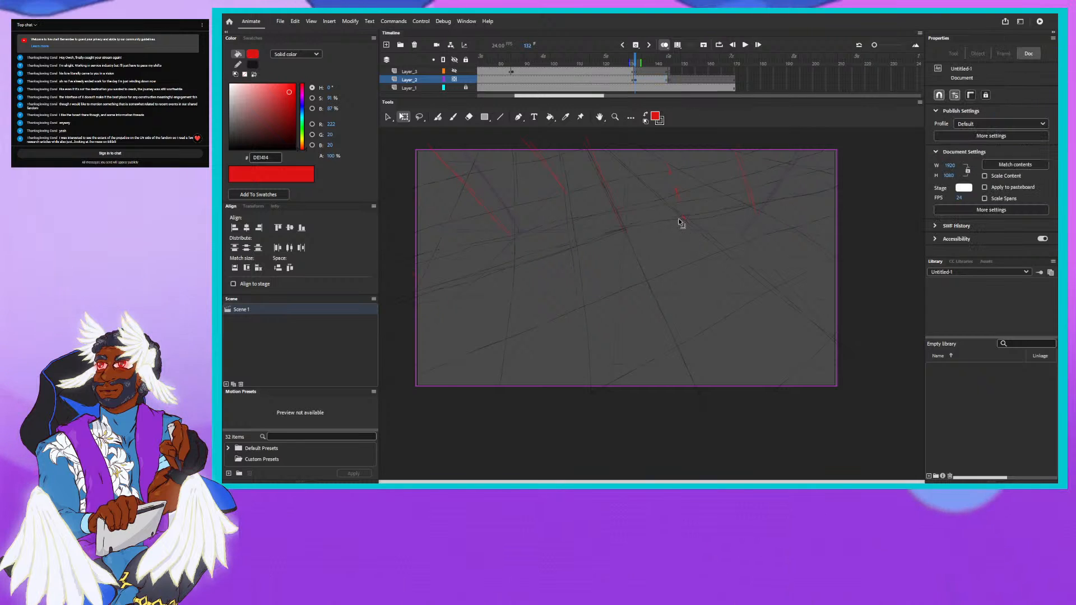
- Select and delete the short red fragments left along the upper part of the guideline just right of the stage centre
click(674, 187)
key(Delete)
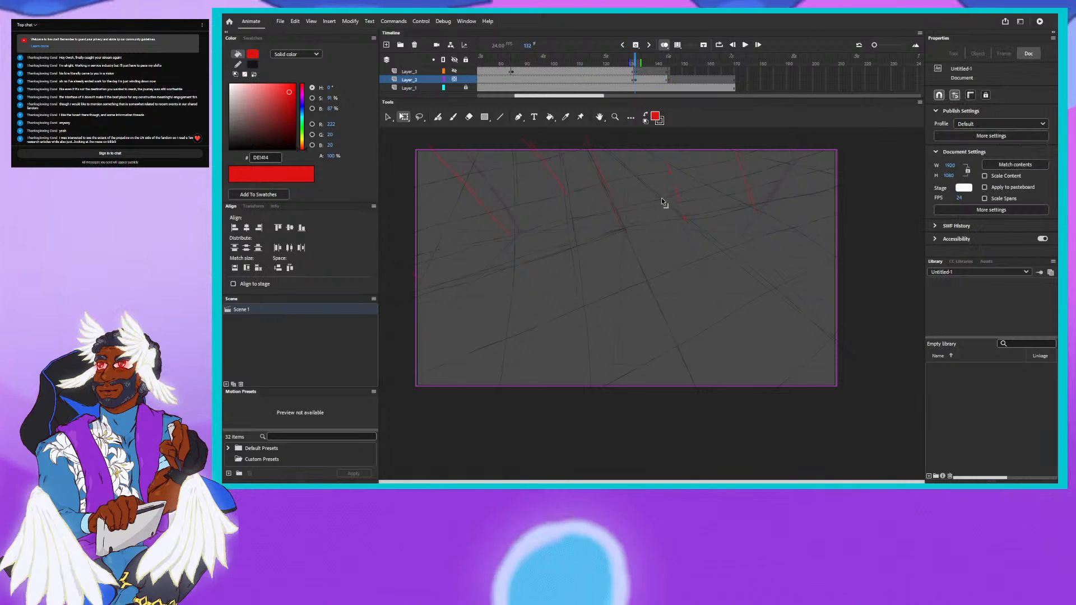
click(673, 186)
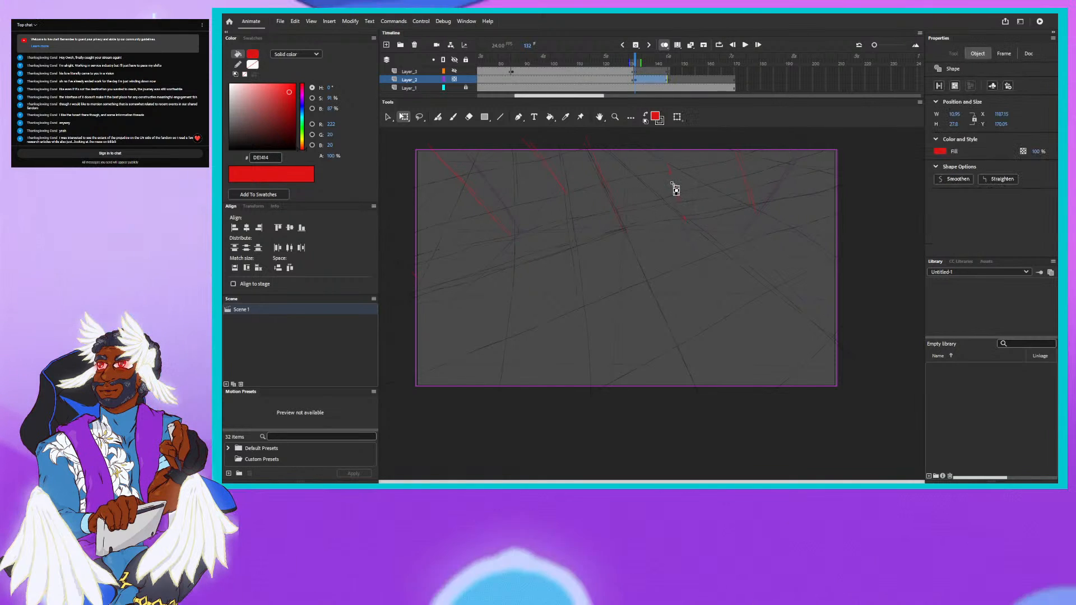
key(Delete)
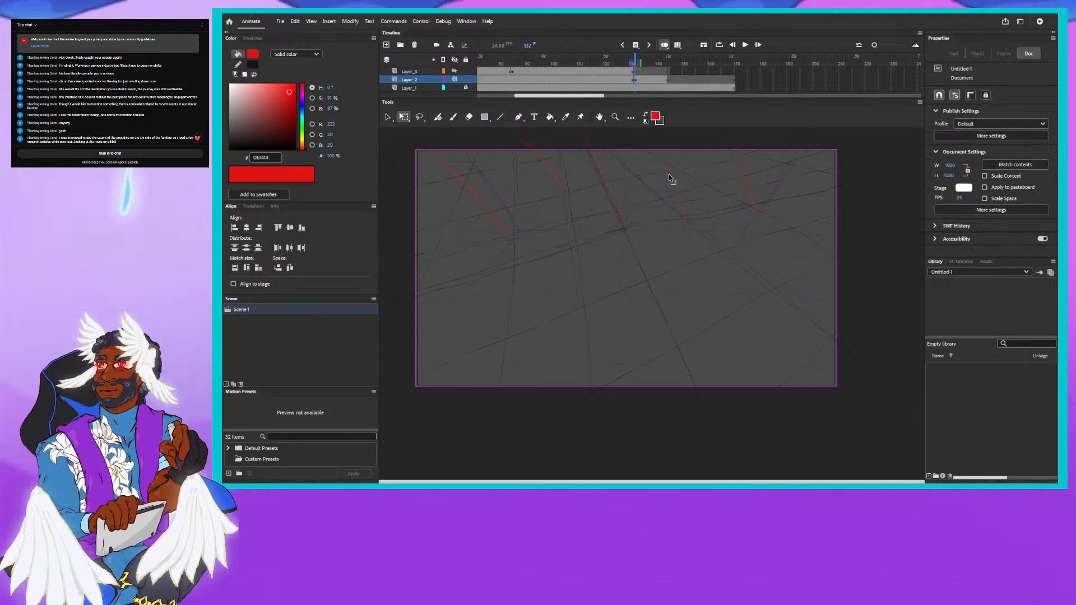
click(670, 173)
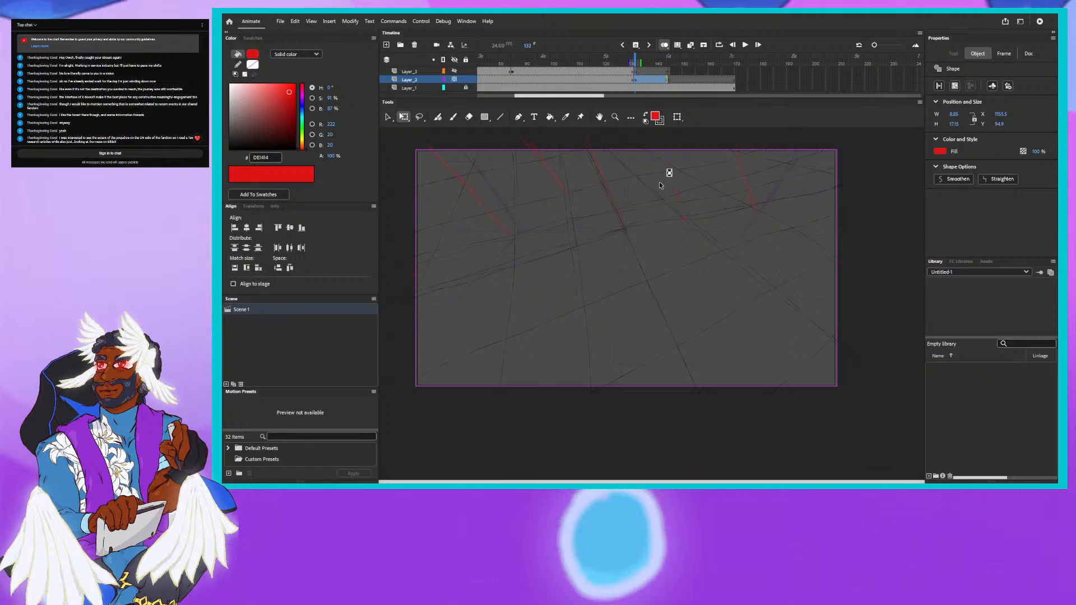
key(Delete)
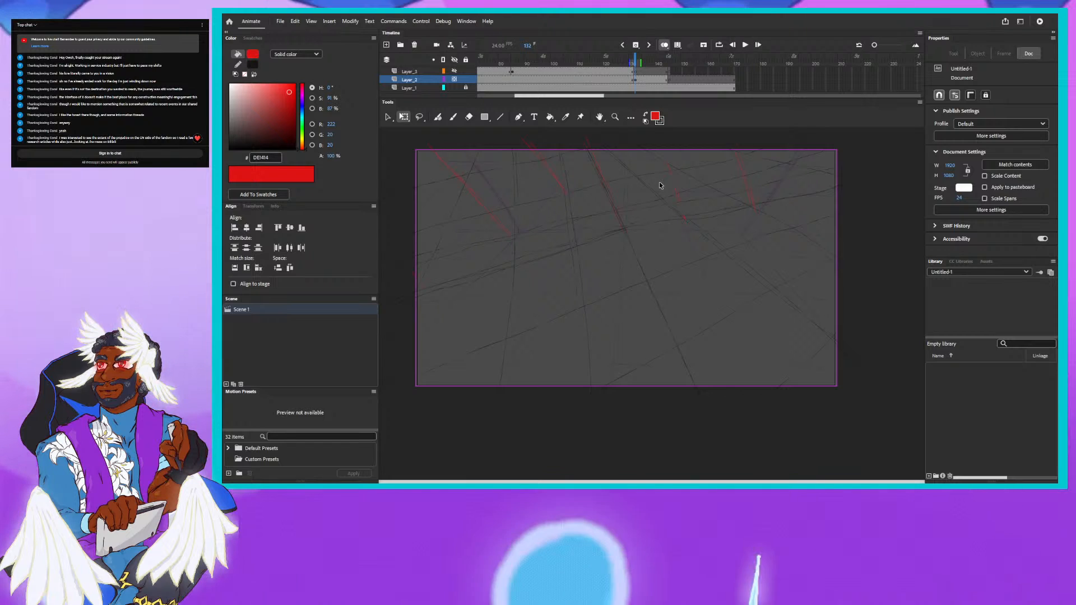
- Draw two short slanted red guidelines across the stage's upper edge right of centre with the Fluid Brush and compare them with the preceding drawing
click(438, 117)
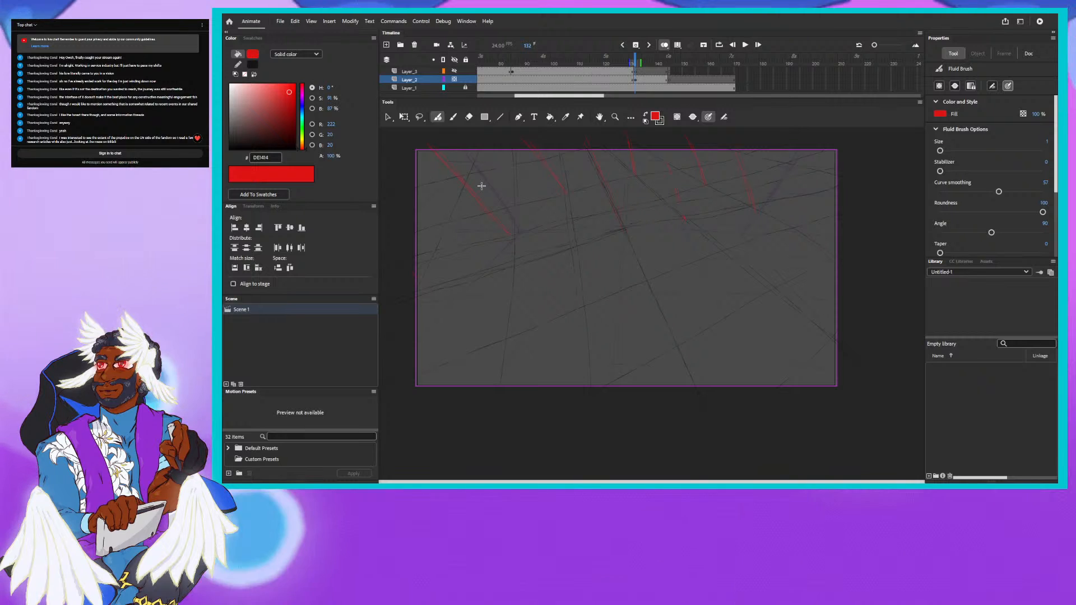
click(637, 61)
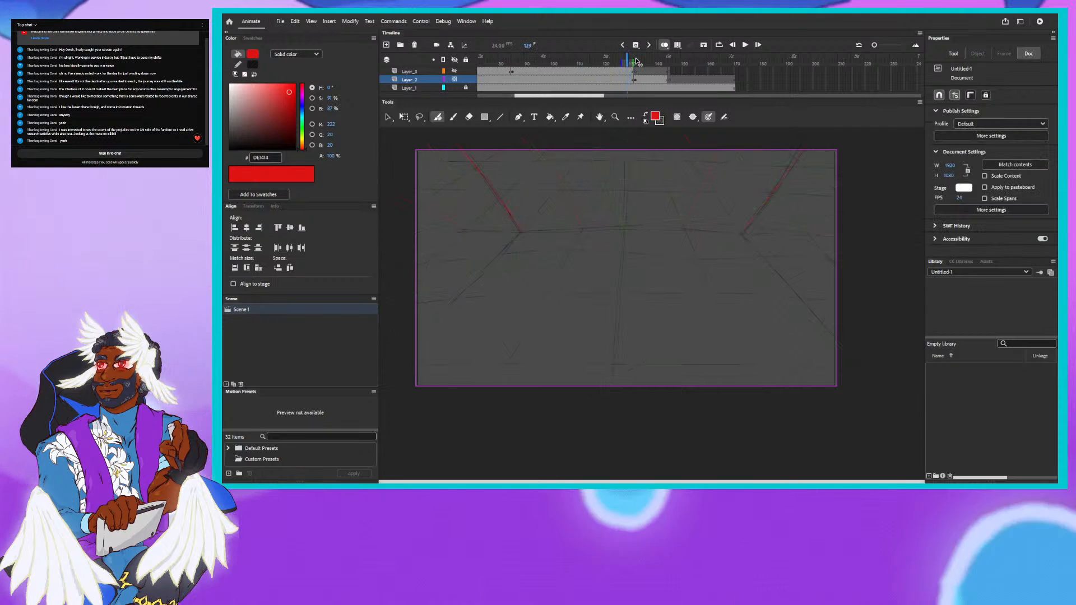
click(637, 60)
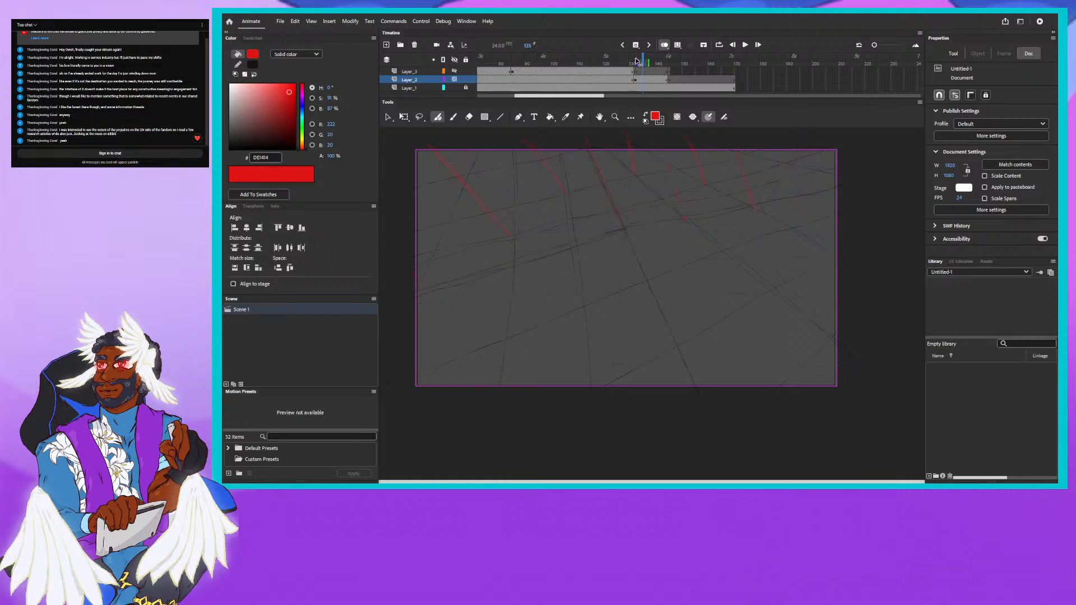
- Check the following drawing, go back to frame 143 and erase the stray red marks along the guideline just right of the stage centre
key(period)
key(period)
key(period)
key(period)
key(period)
key(period)
key(period)
key(period)
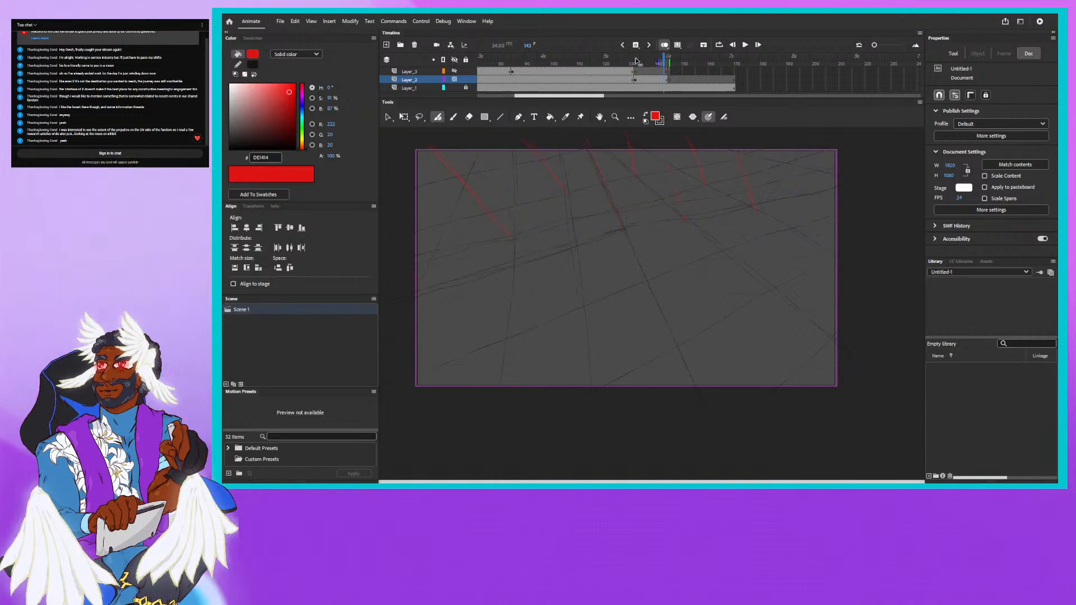
key(period)
key(period)
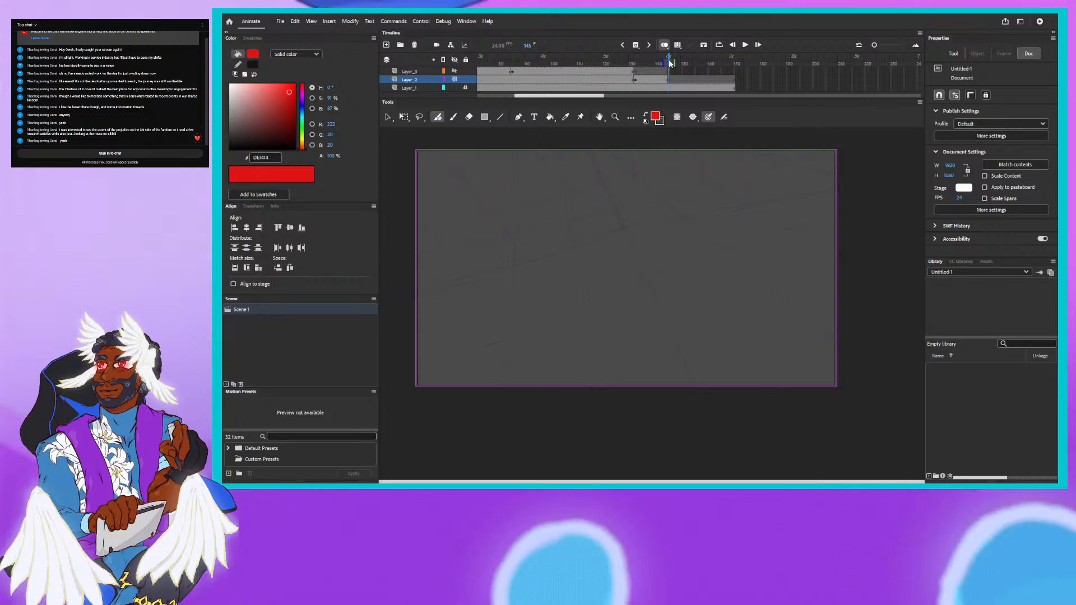
key(comma)
key(comma)
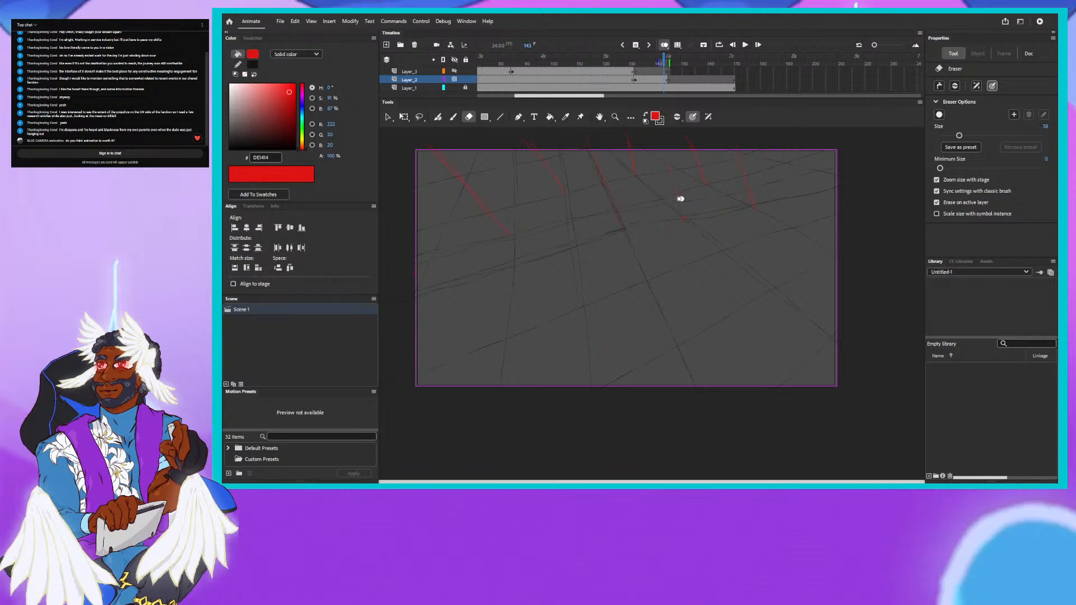
mouse_move(678, 200)
mouse_down()
mouse_move(724, 199)
mouse_move(683, 202)
mouse_up()
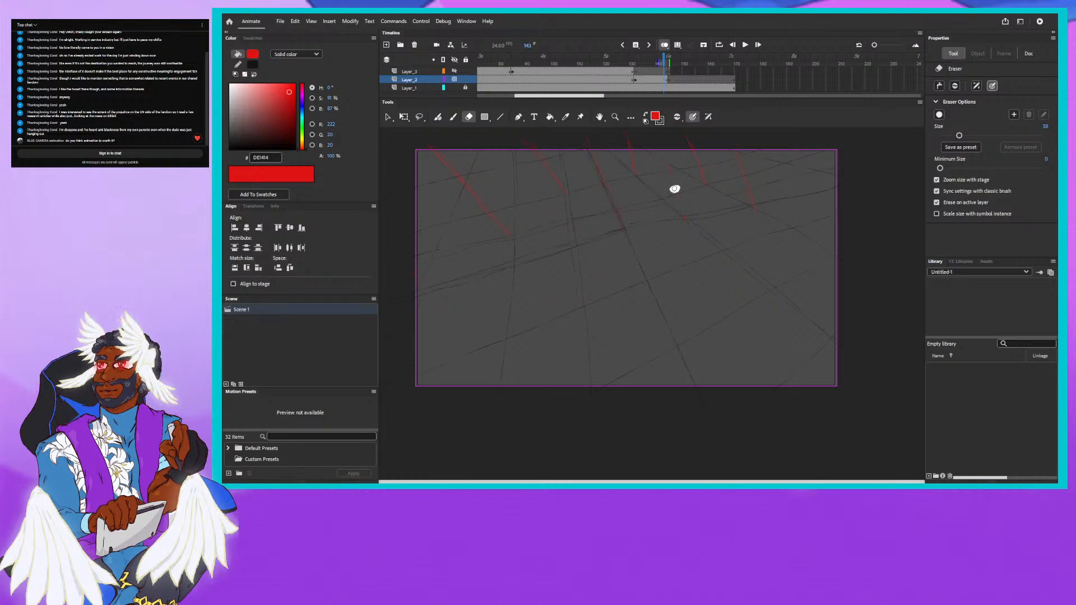
drag(667, 172, 665, 167)
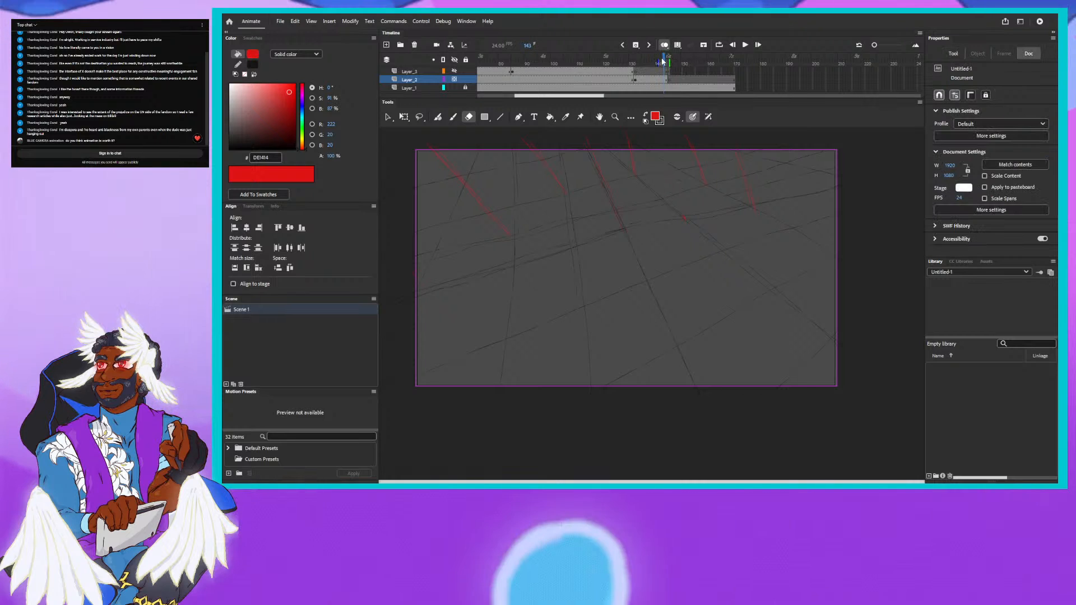
- Go to frame 130 of the preceding drawing and make the hidden top layer with the character sketch visible
drag(663, 60, 627, 60)
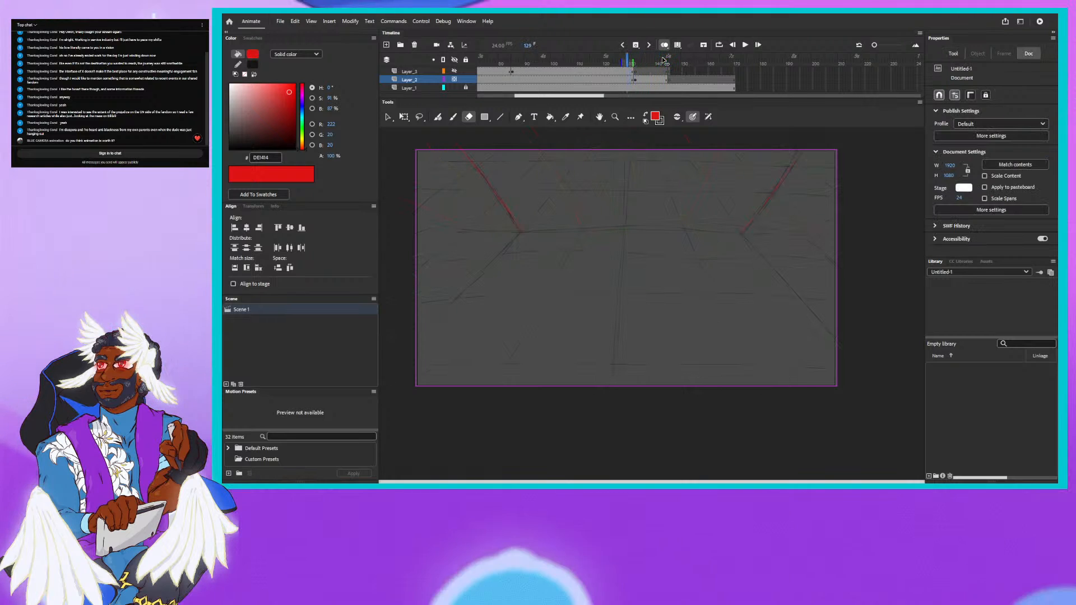
click(630, 66)
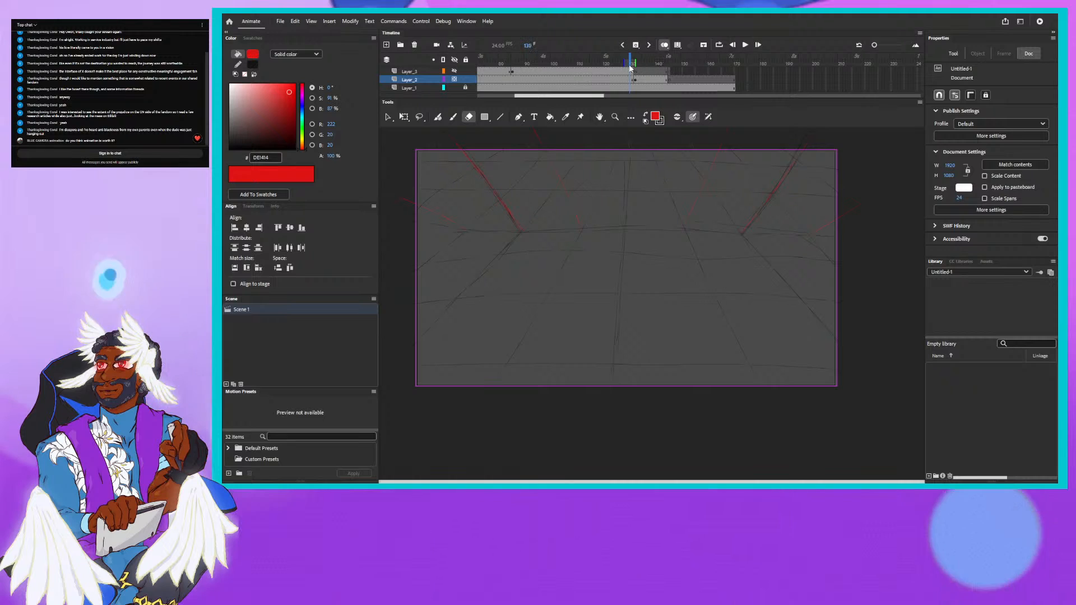
click(454, 71)
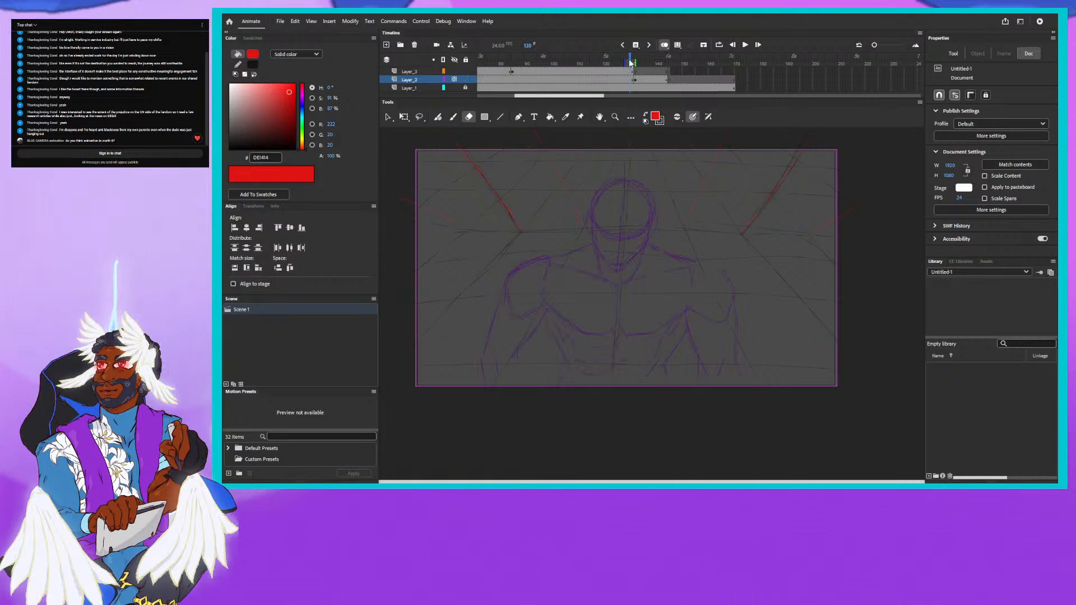
drag(631, 62, 634, 63)
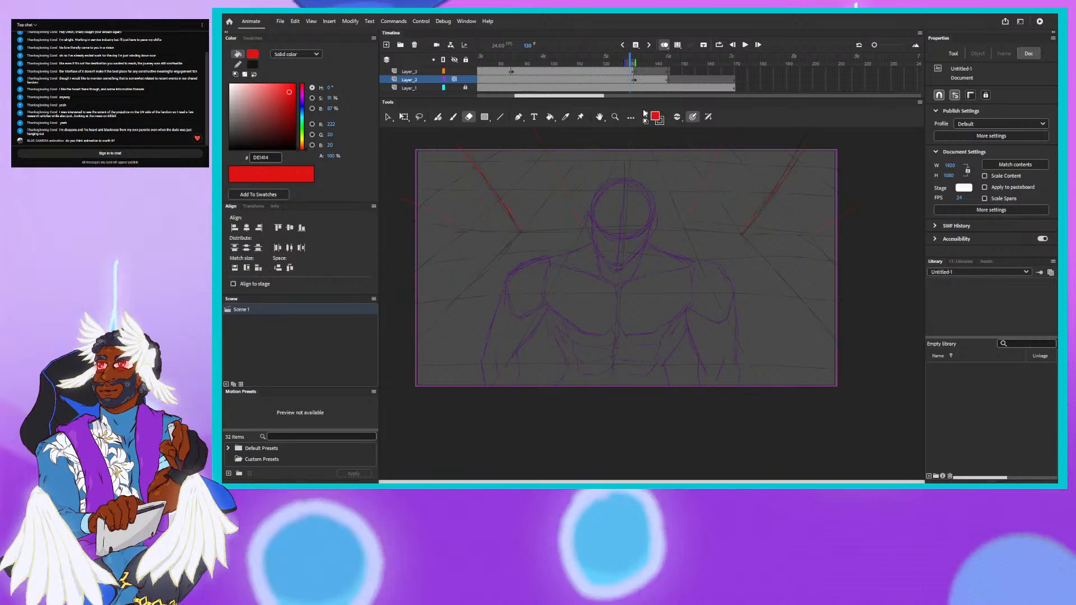
- Sample the character sketch's purple 502765 as the fill colour and return to the tilted grid drawing
key(e)
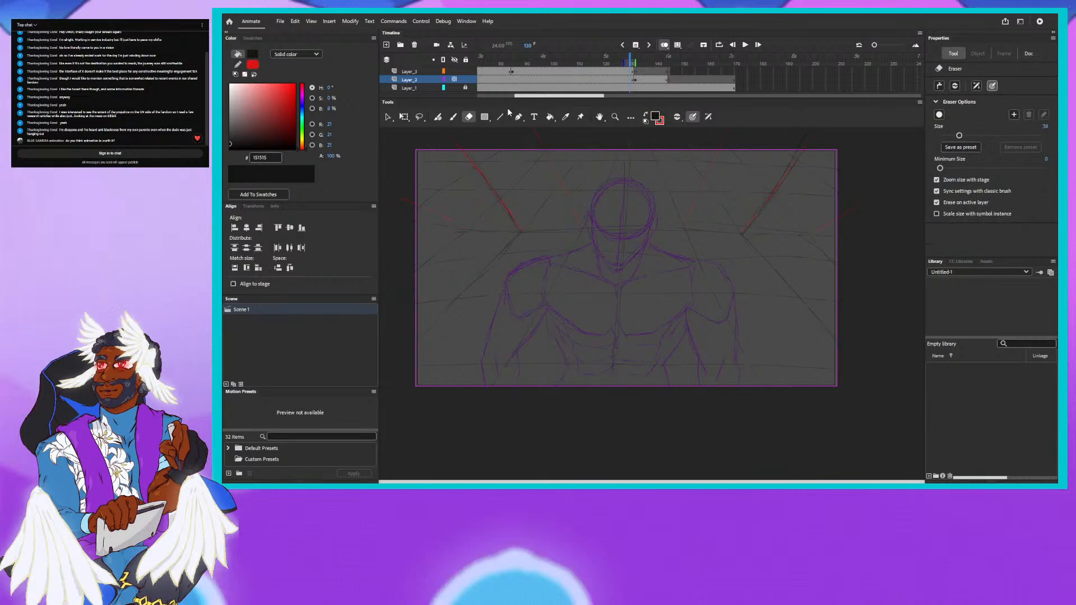
click(565, 117)
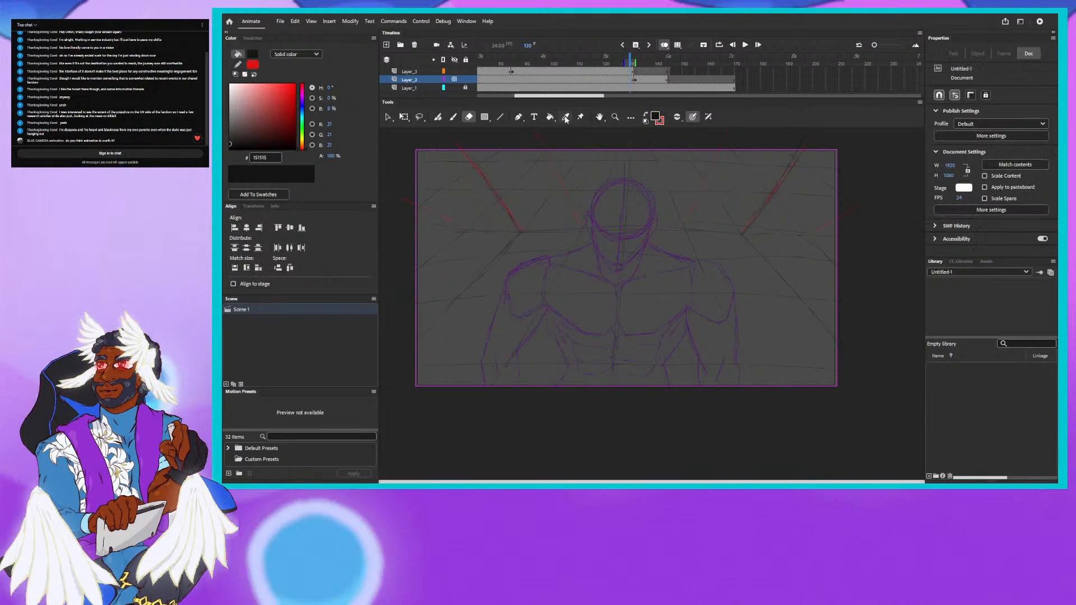
click(596, 218)
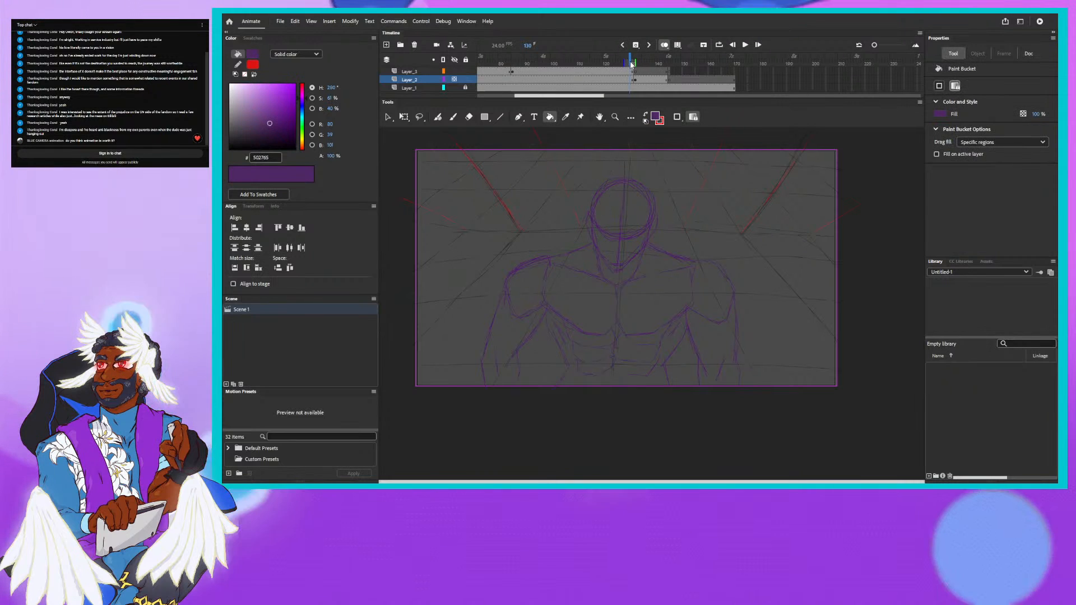
drag(631, 60, 643, 60)
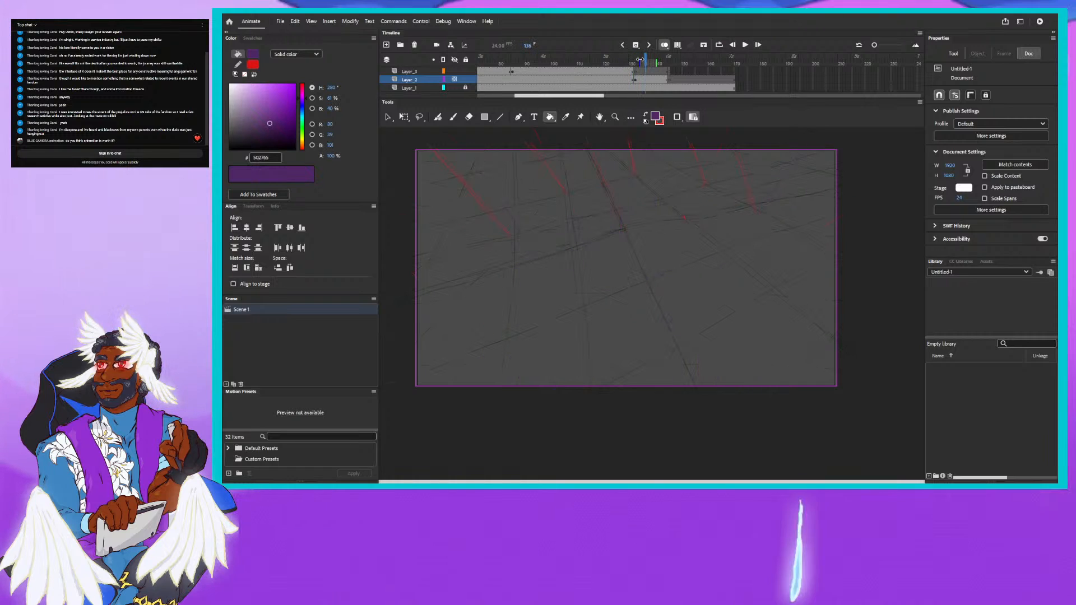
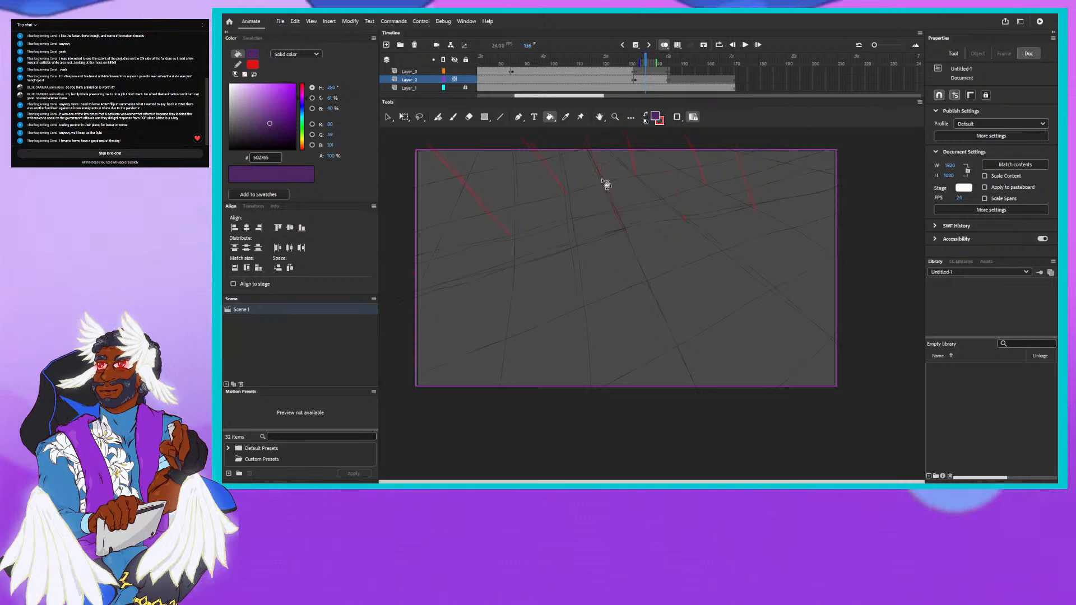
- Sketch the character's head and upper body on the tilted grid layer at frame 134 with the Fluid Brush in purple 502765
click(646, 114)
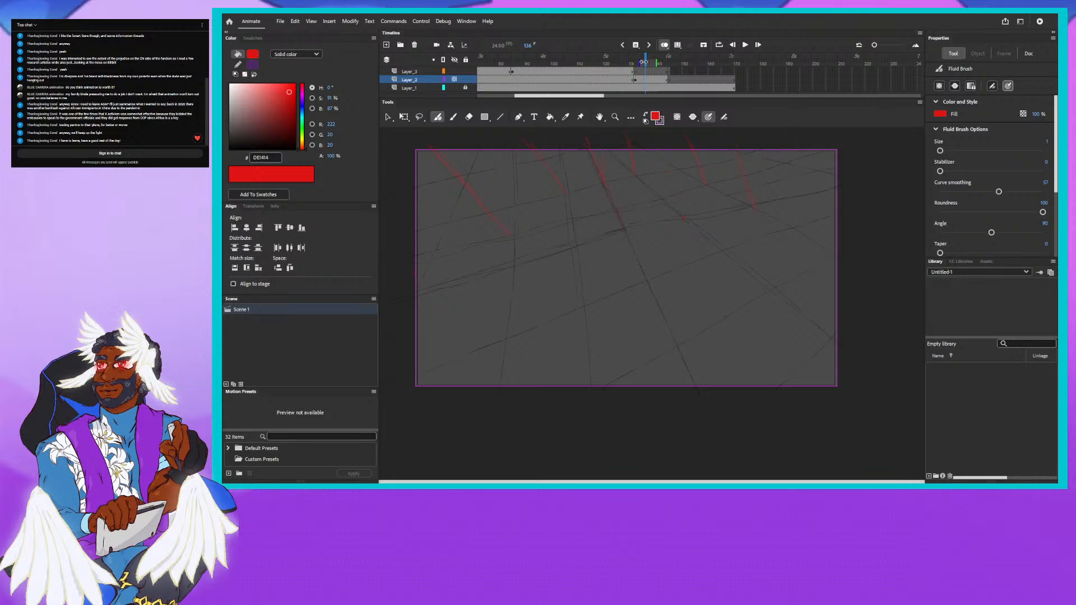
drag(643, 62, 627, 63)
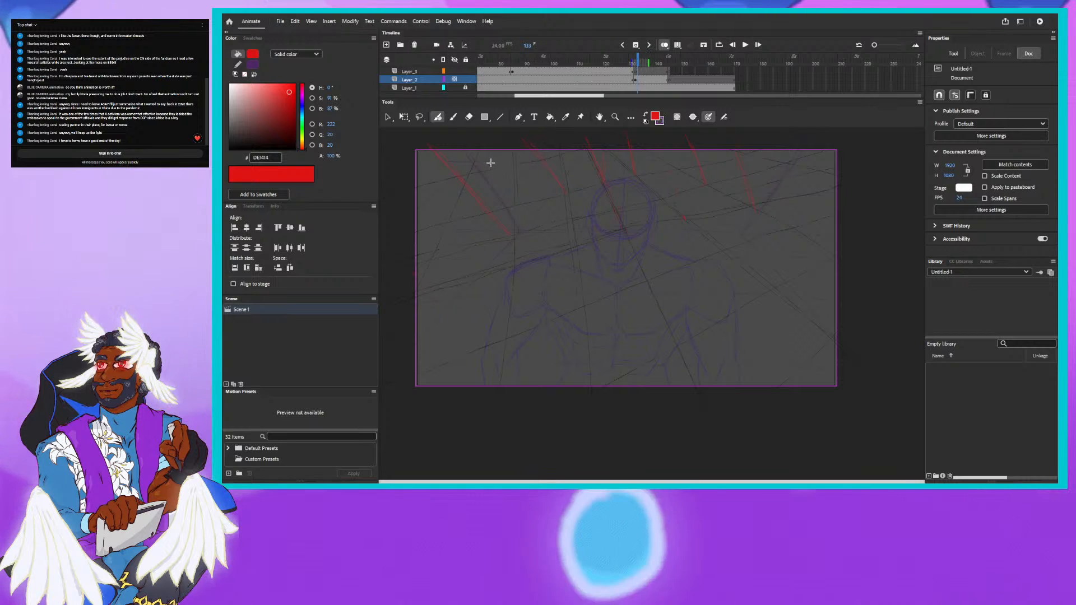
click(646, 115)
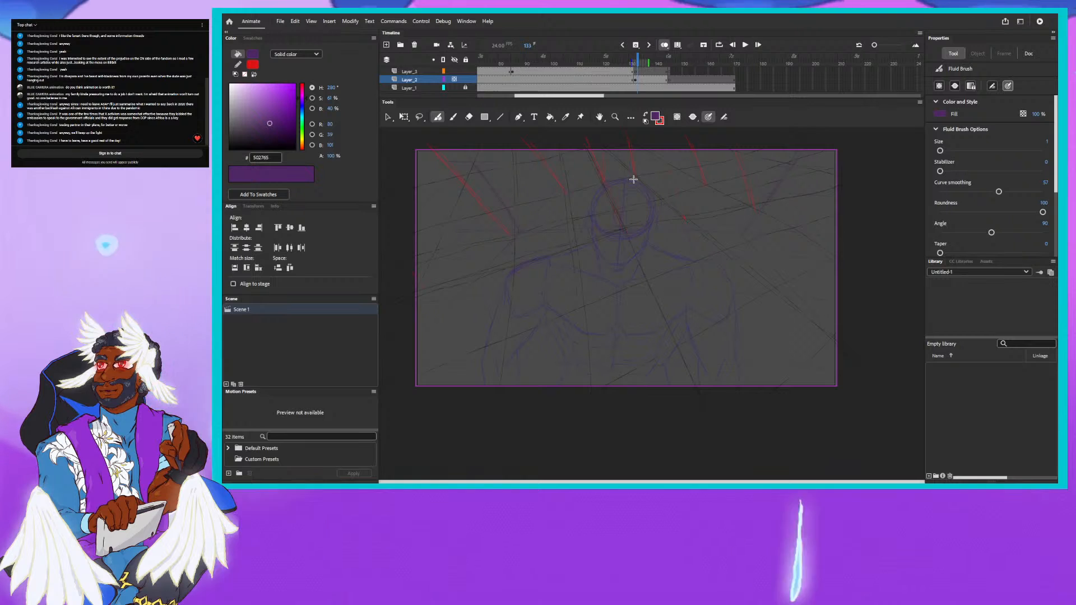
click(639, 60)
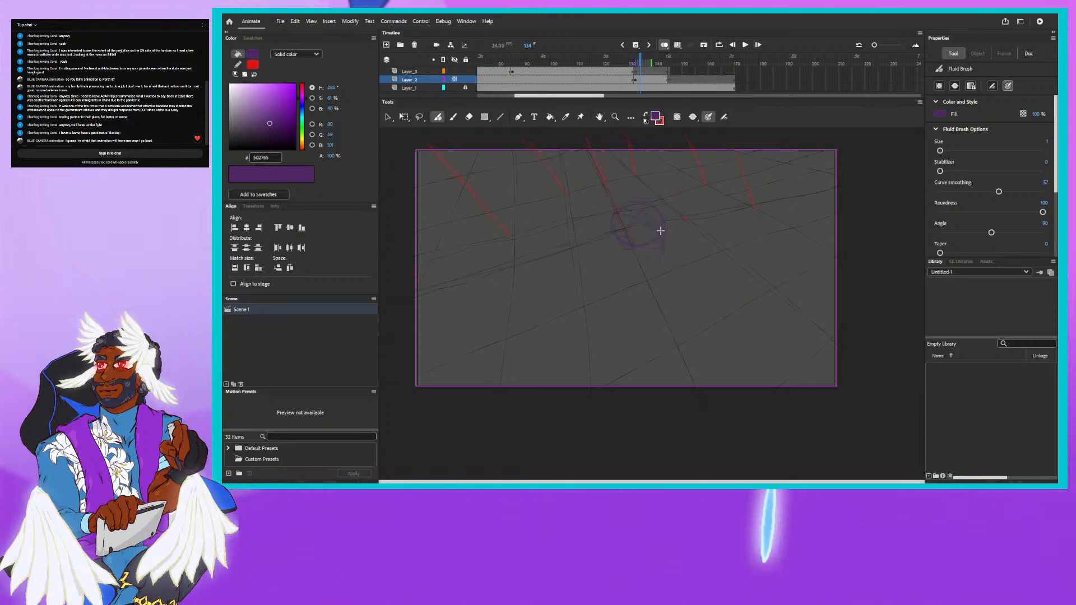
drag(661, 231, 658, 271)
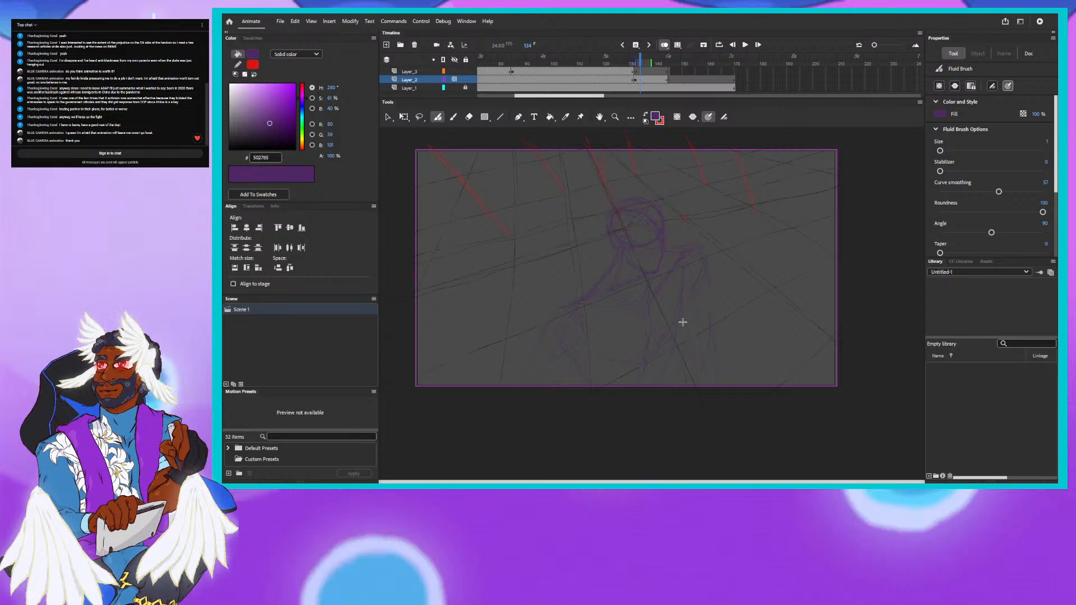
- Check the grid layer's content by toggling its visibility and undo the latest Fluid Brush strokes of the character sketch
click(453, 80)
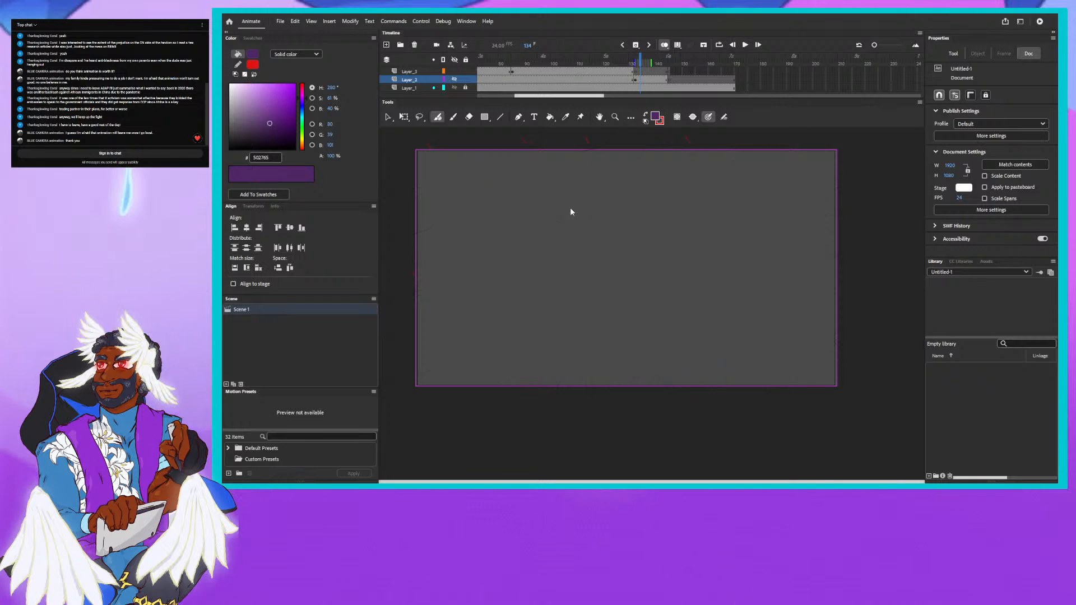
key(ctrl+z)
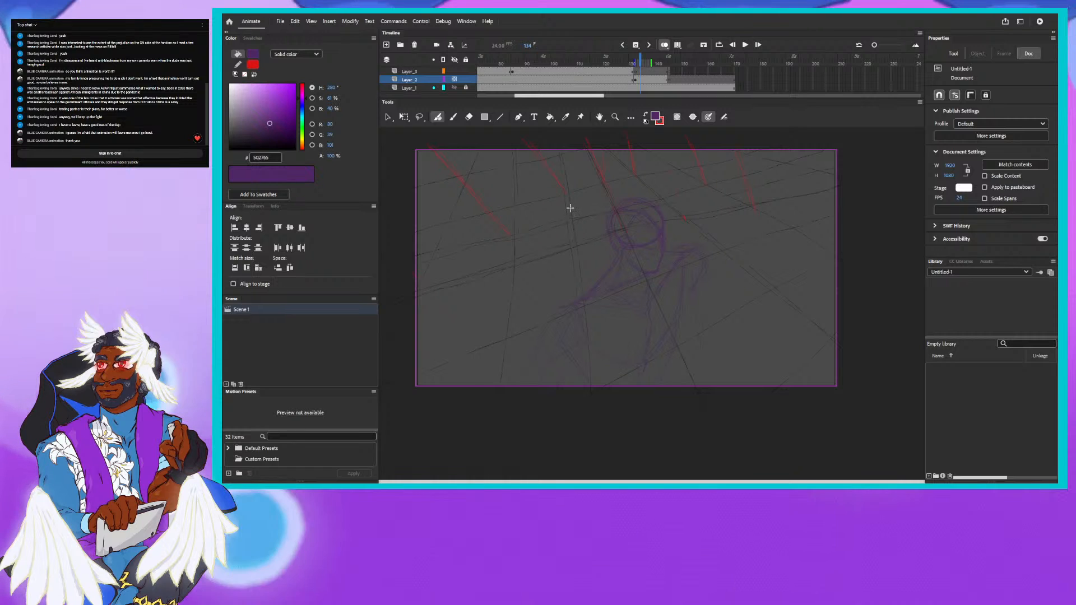
click(280, 21)
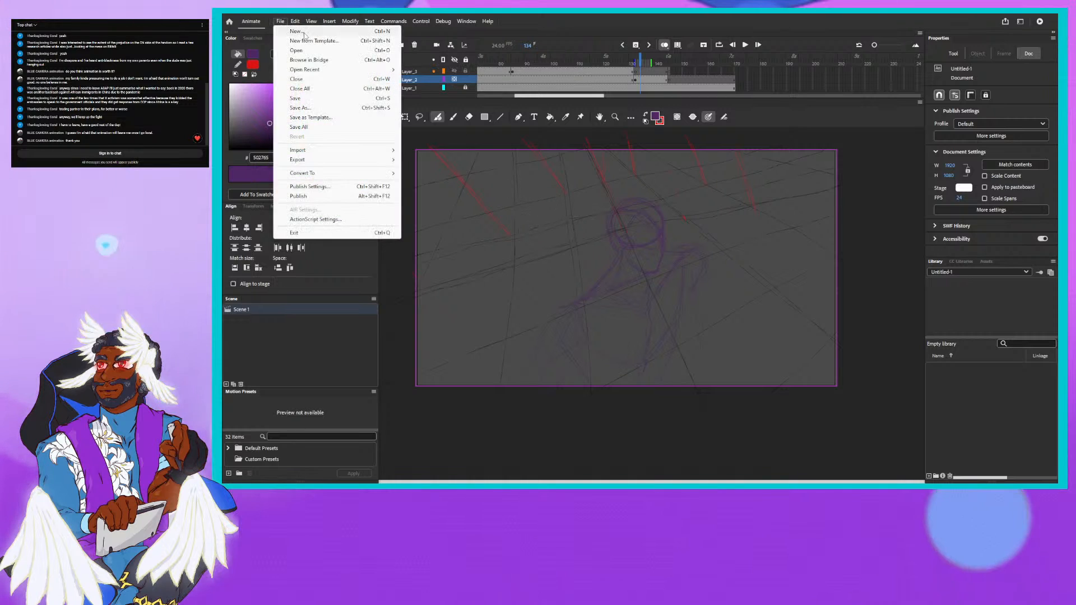
mouse_move(295, 21)
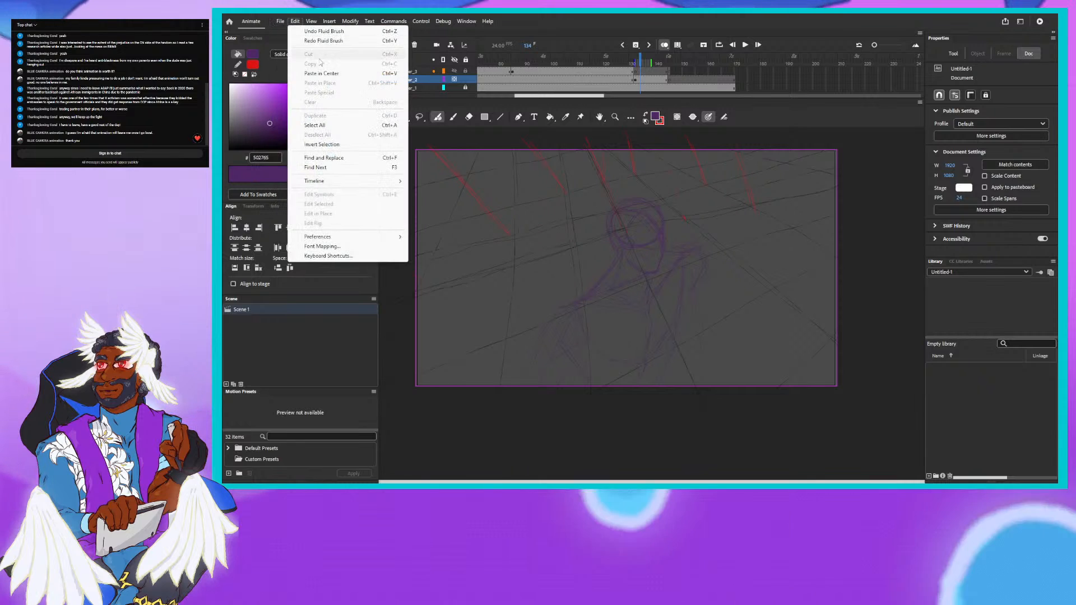
click(318, 33)
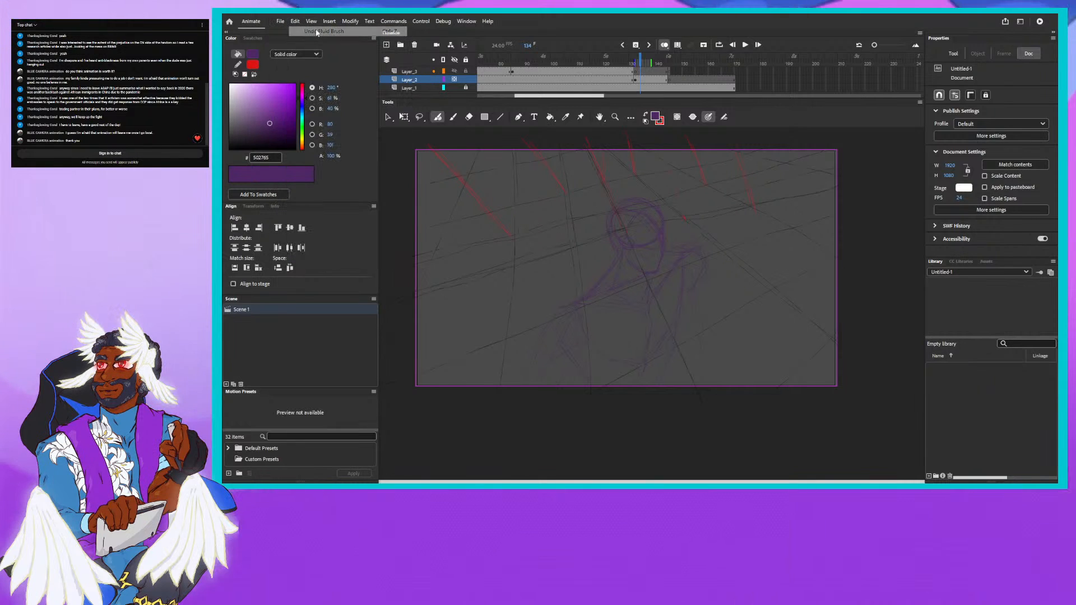
click(296, 22)
click(317, 32)
click(297, 22)
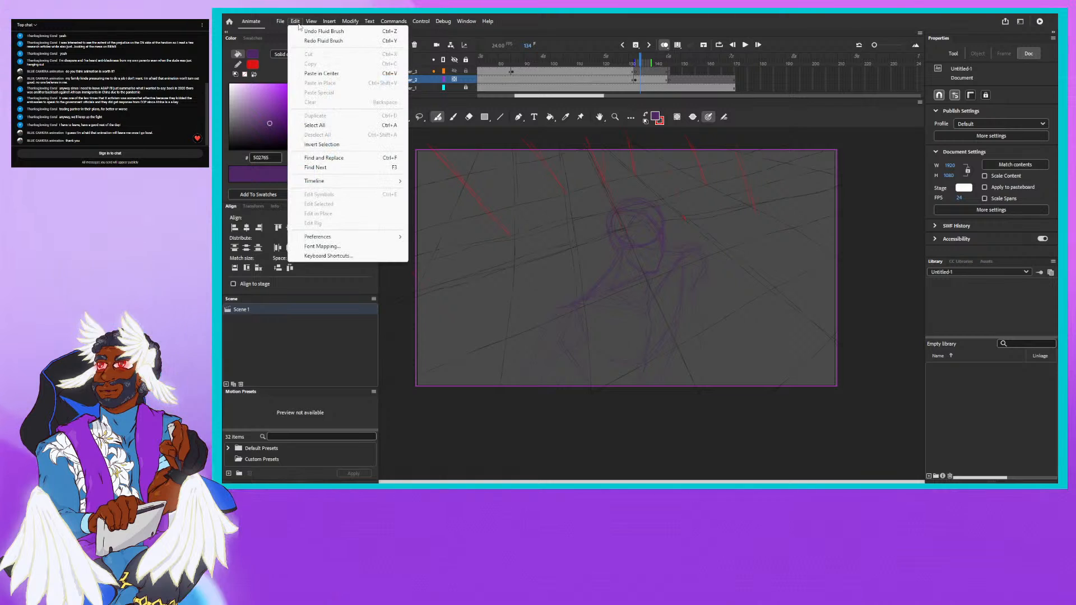
click(307, 32)
click(295, 25)
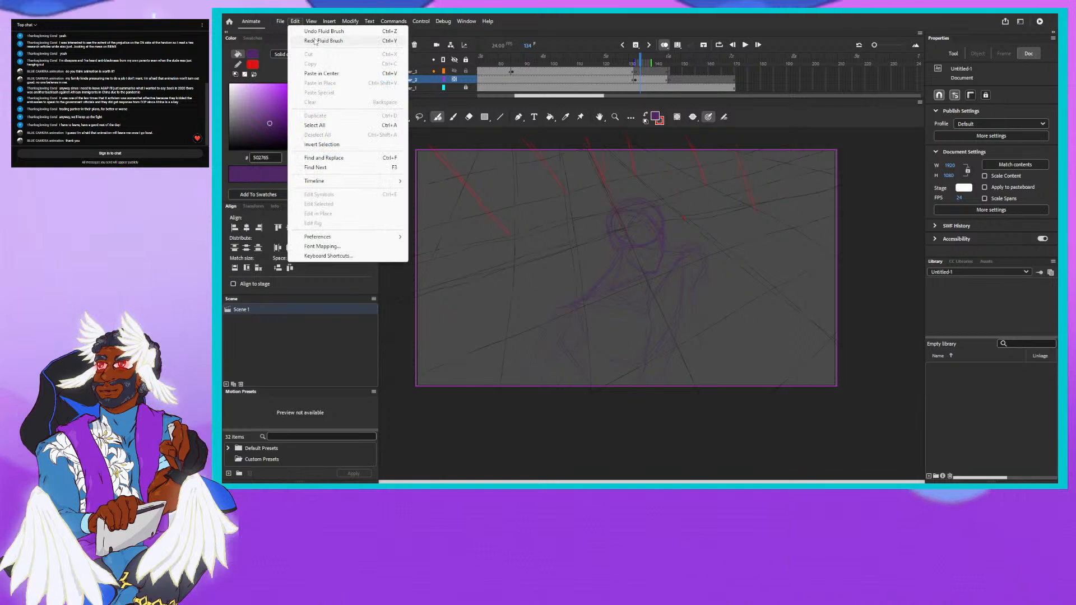
click(310, 32)
click(285, 22)
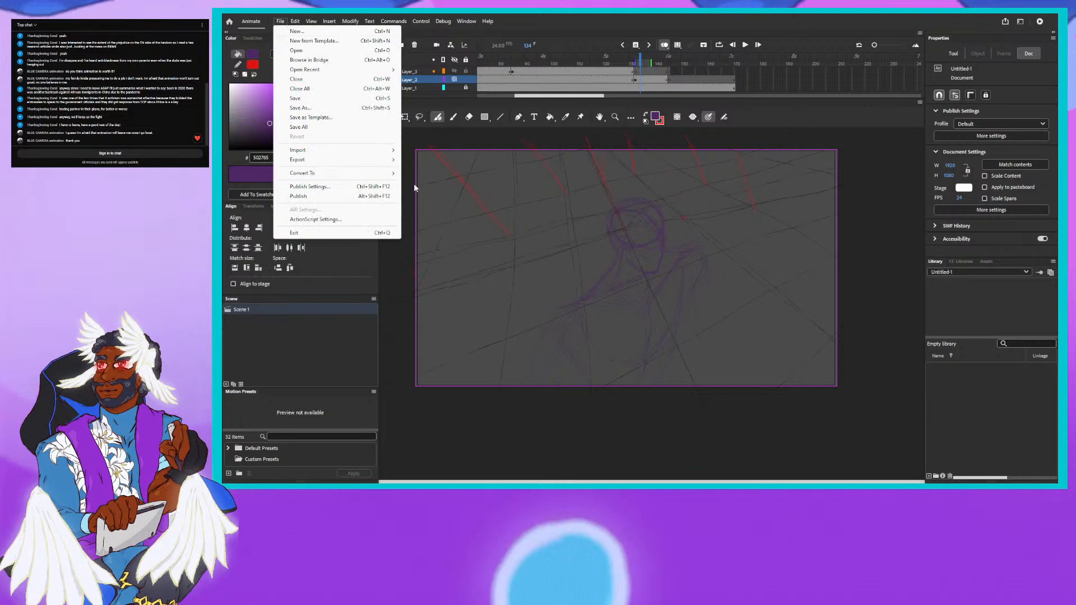
click(659, 250)
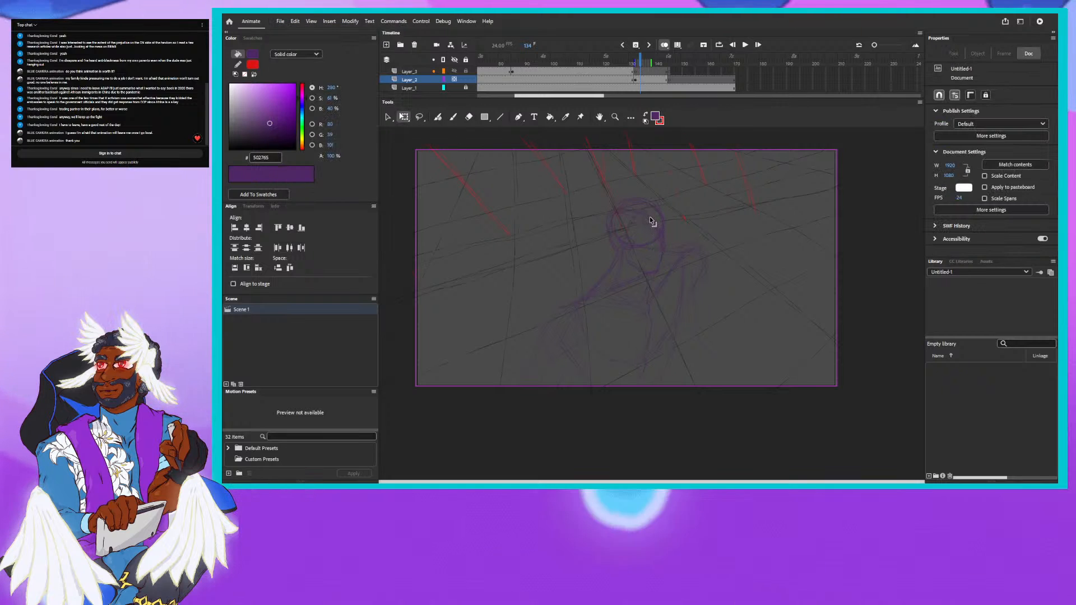
- Delete the character sketch's face, neck, shoulder and arm strokes from the tilted grid layer
click(659, 235)
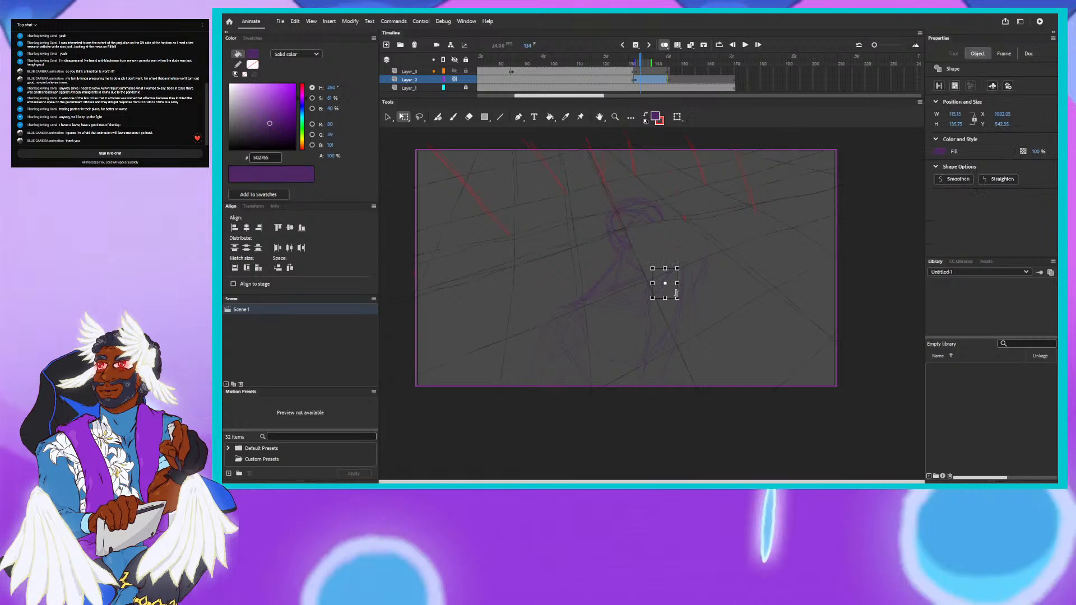
click(676, 296)
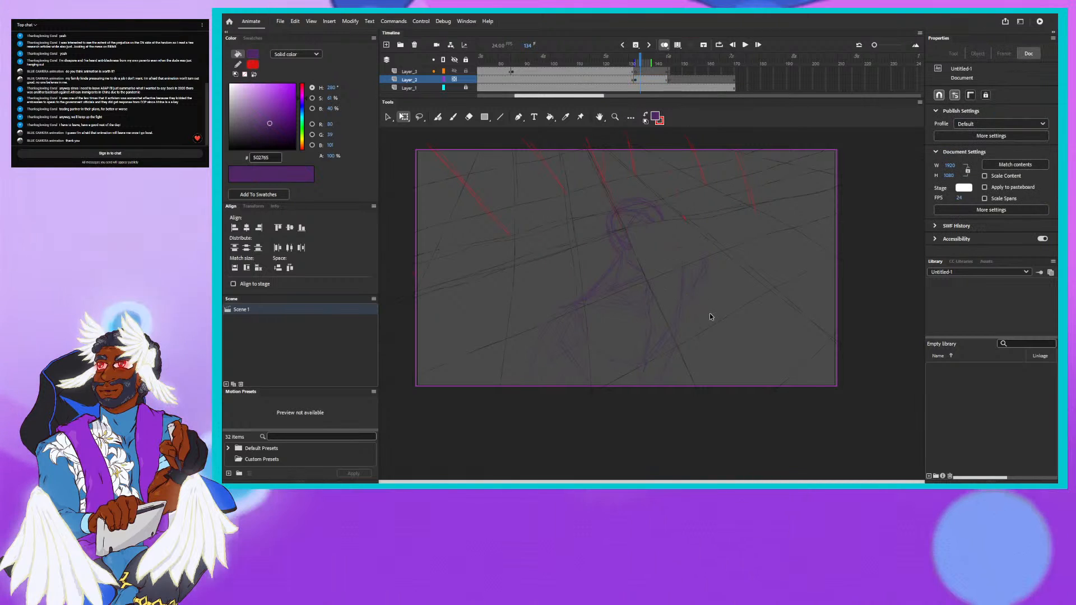
click(682, 296)
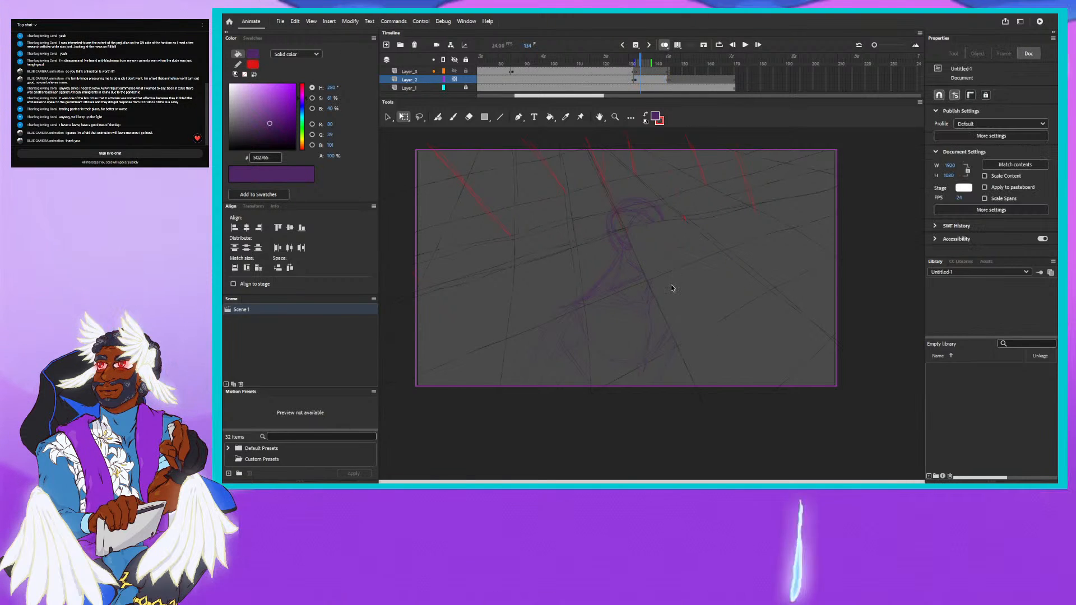
click(592, 292)
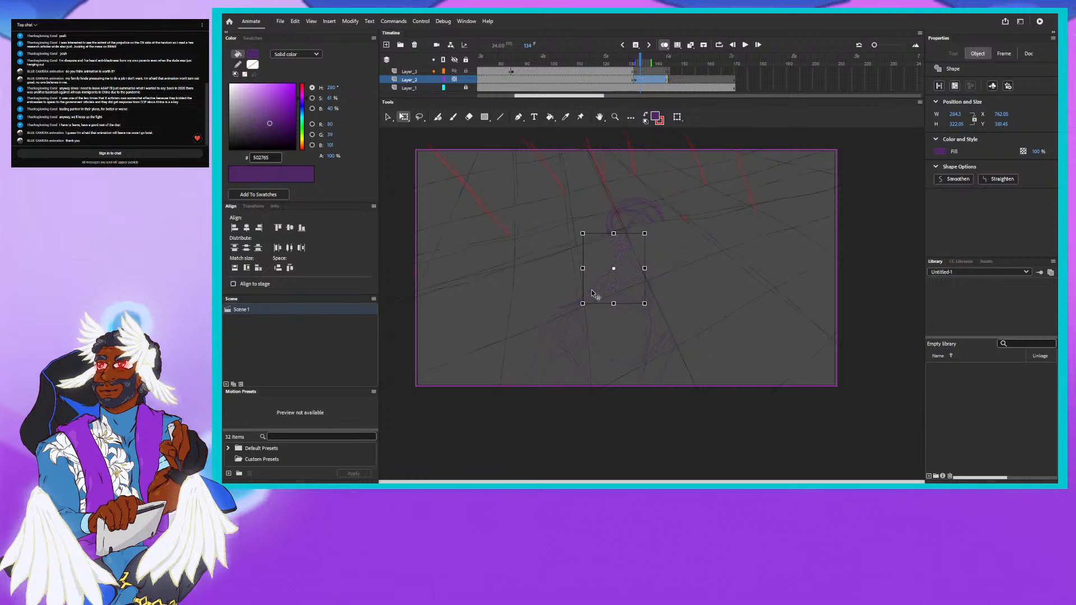
key(Delete)
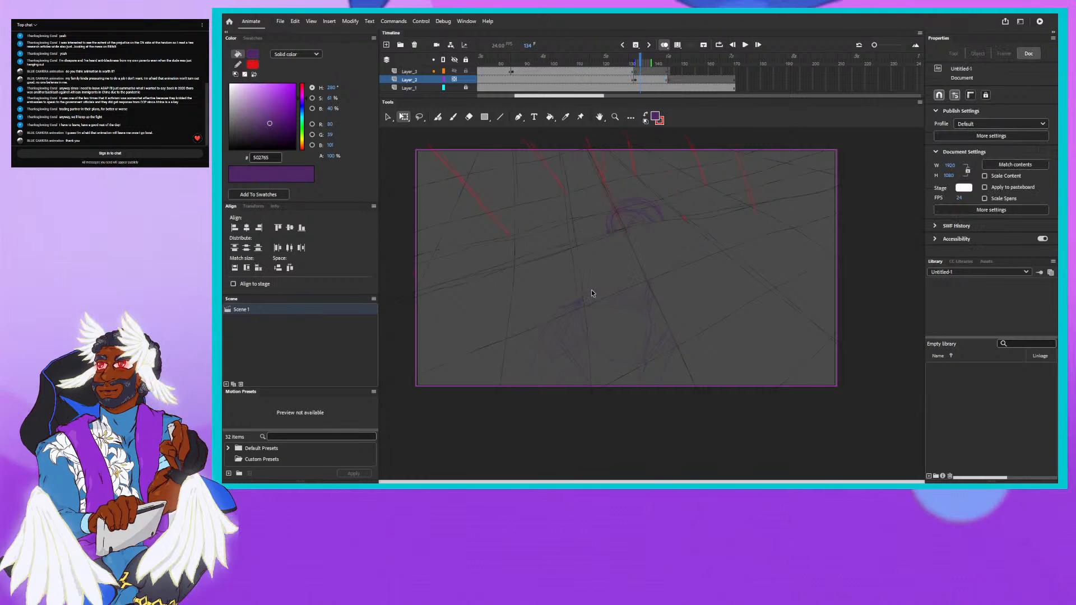
- Delete the head outline and torso strokes of the character sketch from the tilted grid layer
click(611, 223)
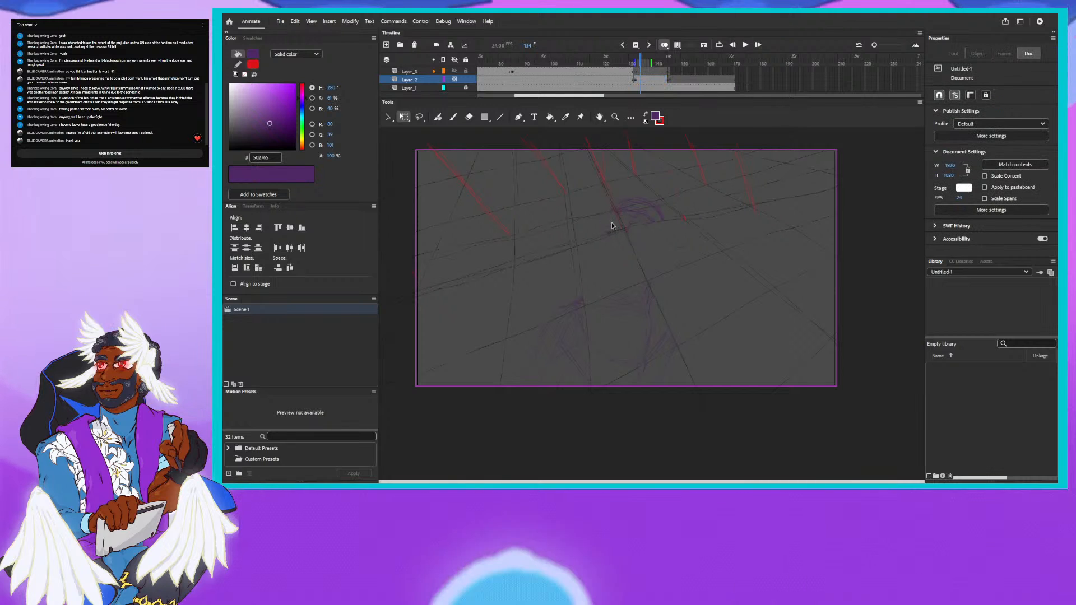
click(640, 216)
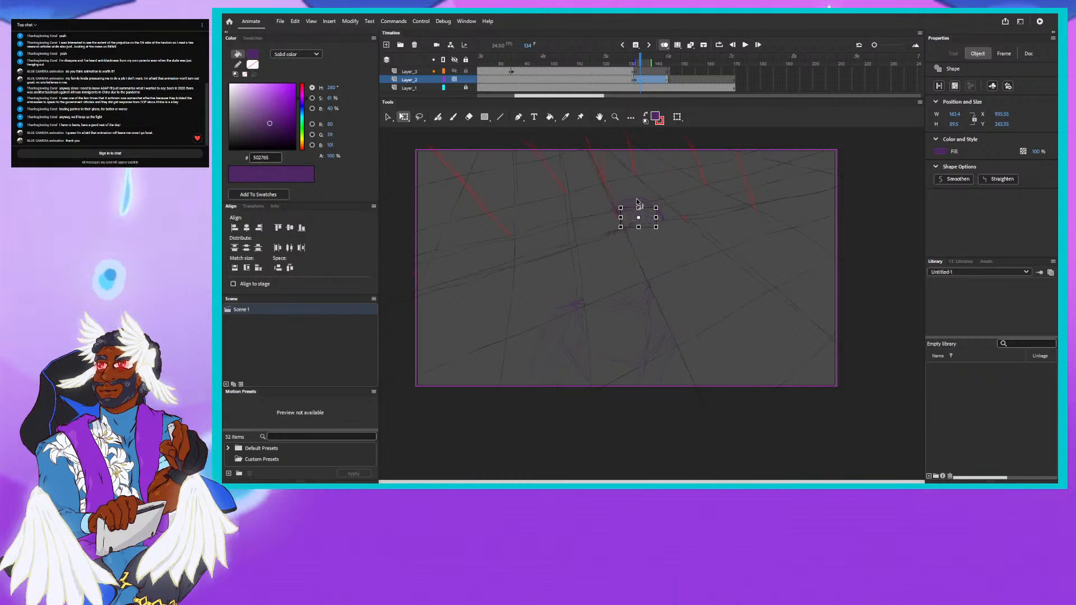
shift+click(576, 307)
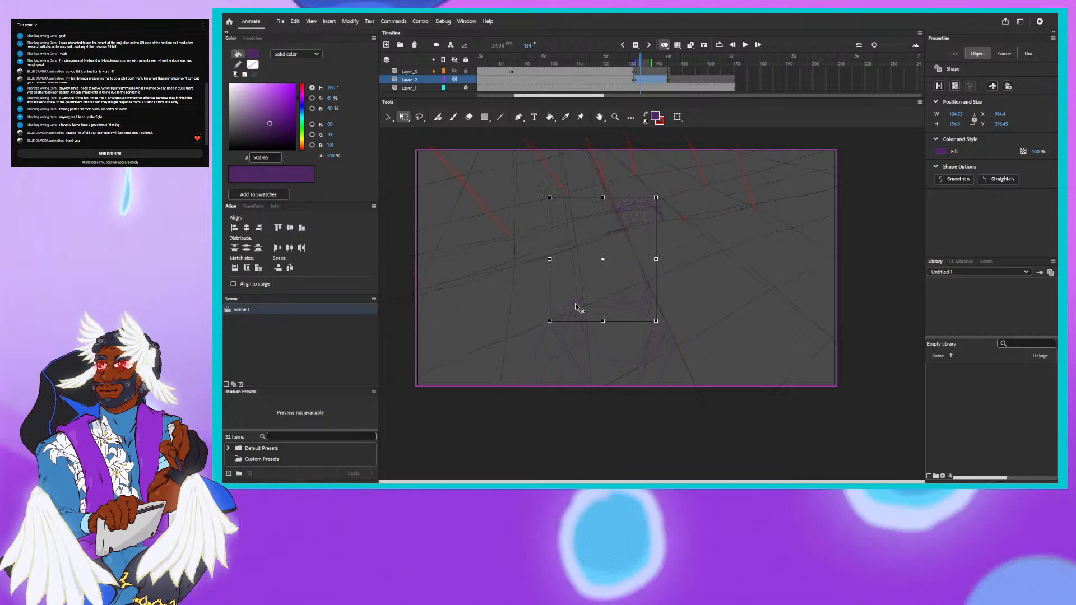
shift+click(630, 307)
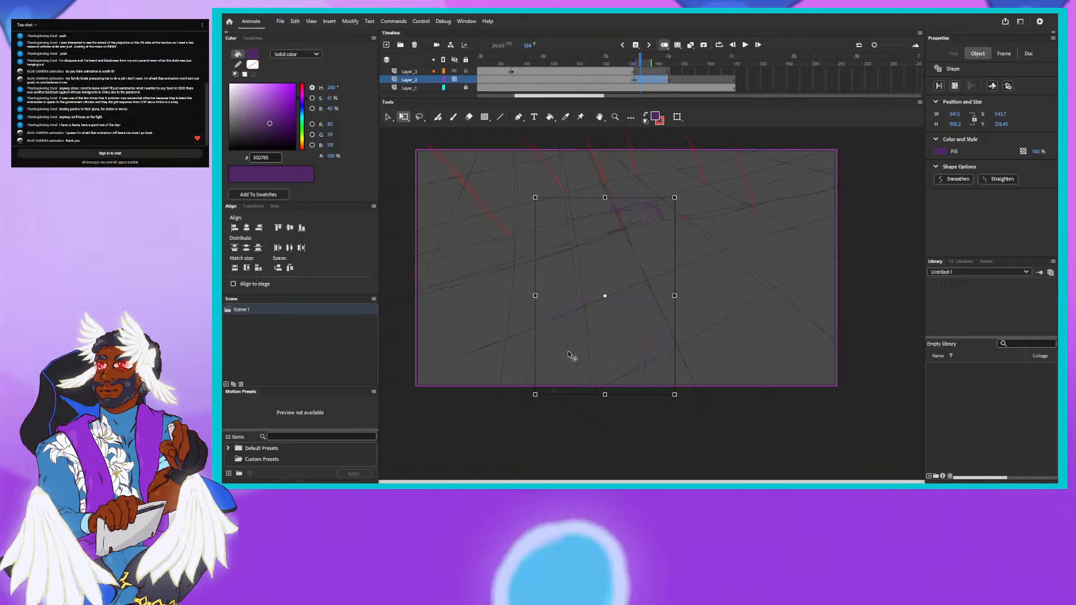
key(Delete)
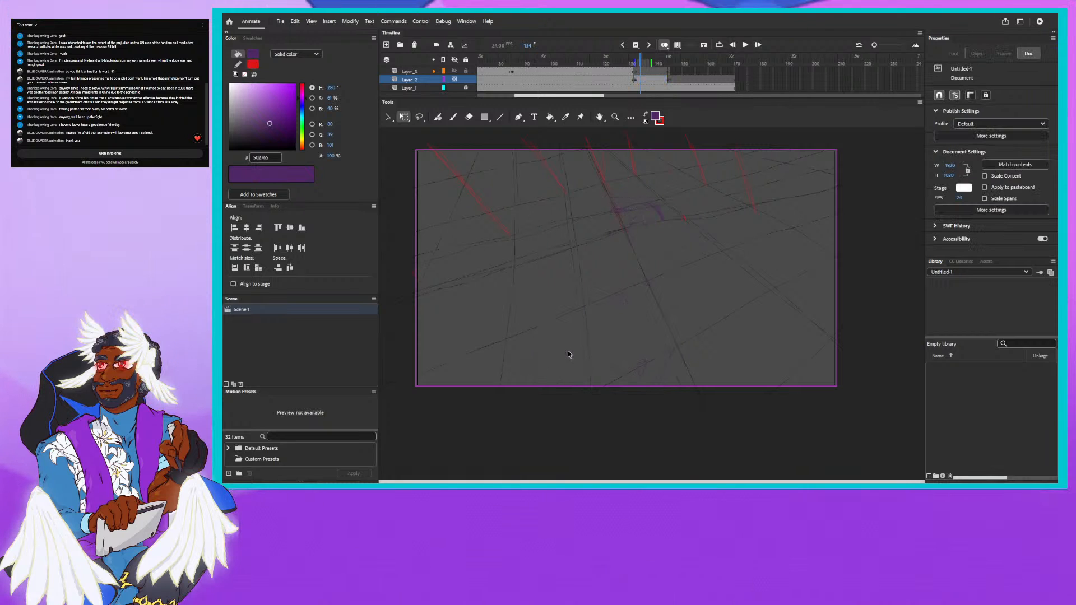
- Delete the leftover purple stroke fragments around the head area and near the stage's lower edge
click(661, 217)
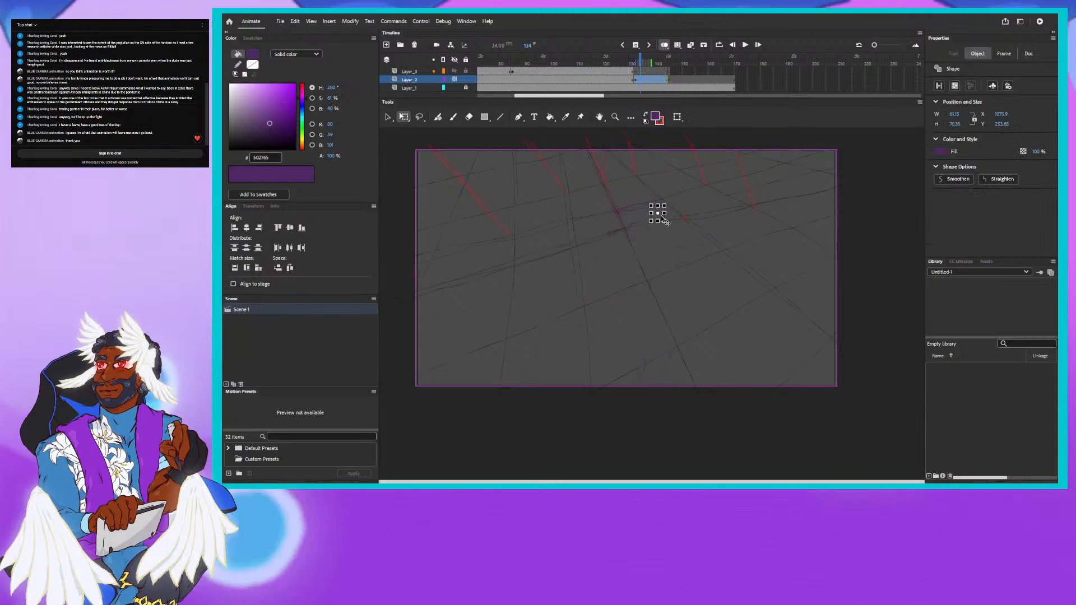
key(Delete)
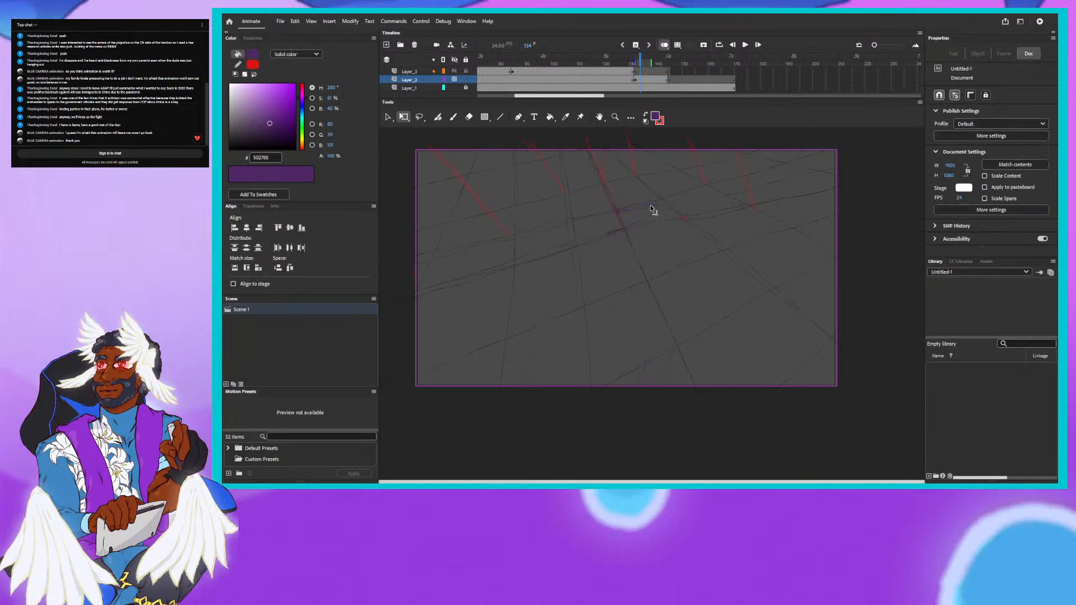
click(648, 206)
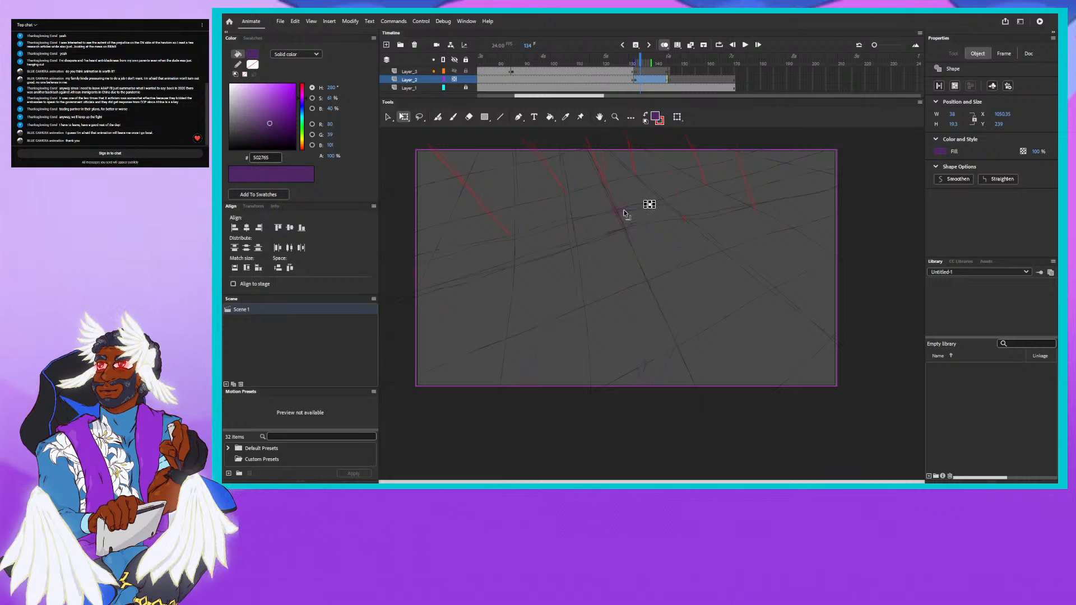
shift+click(625, 212)
shift+click(647, 229)
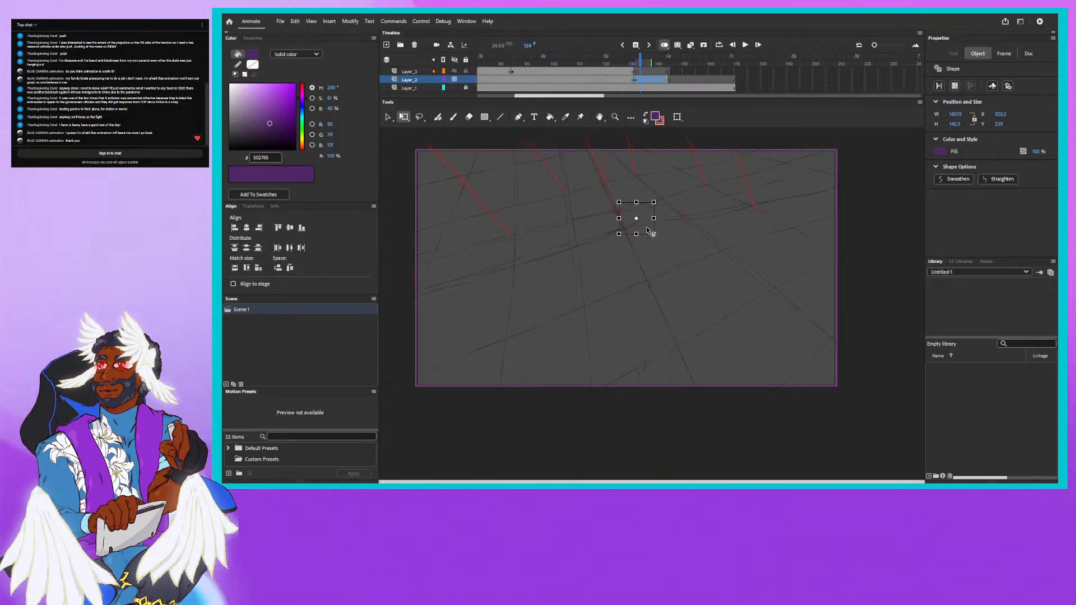
shift+click(681, 250)
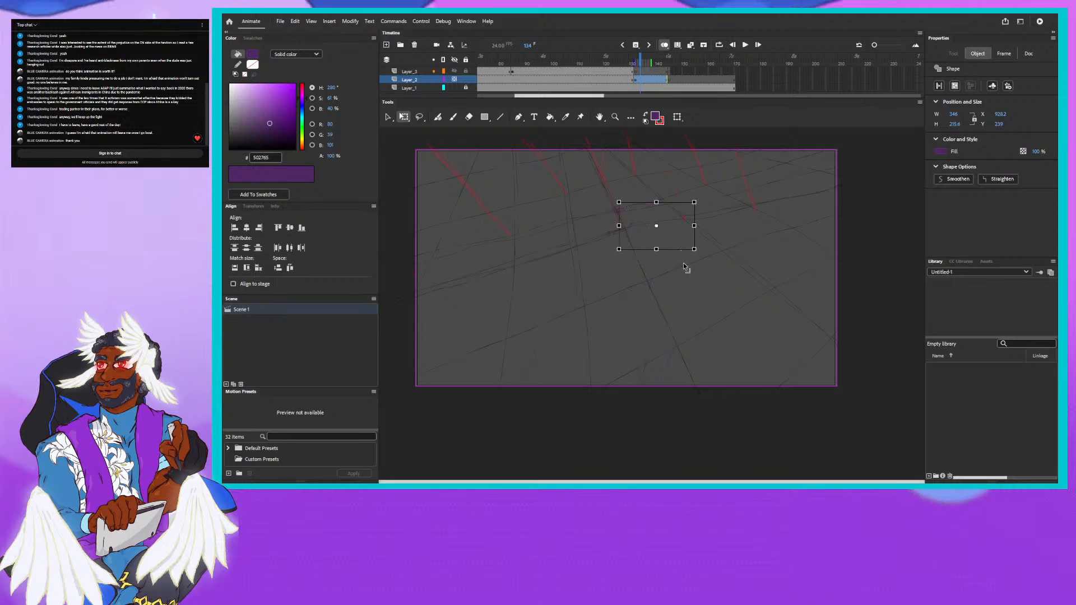
shift+click(661, 270)
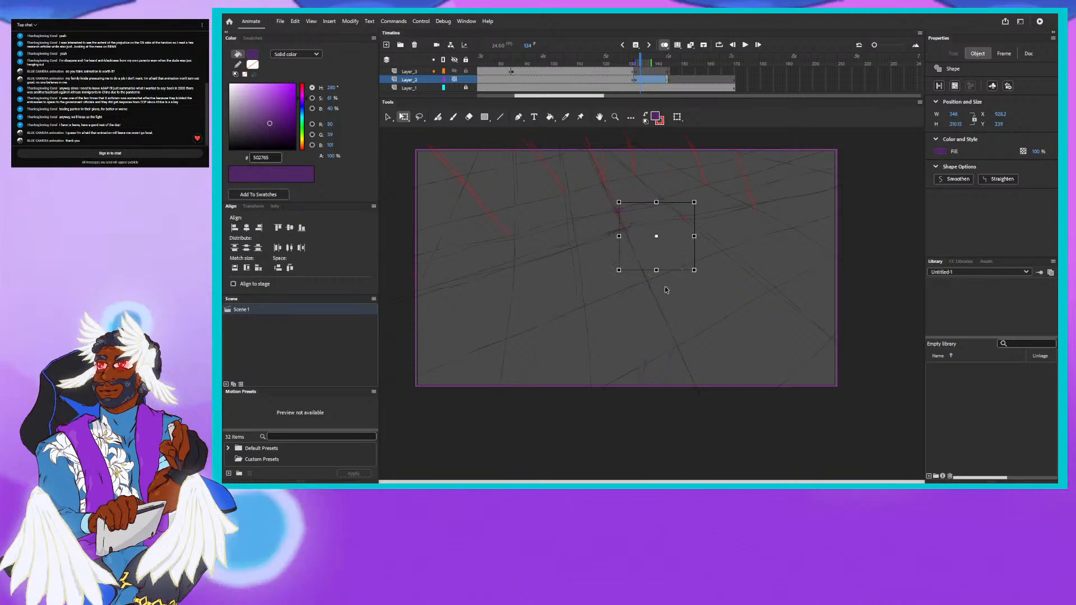
shift+click(620, 298)
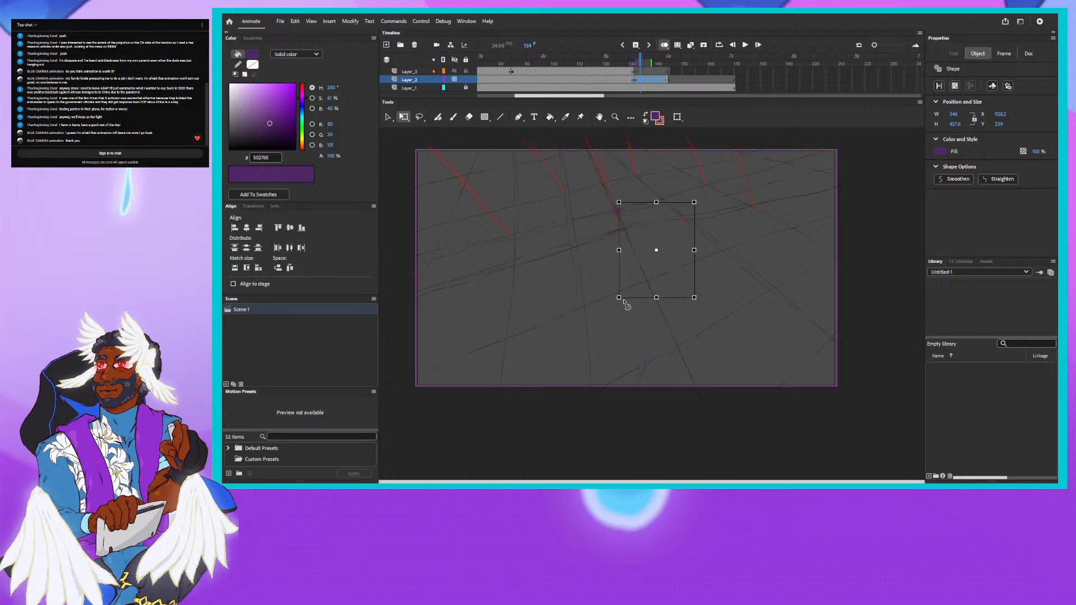
shift+click(644, 372)
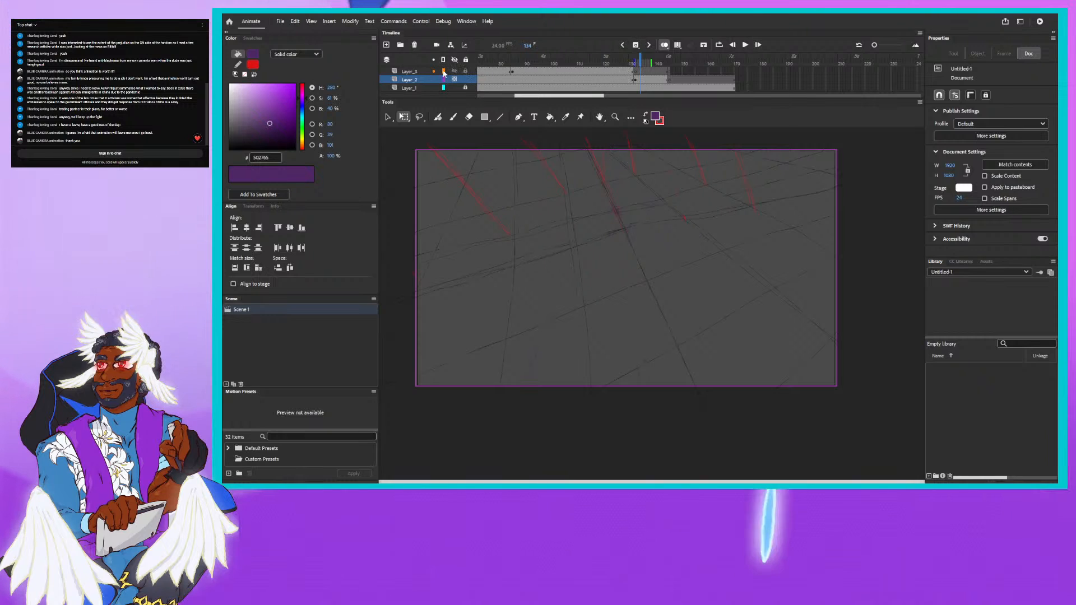
- Trace the character's head circle on the top character layer at frame 133 with the Fluid Brush
click(413, 72)
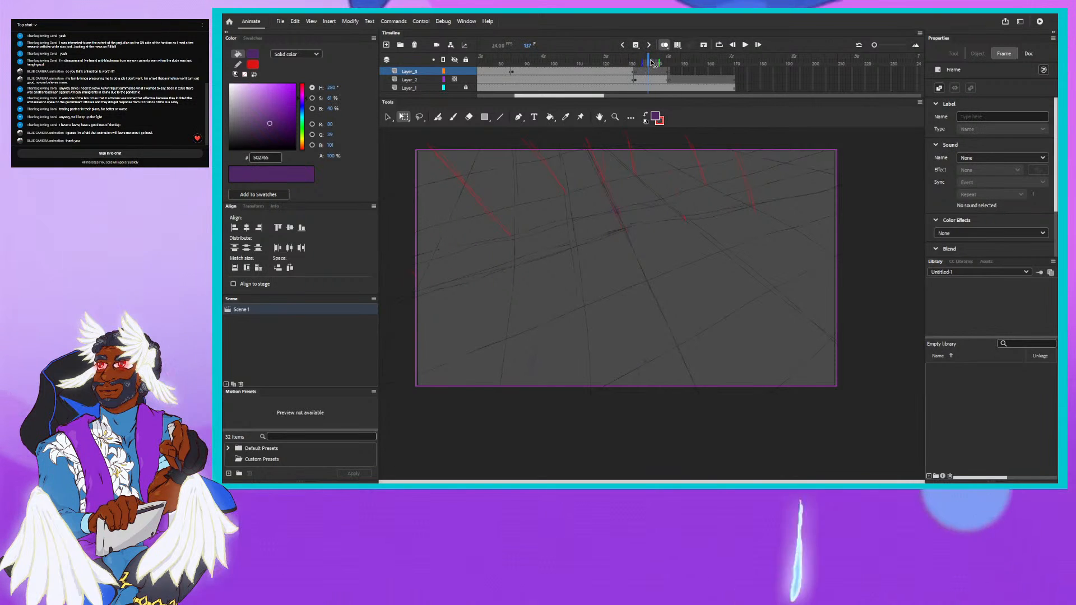
drag(651, 60, 638, 62)
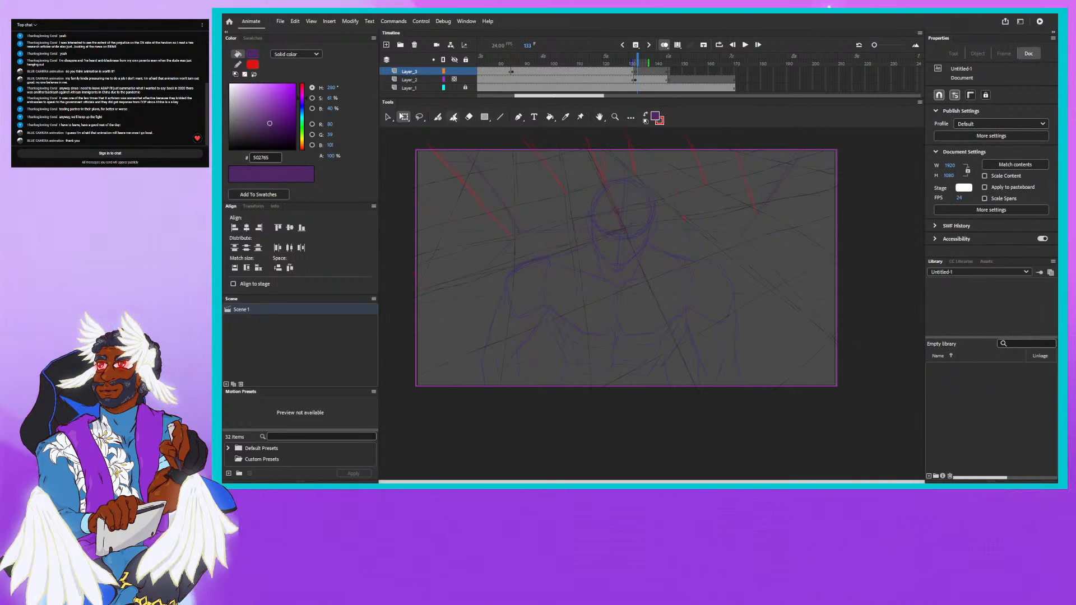
key(b)
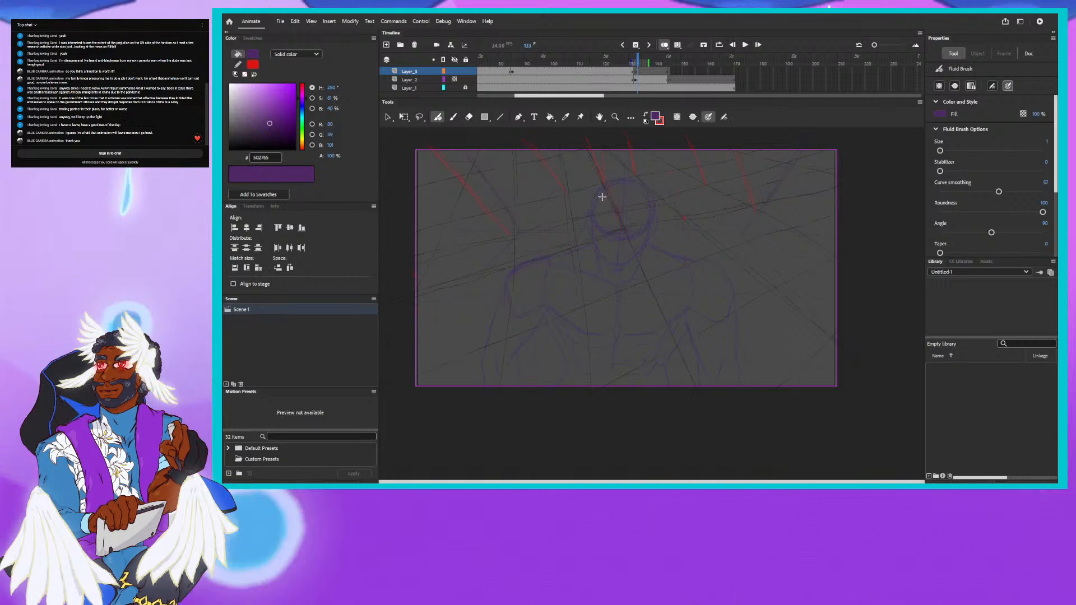
drag(602, 196, 604, 202)
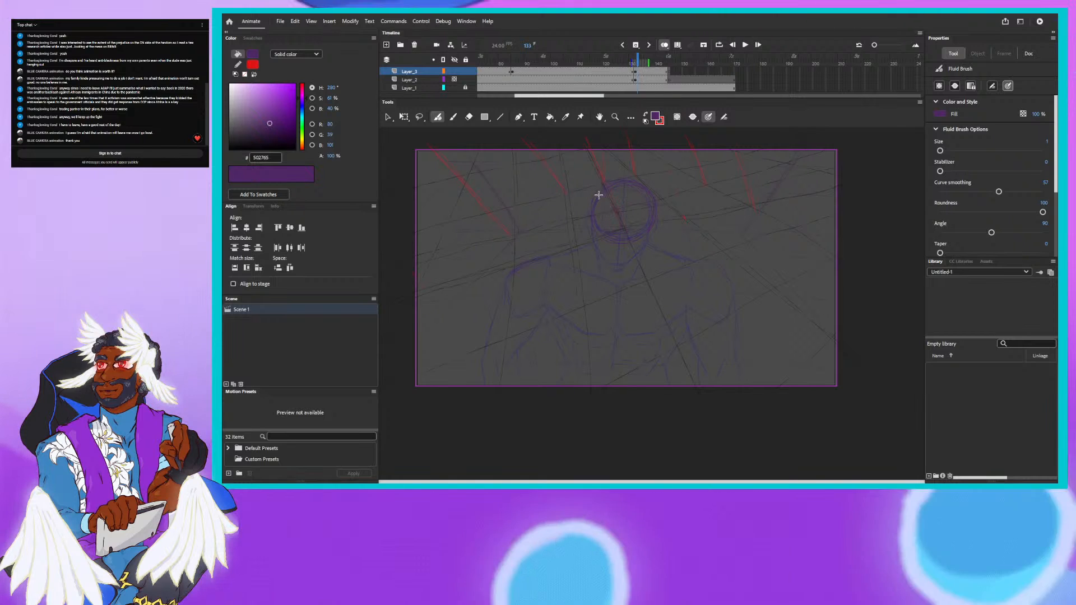
- Sketch the turned head with its jaw, the neck, shoulders and upper torso of the next pose at frame 135
click(642, 62)
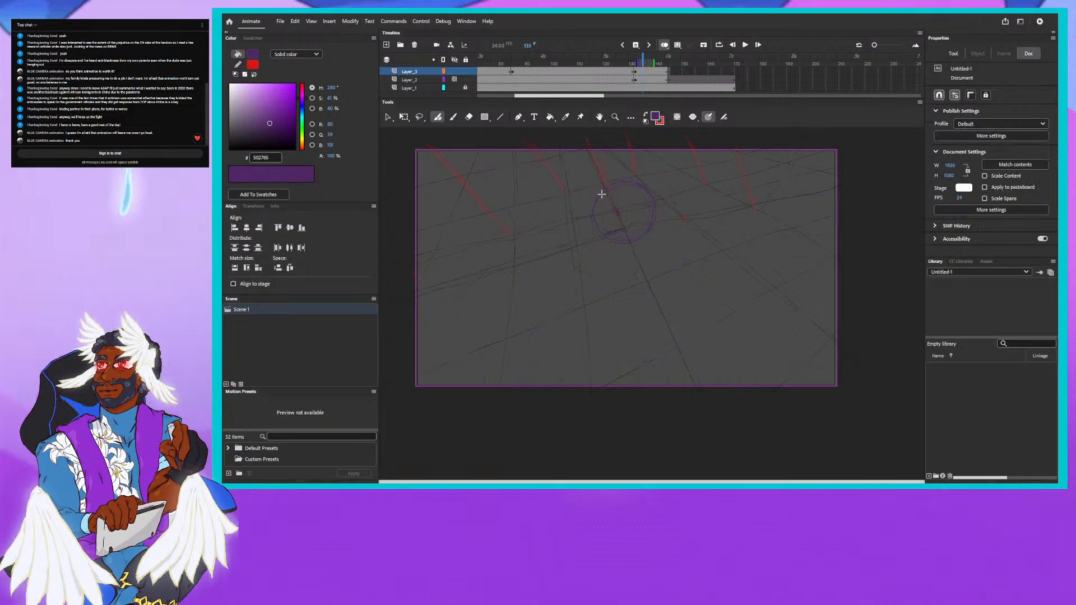
drag(602, 194, 596, 218)
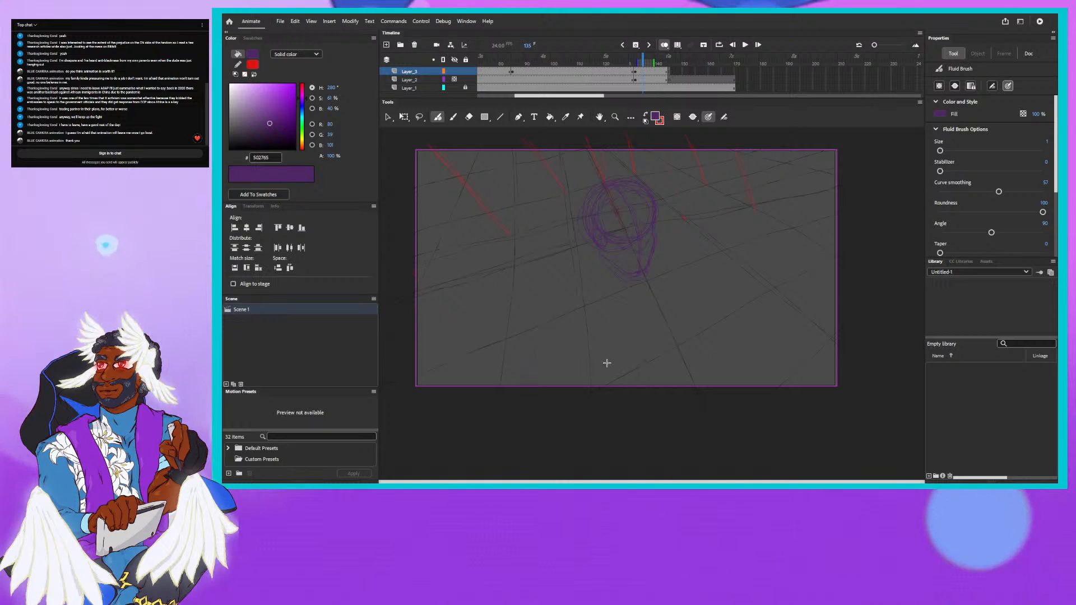
drag(609, 363, 603, 366)
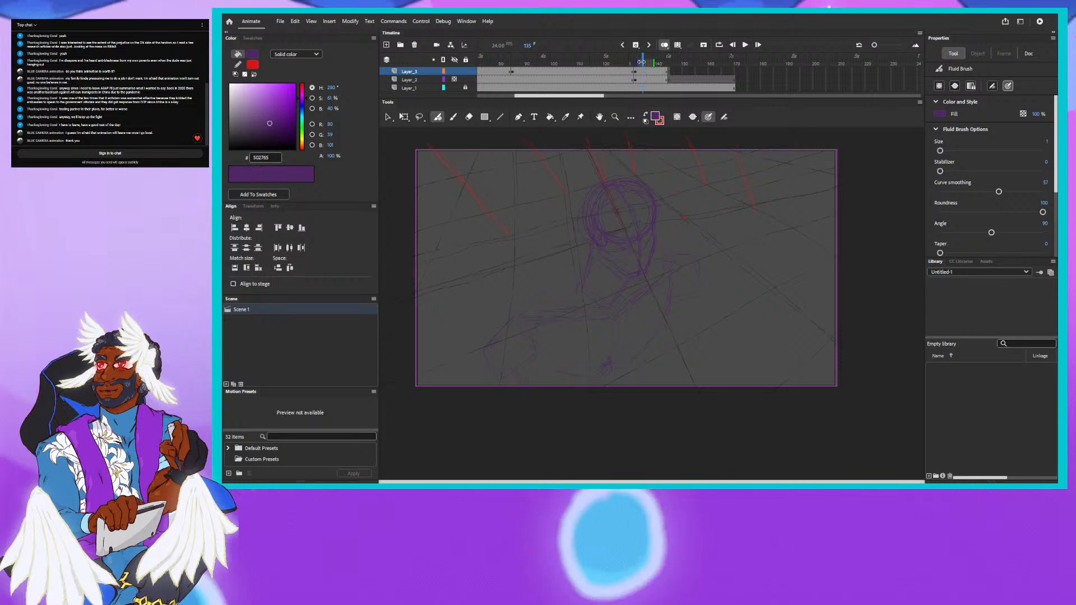
- Step back and forth through the frames up to frame 146 to examine the new pose against the tilted grid
key(comma)
key(comma)
key(comma)
key(comma)
key(comma)
key(comma)
key(comma)
key(comma)
key(comma)
key(comma)
key(period)
key(period)
key(period)
key(period)
key(period)
key(period)
key(period)
key(period)
key(period)
key(period)
key(period)
key(period)
key(period)
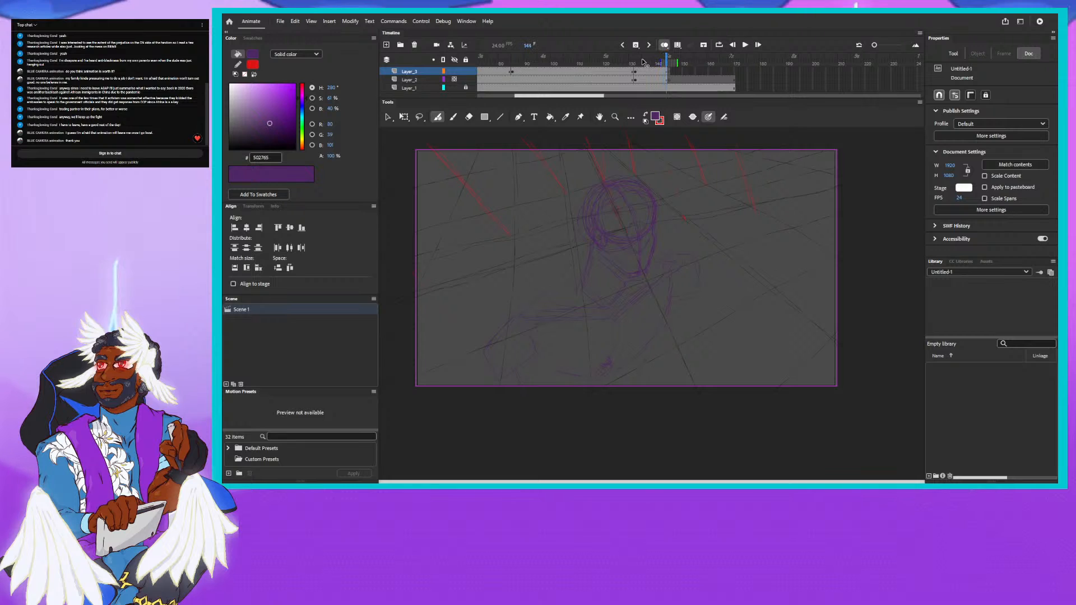
key(period)
key(period)
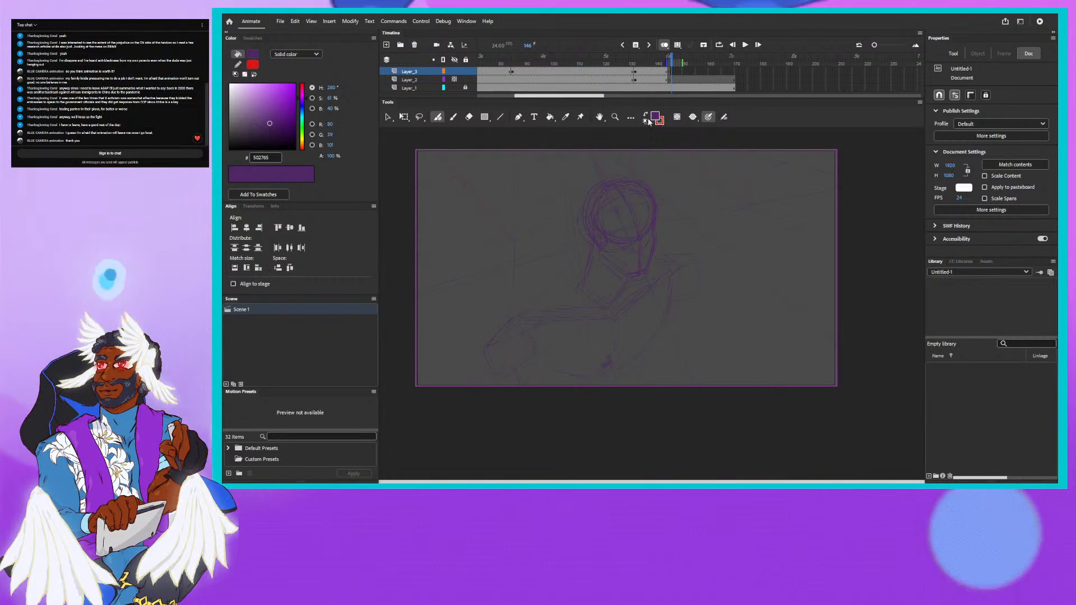
drag(670, 62, 632, 61)
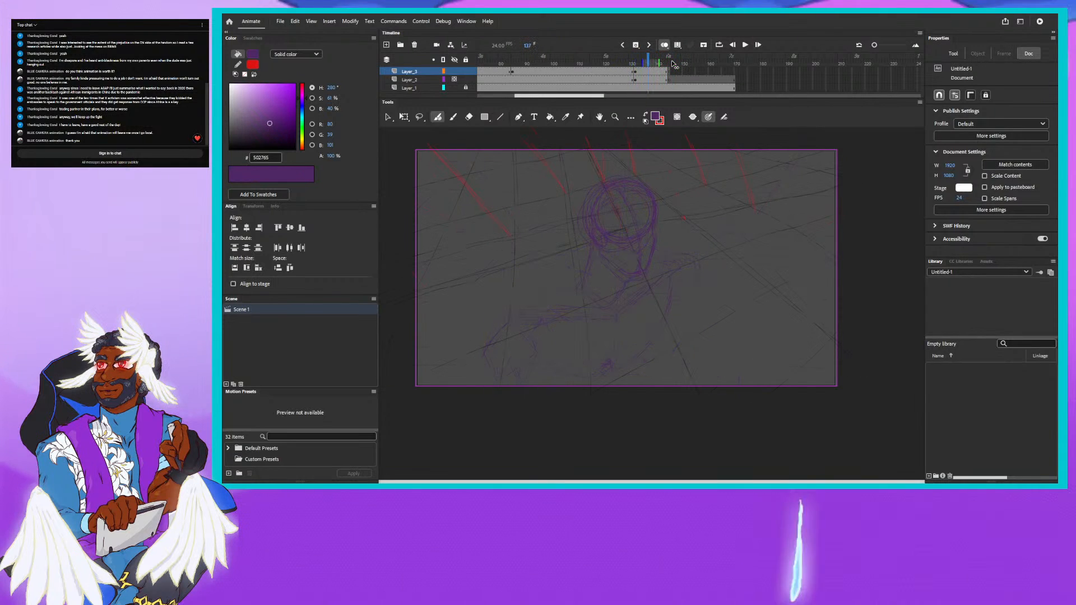
click(674, 64)
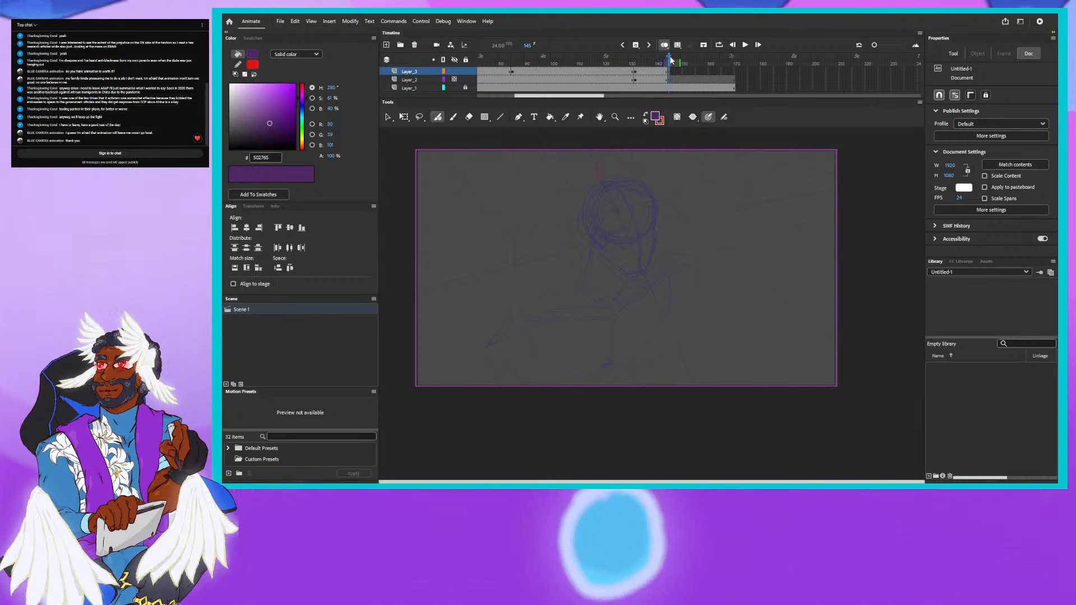
drag(668, 58, 670, 58)
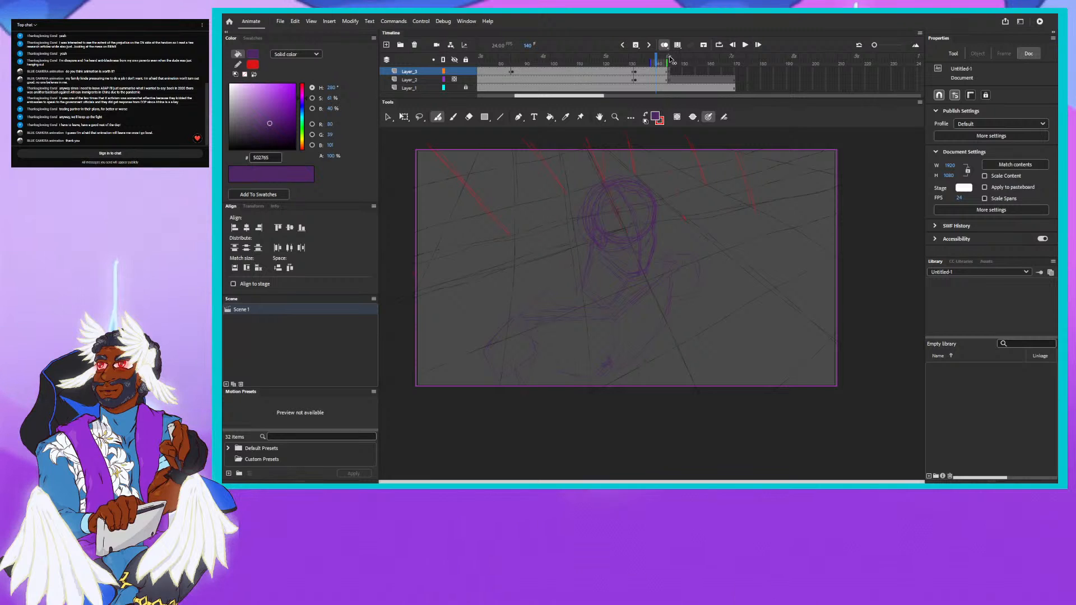
click(671, 59)
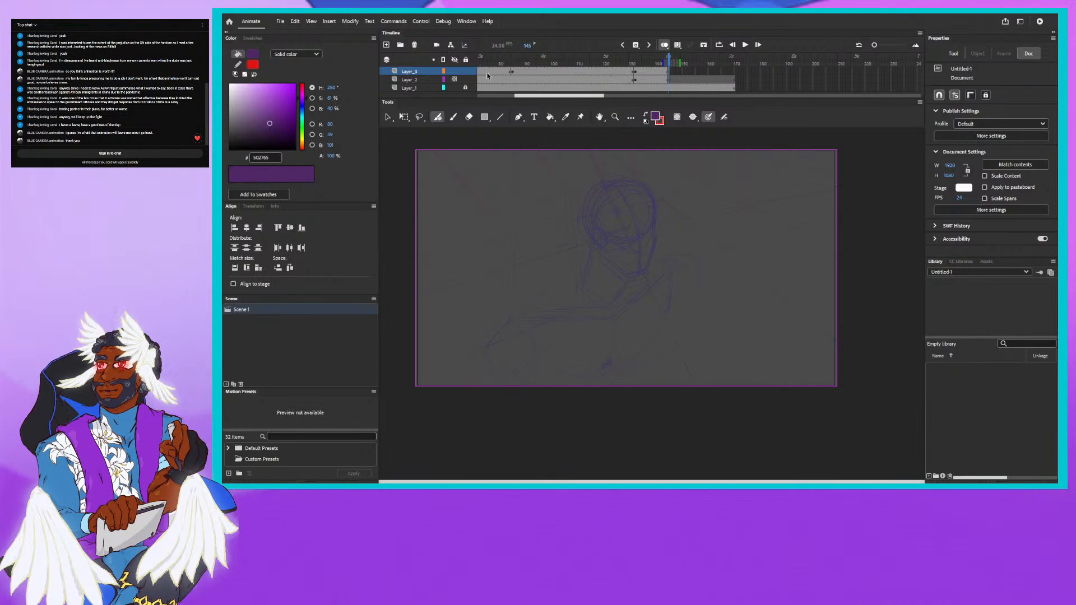
- Sample the grid lines' dark grey (343434) as fill and insert blank keyframes at frame 139 on the character and grid layers
click(659, 58)
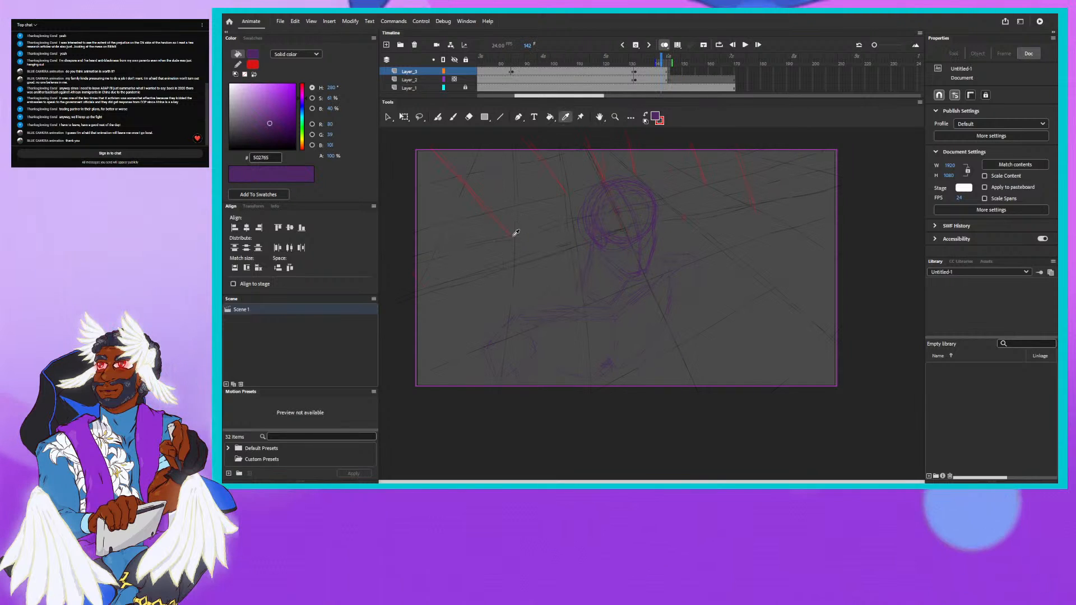
click(514, 266)
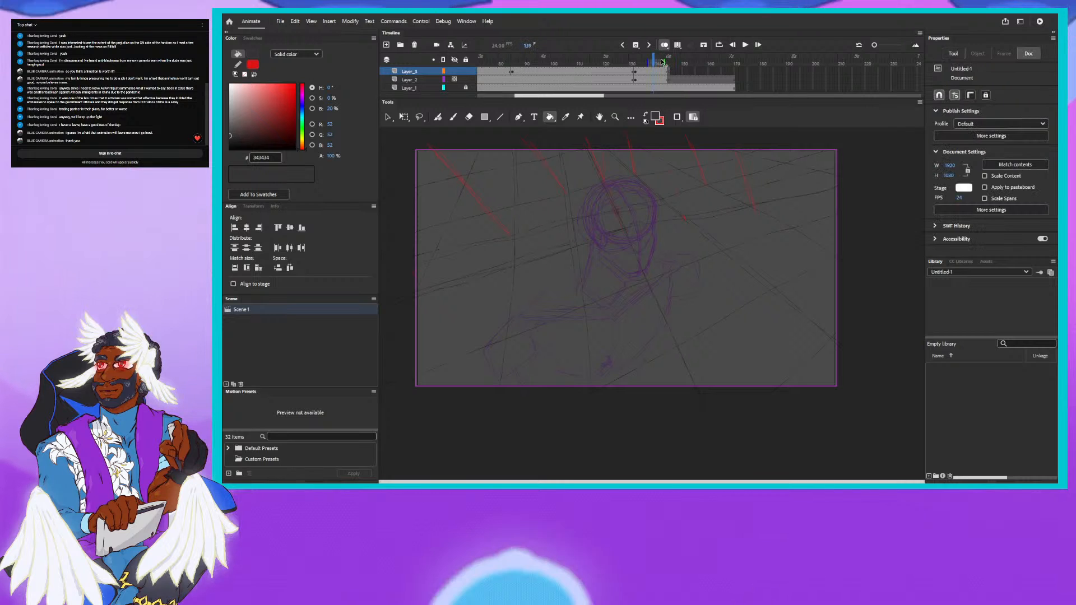
key(.)
key(.)
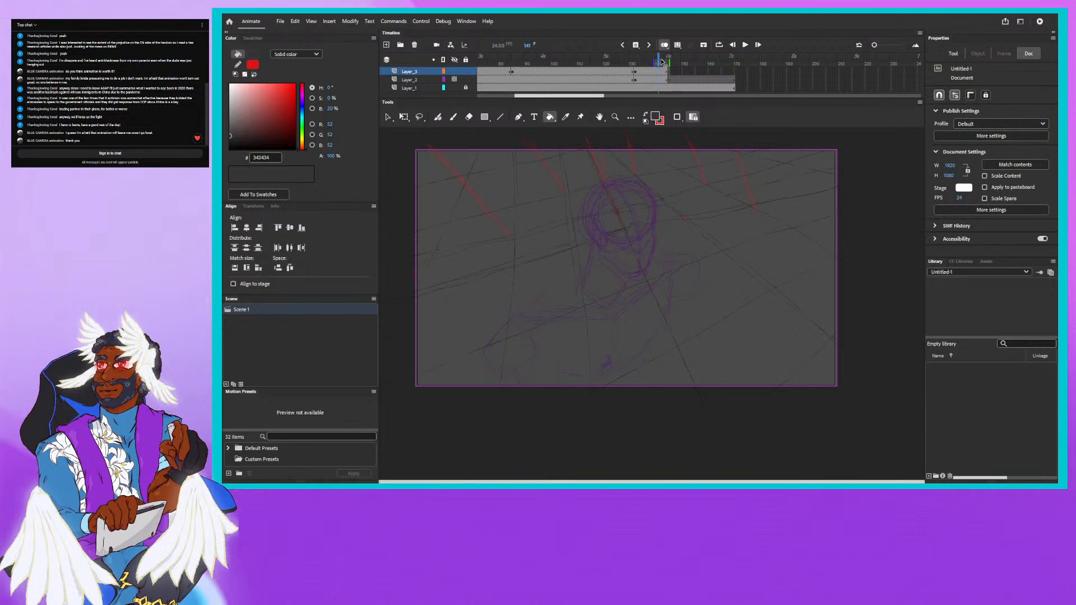
click(635, 46)
click(650, 77)
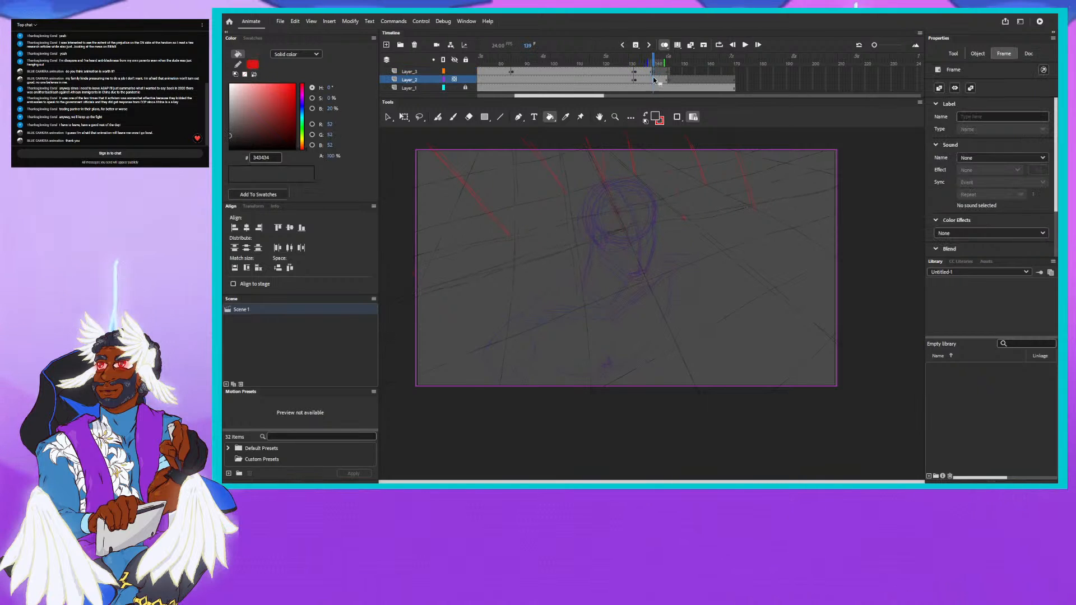
click(635, 46)
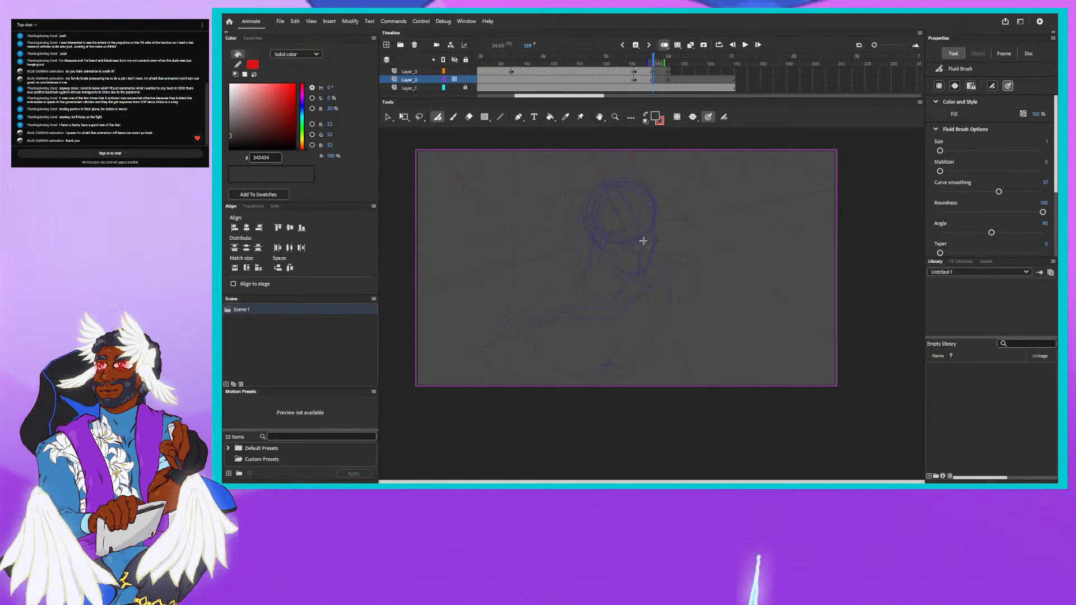
- Draw rotated perspective grid lines on the grid layer at frames 139 and 141, hiding the character layer and switching off onion skinning
drag(580, 214, 638, 240)
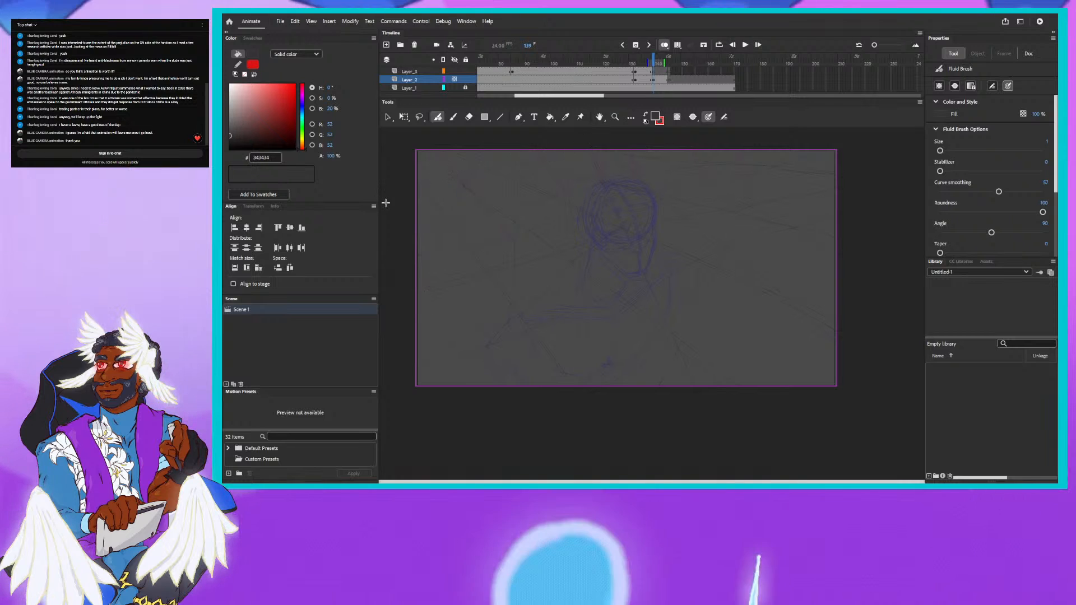
click(455, 80)
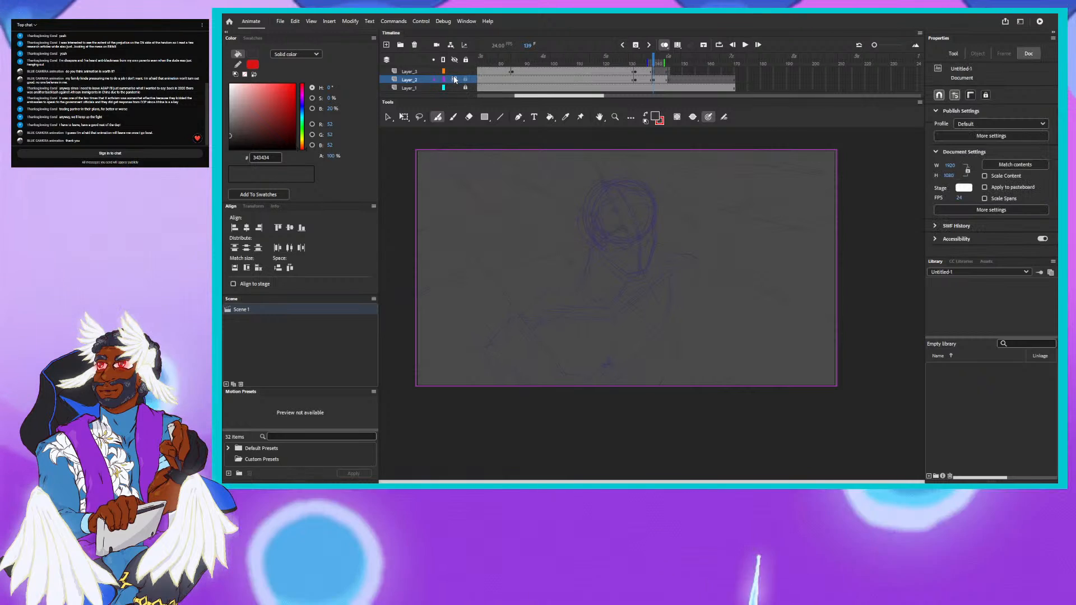
click(455, 70)
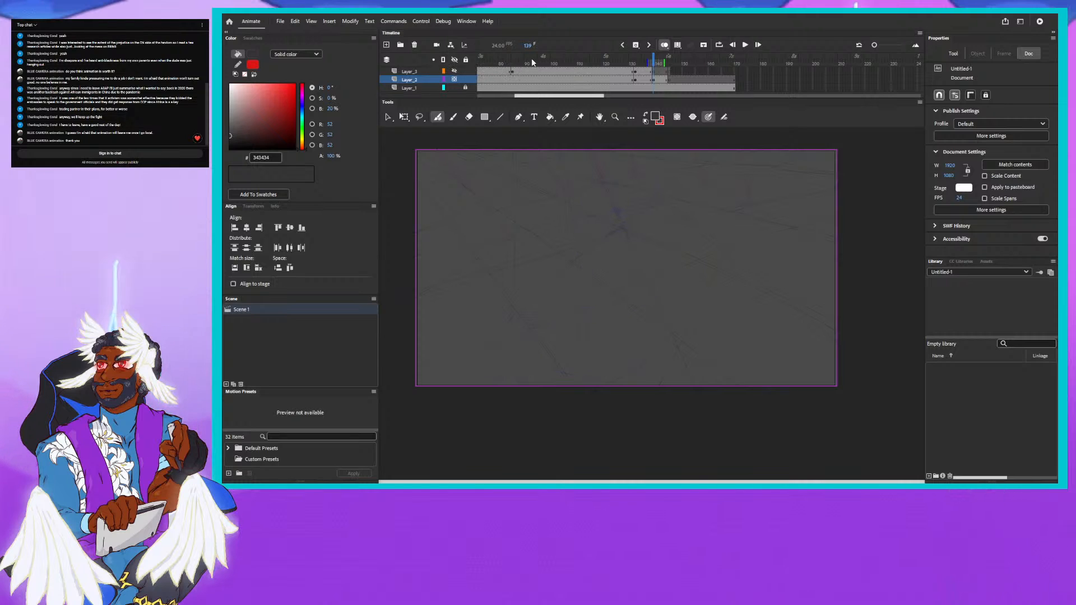
click(664, 45)
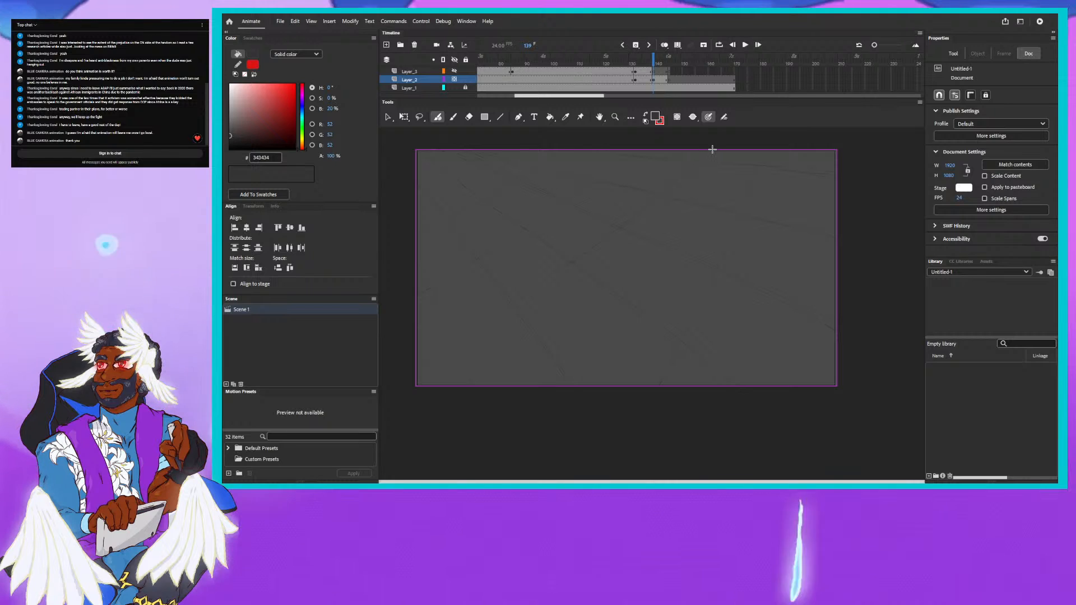
click(584, 253)
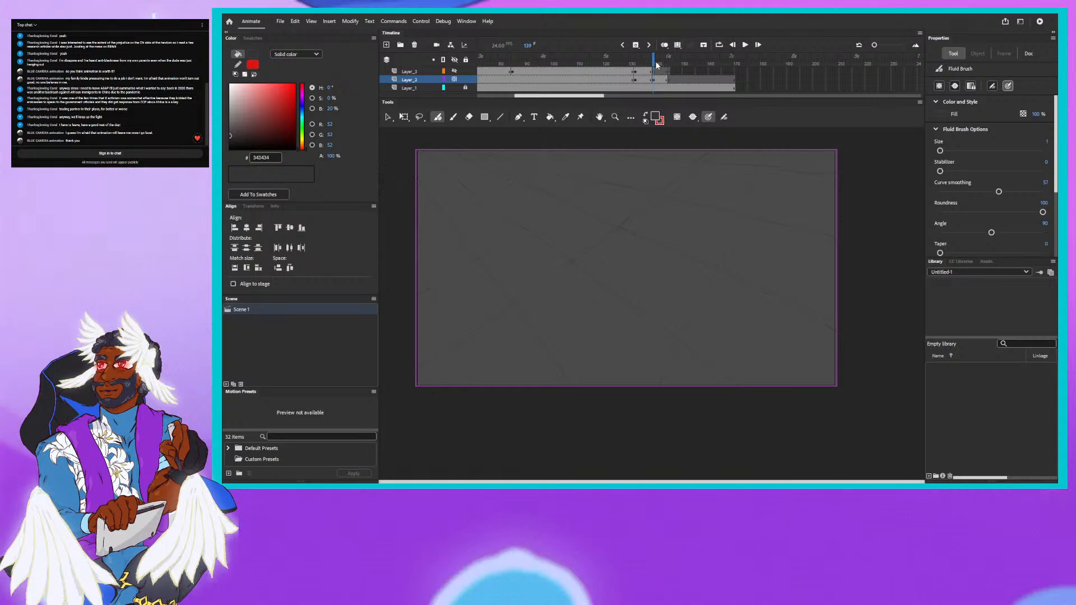
drag(654, 64, 652, 64)
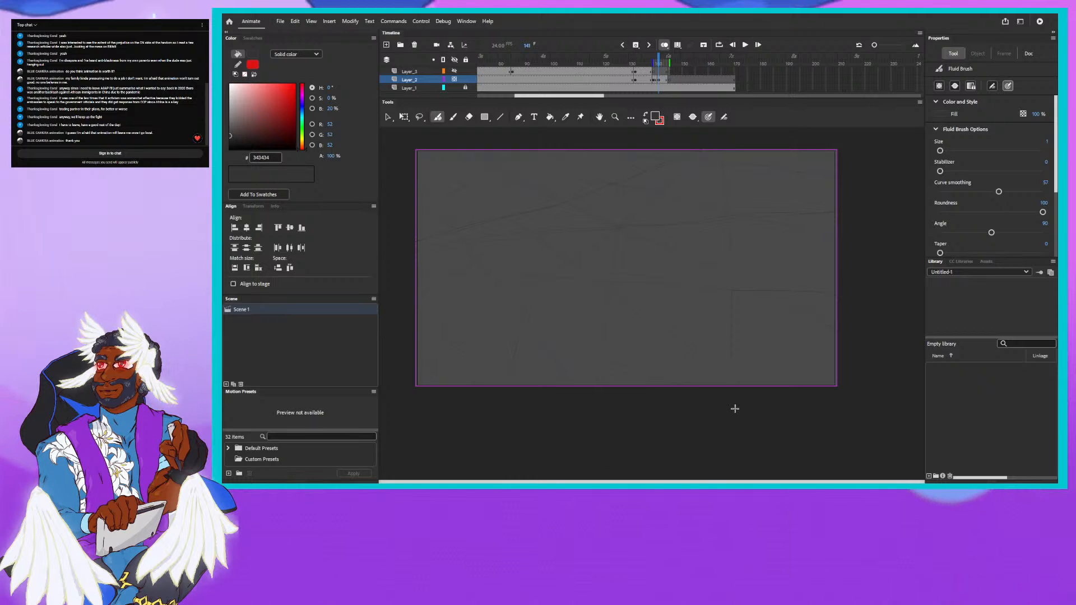
- Step through the frames from 129 to 144 to examine how the perspective grid rotates between keyframes
drag(659, 63, 659, 61)
key(comma)
key(comma)
key(comma)
key(comma)
key(comma)
key(comma)
key(comma)
key(comma)
key(comma)
key(comma)
key(comma)
key(comma)
key(comma)
key(comma)
key(comma)
key(comma)
key(comma)
key(comma)
key(comma)
key(comma)
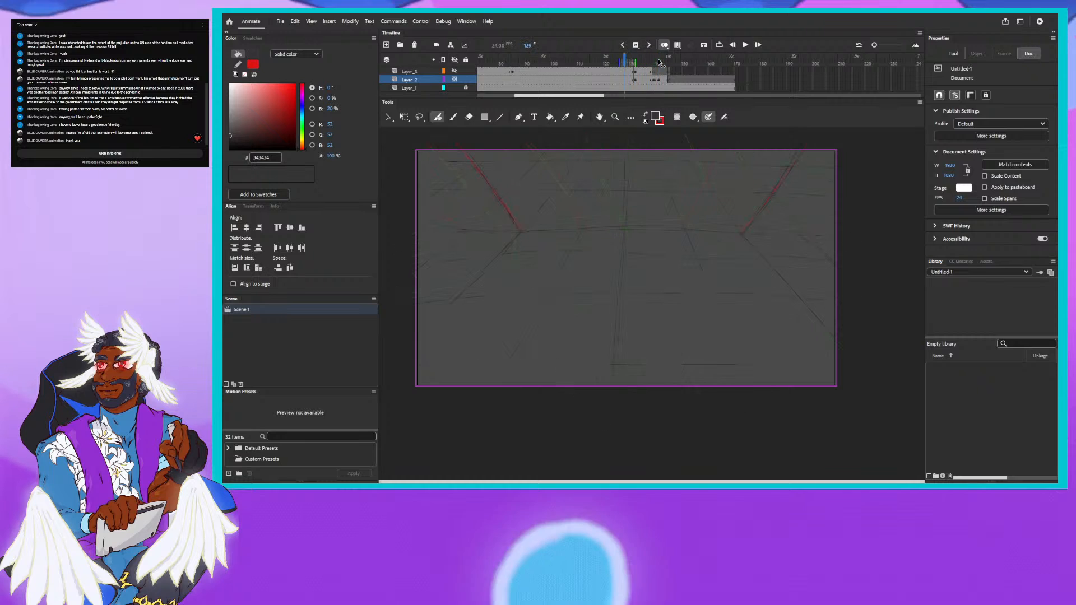
key(period)
key(period)
key(period)
key(period)
key(period)
key(period)
key(period)
key(period)
key(period)
key(period)
key(period)
key(period)
key(period)
key(period)
key(period)
key(period)
key(period)
key(period)
key(period)
key(period)
key(period)
key(period)
key(period)
key(period)
key(period)
key(period)
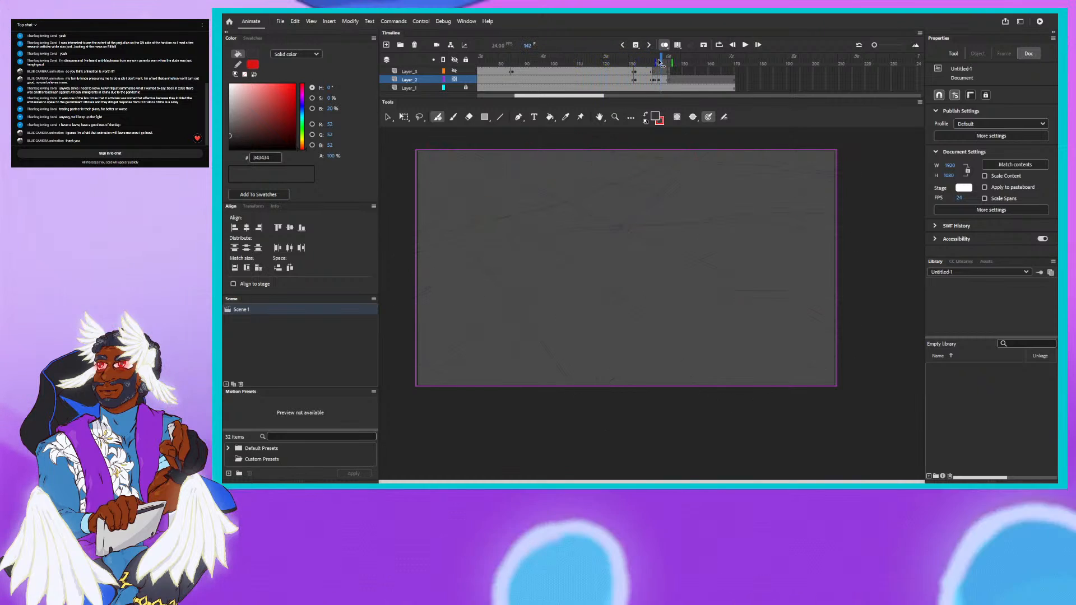
key(comma)
key(comma)
key(comma)
key(comma)
key(comma)
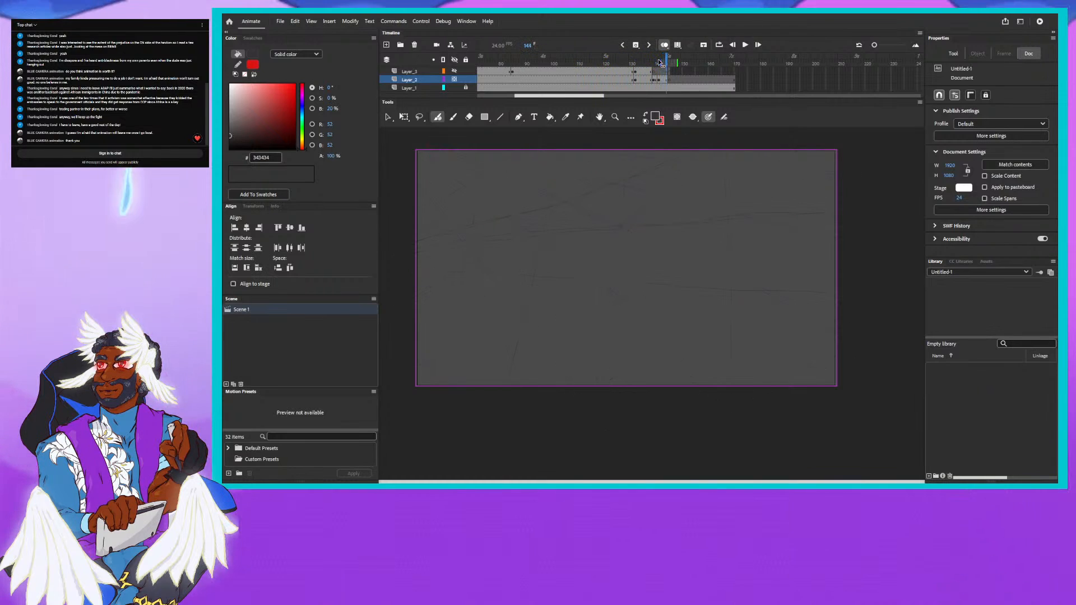
key(period)
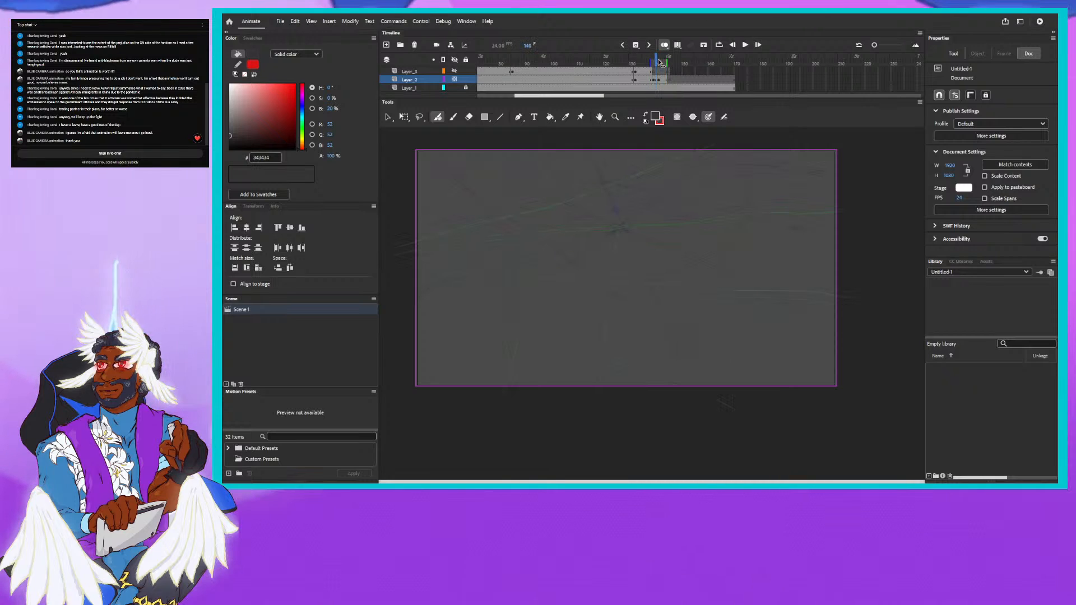
key(period)
key(period)
key(period)
key(period)
key(period)
key(period)
key(period)
key(period)
key(period)
key(period)
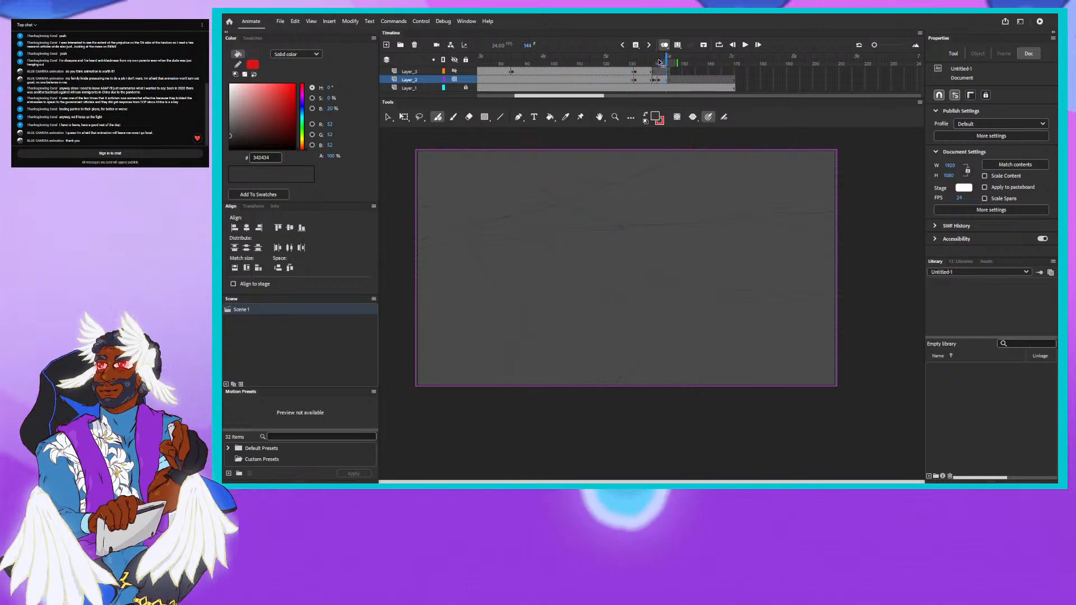
- Draw a new set of slanted perspective grid lines on the grid layer at frame 145
key(period)
key(period)
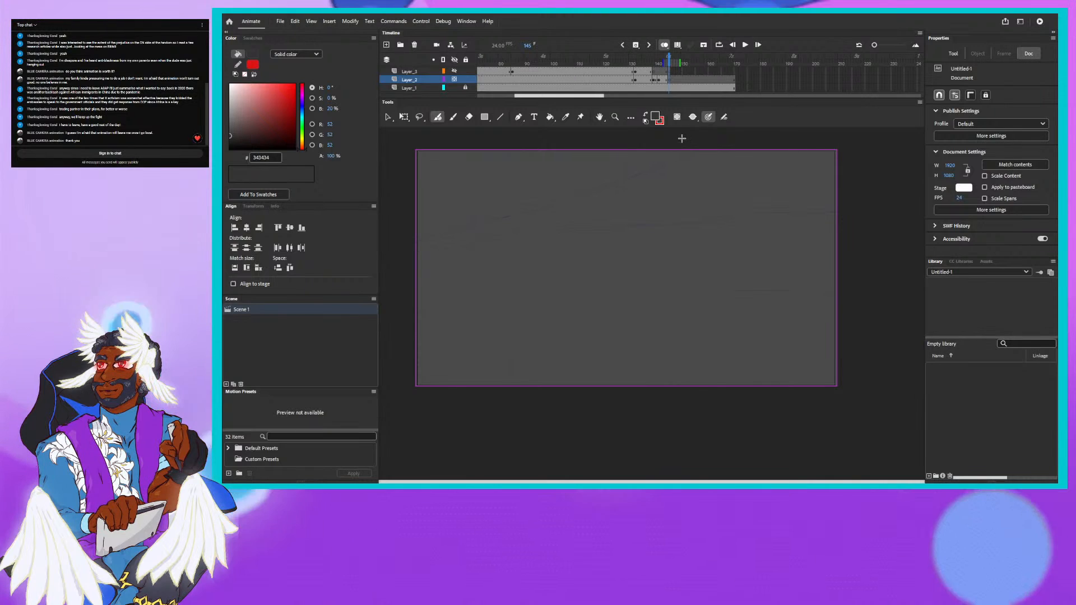
drag(682, 138, 470, 378)
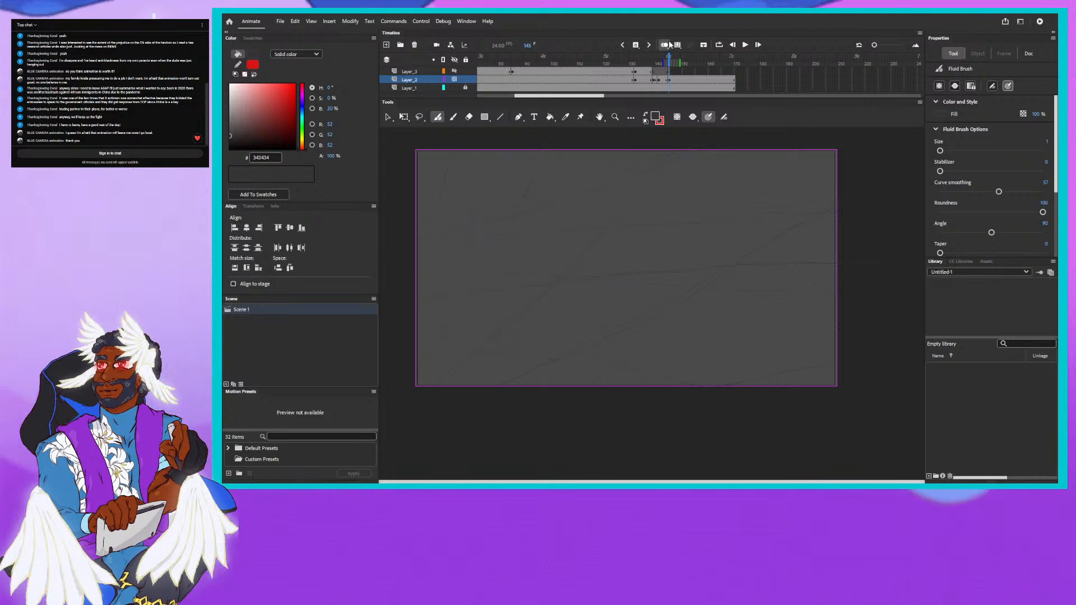
- Compare the new grid with the preceding frames and add further perspective lines across the middle and lower part of the stage
key(comma)
key(comma)
key(comma)
key(comma)
key(comma)
key(comma)
key(comma)
key(comma)
key(comma)
key(comma)
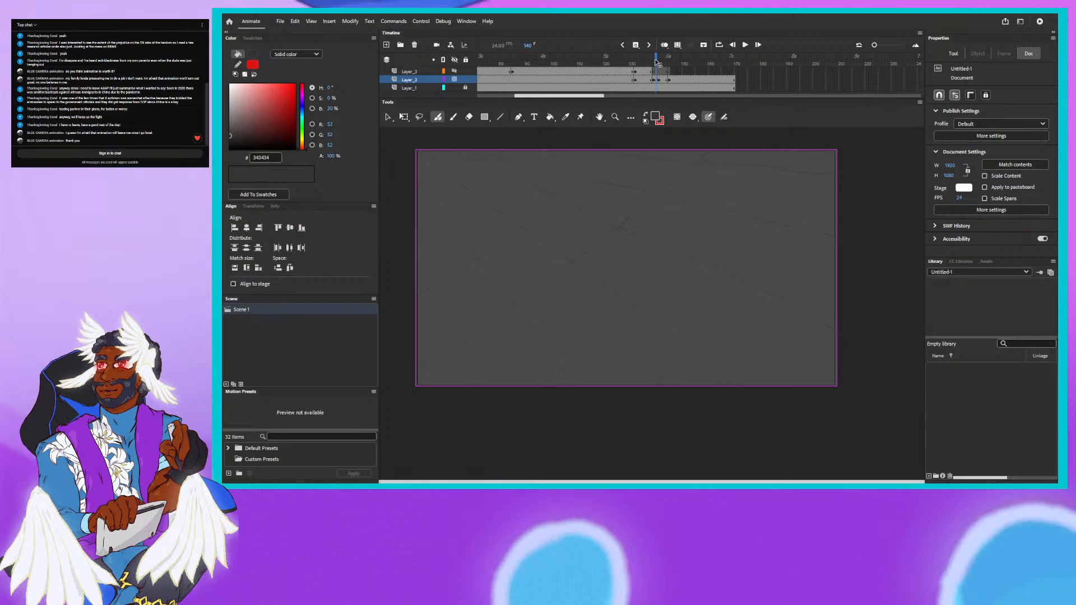
key(comma)
key(comma)
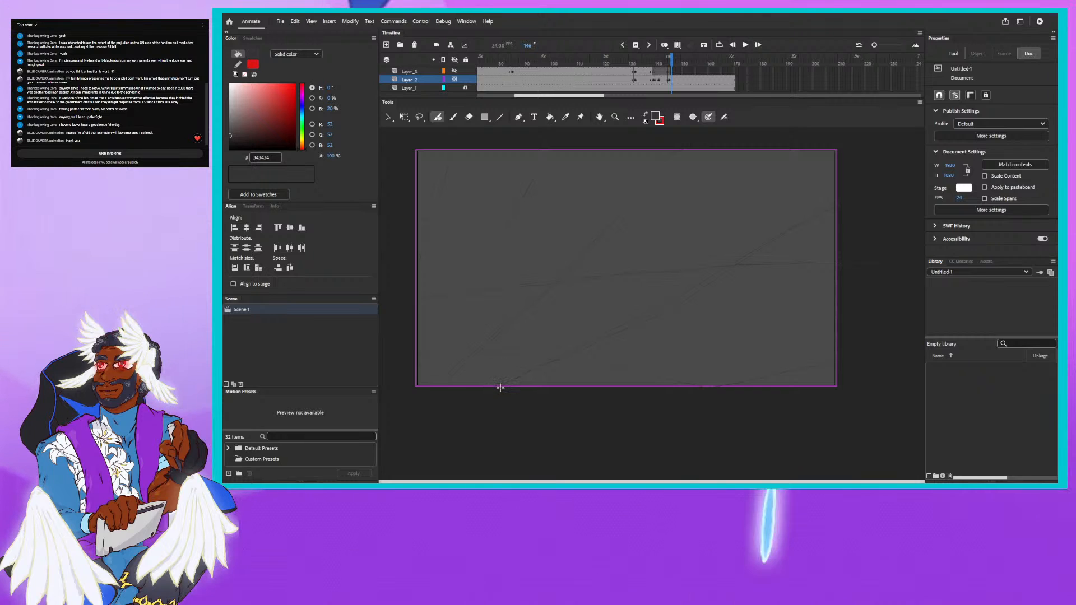
drag(499, 388, 605, 336)
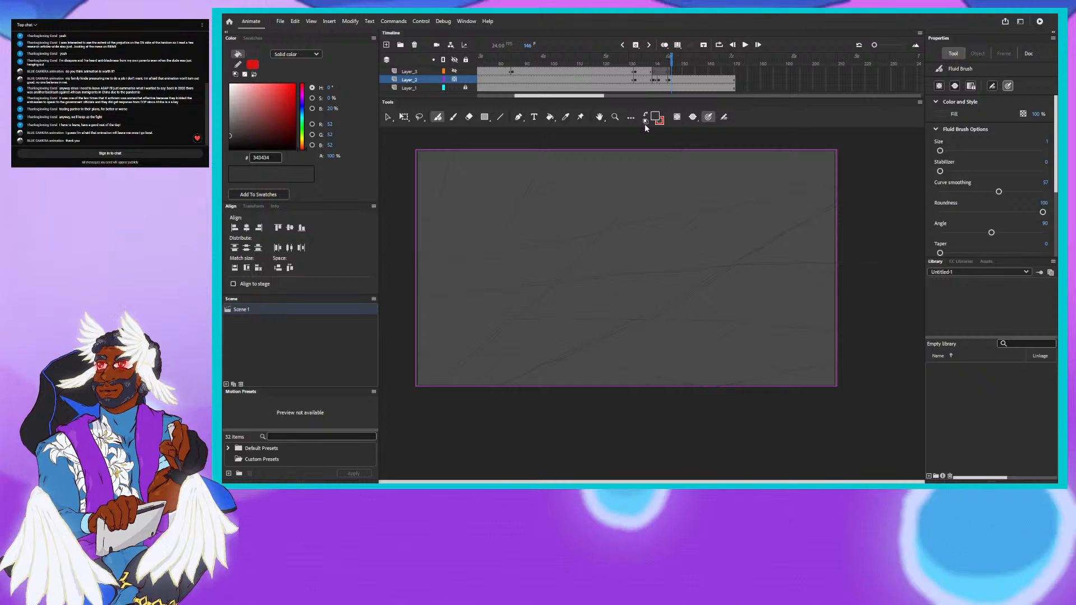
- Add a new layer directly above the grid layer and start a keyframe on it at frame 145
click(386, 45)
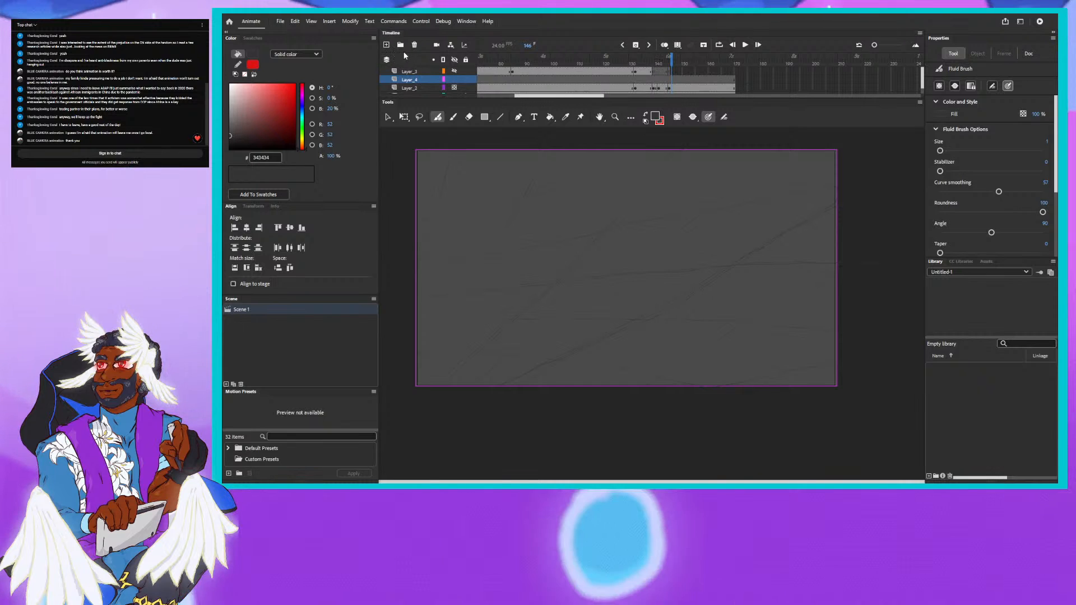
click(668, 64)
click(667, 79)
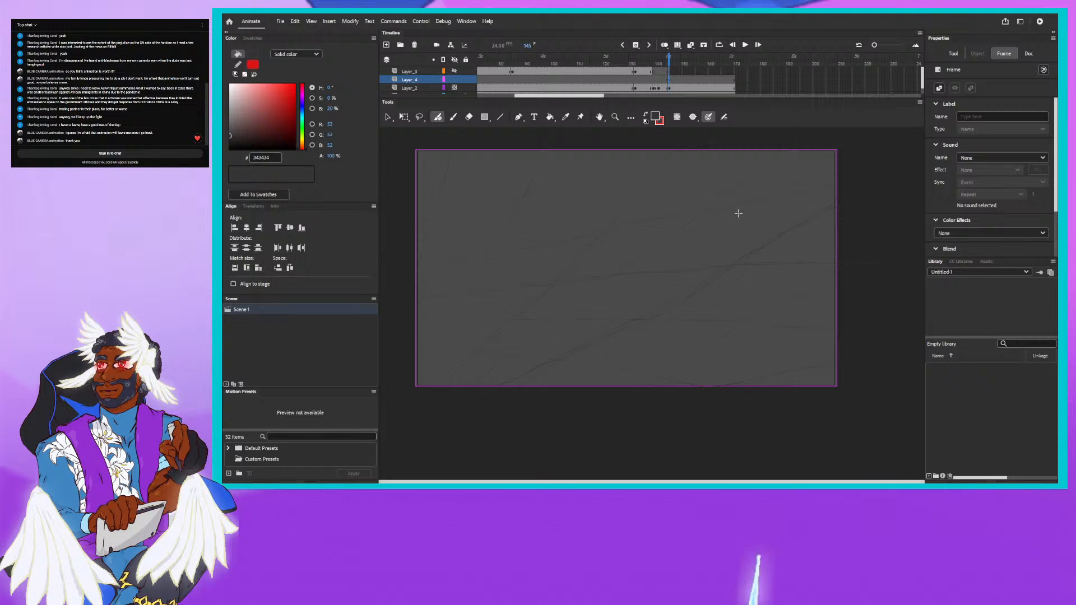
- Sketch a flat box with a smaller block on top near the stage's upper-right corner, and return to frame 76 for review
drag(730, 214, 751, 211)
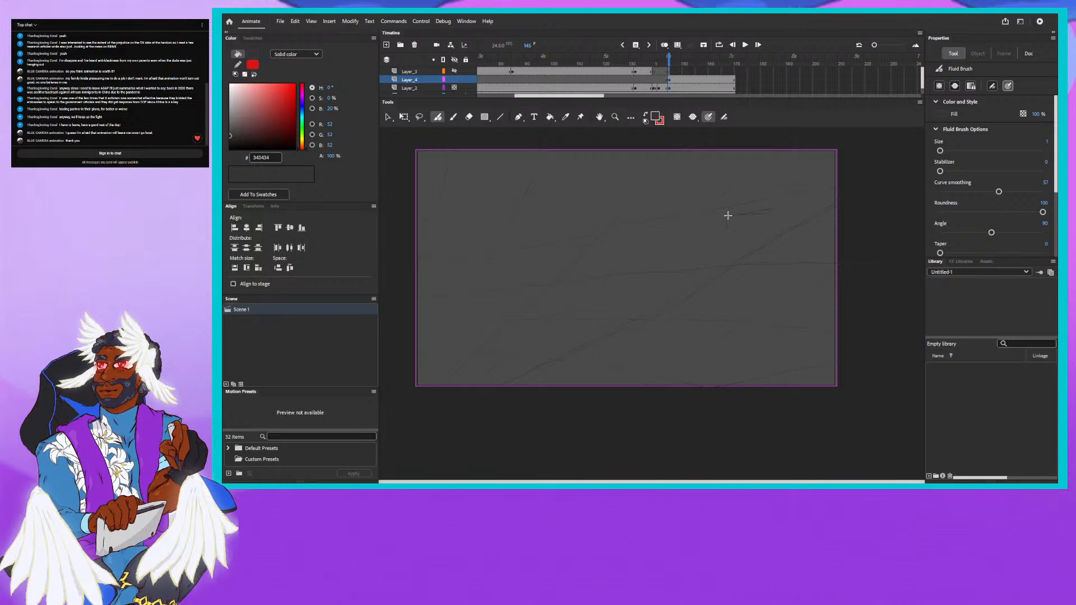
drag(732, 217, 763, 226)
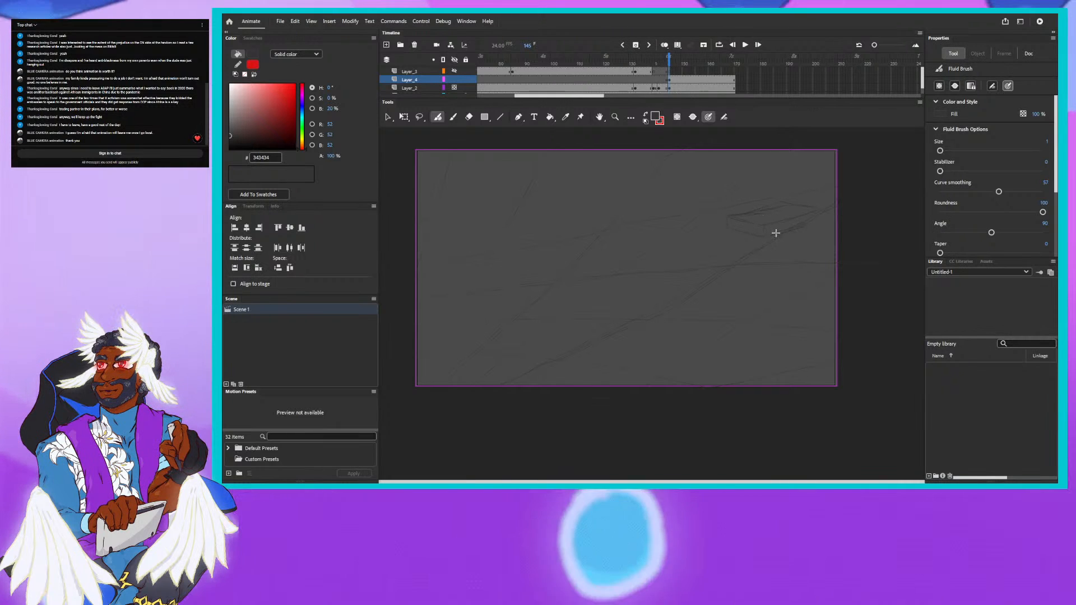
drag(776, 233, 812, 223)
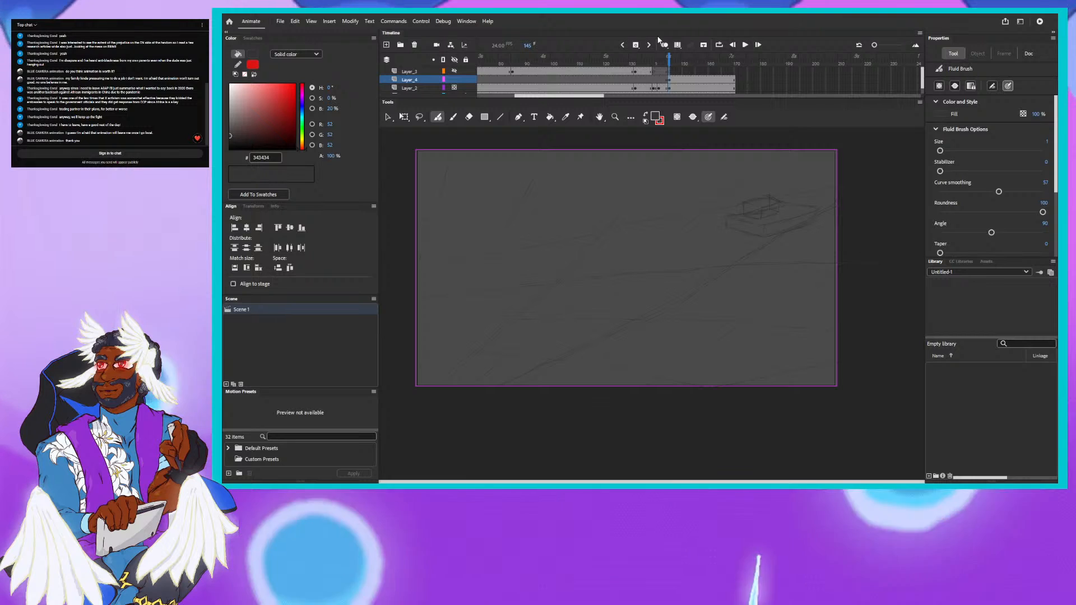
click(487, 59)
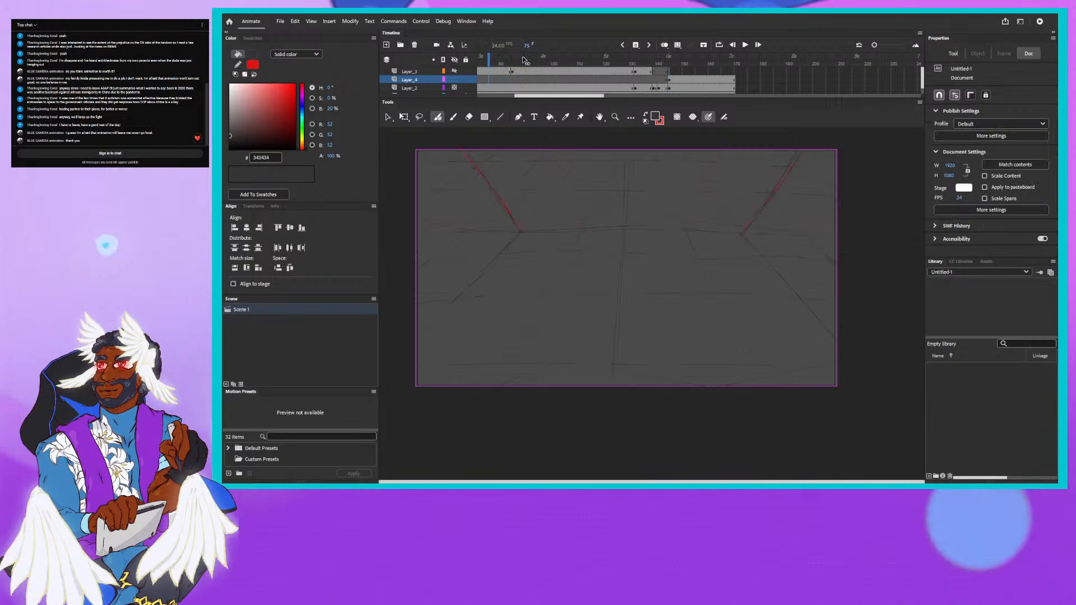